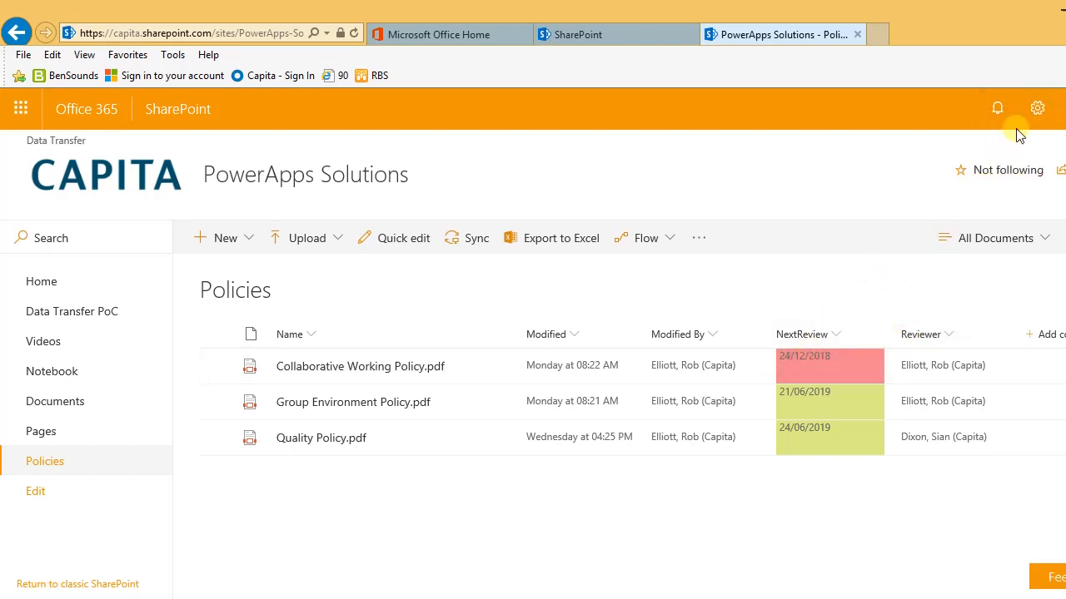
left_click(1036, 109)
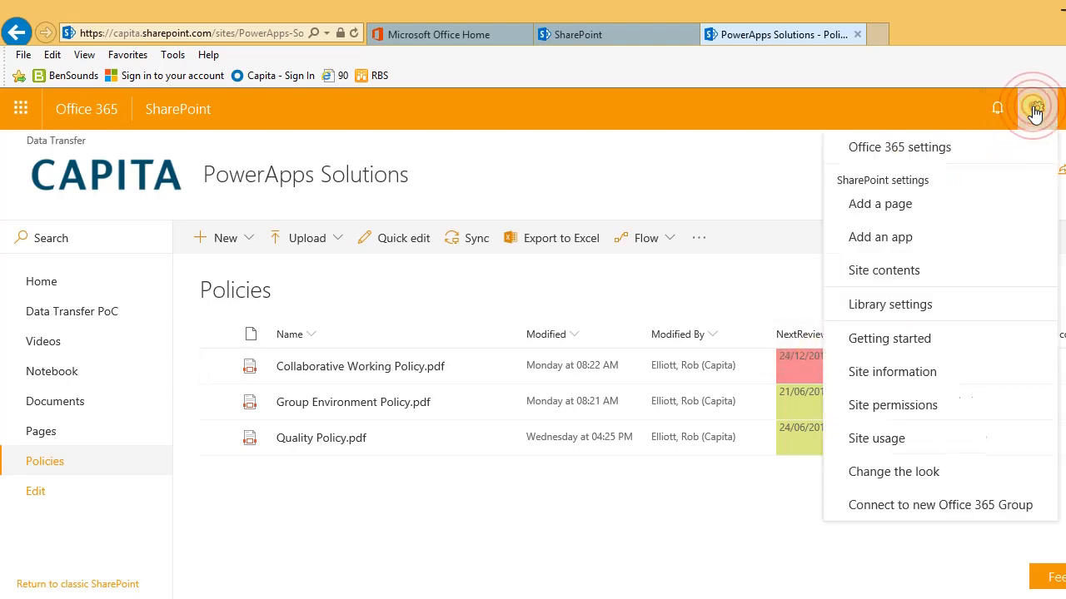
left_click(891, 306)
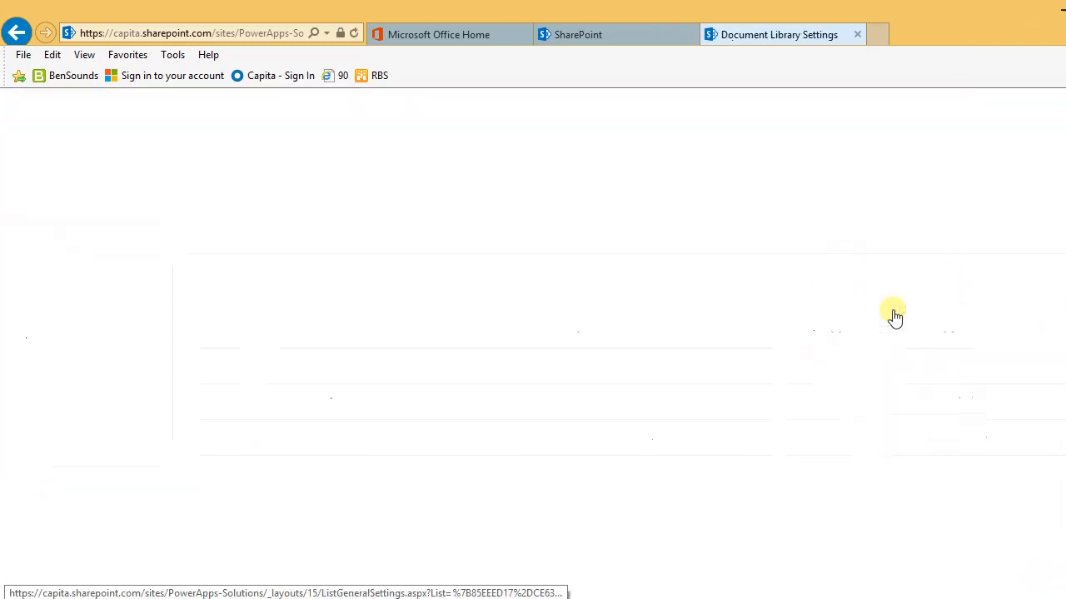
scroll(550, 399, "down", 4)
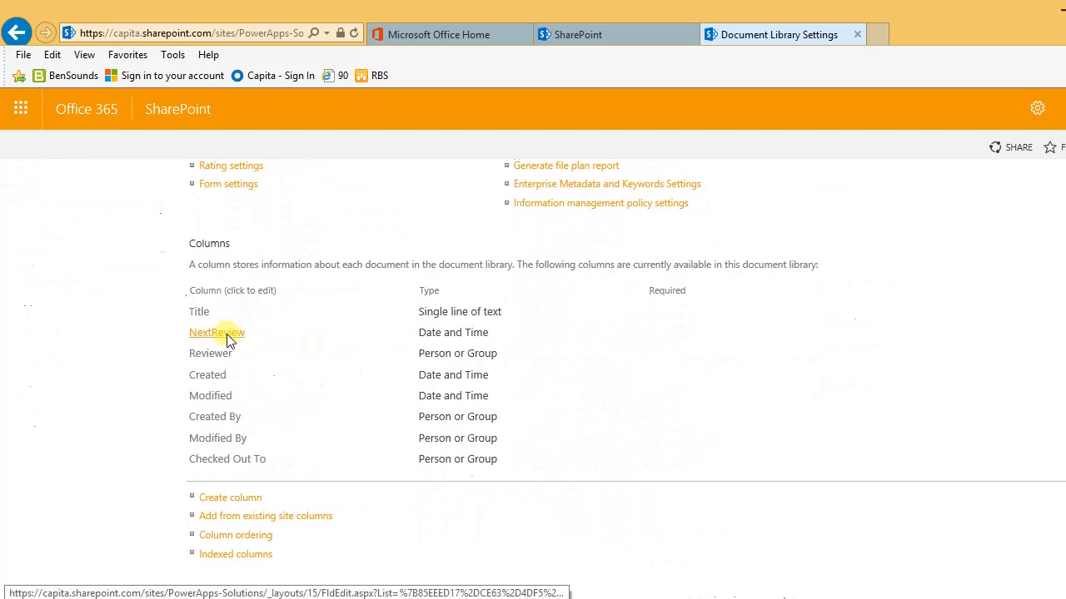
left_click(227, 337)
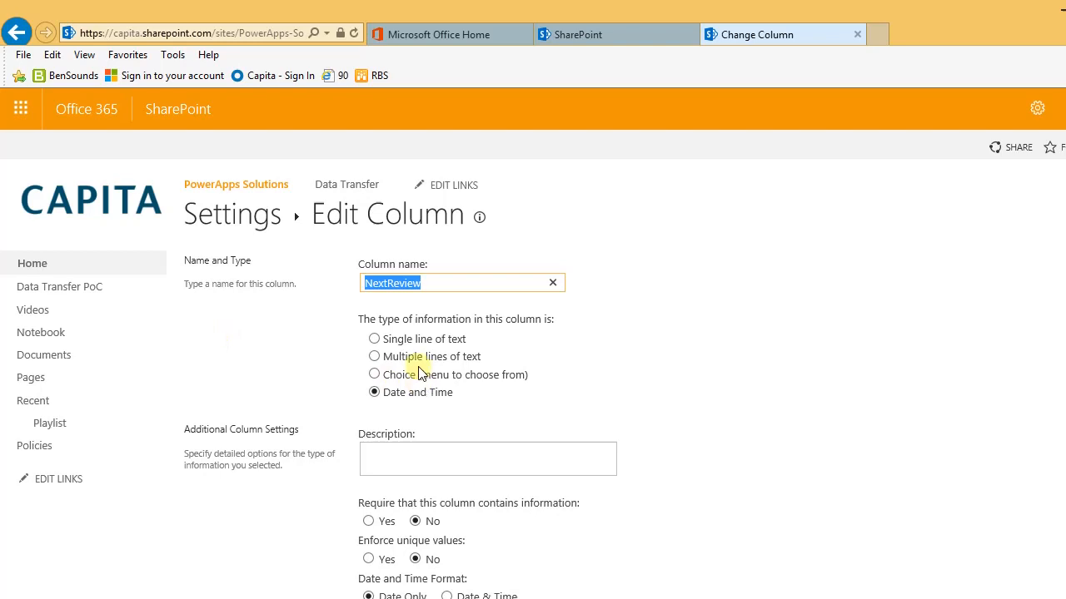
scroll(411, 309, "down", 2)
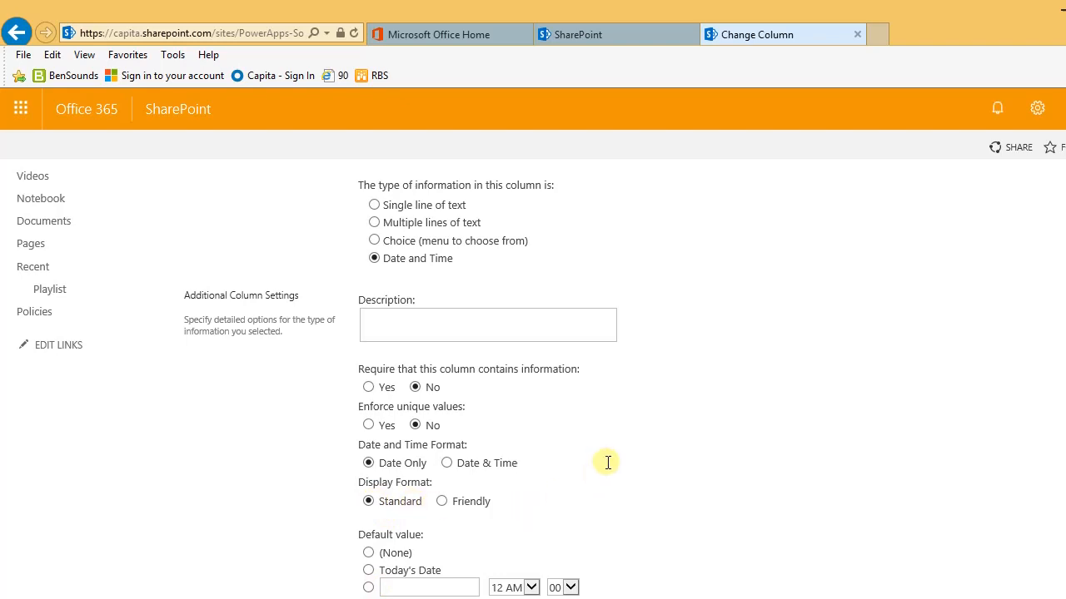
scroll(607, 464, "down", 3)
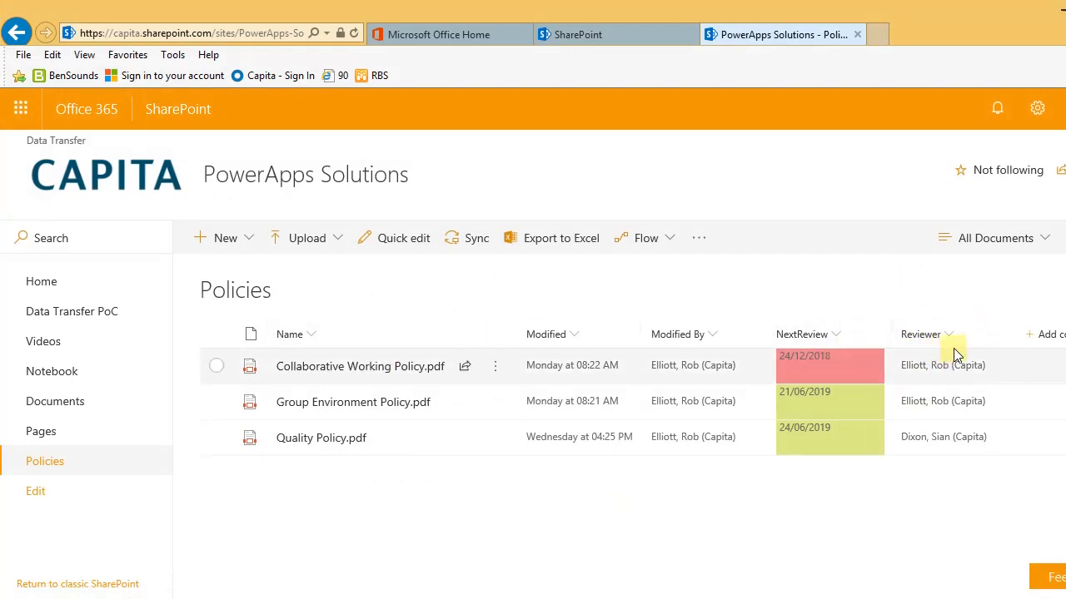
Step: In the Policies library settings, set the Reviewer column to show Name (with picture and details)
left_click(1036, 110)
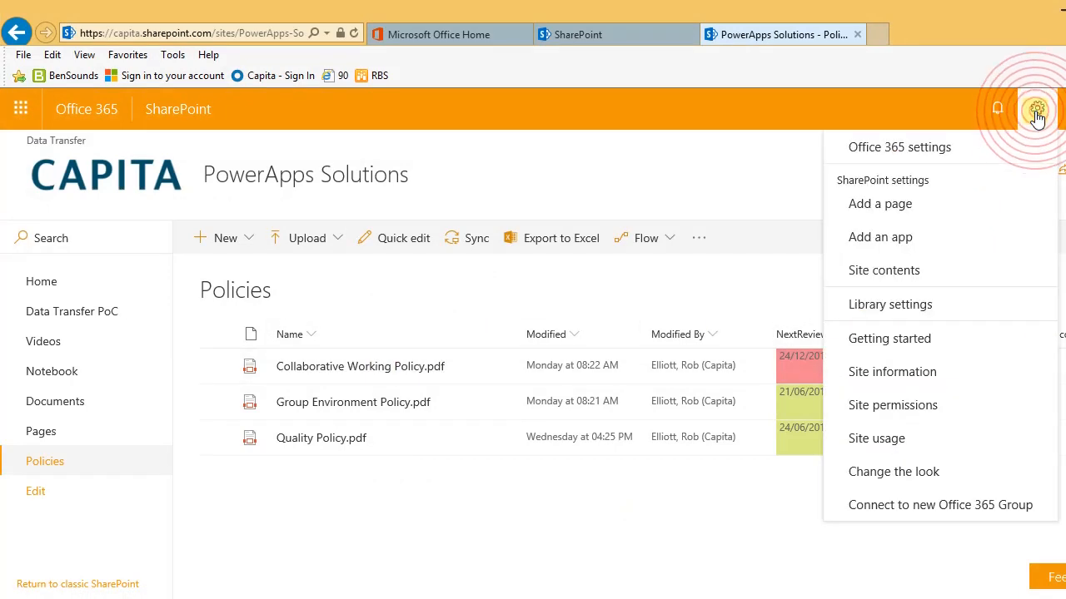
left_click(910, 306)
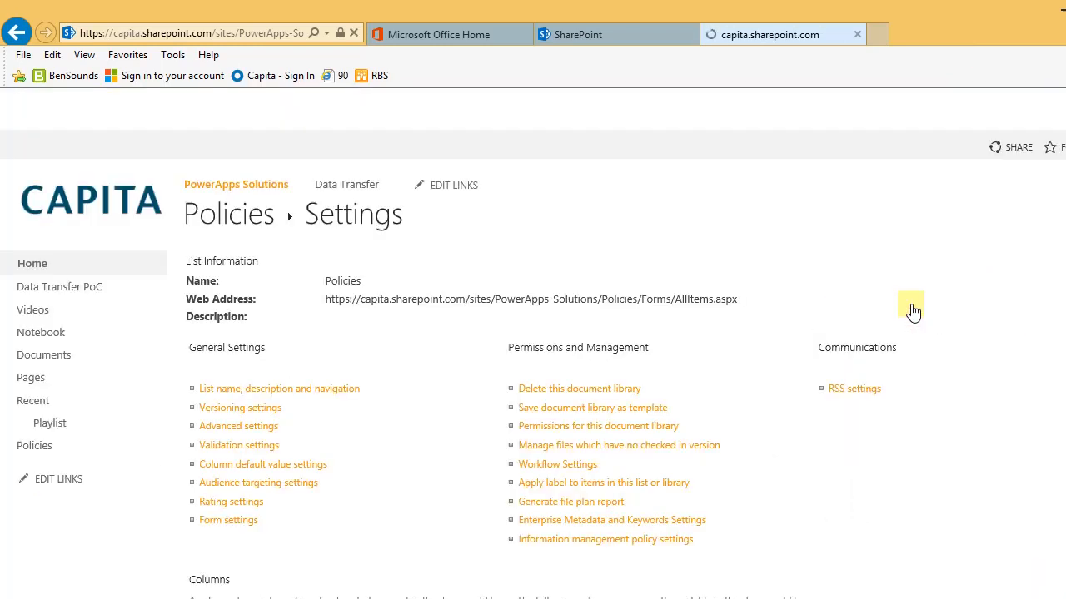
scroll(293, 433, "down", 3)
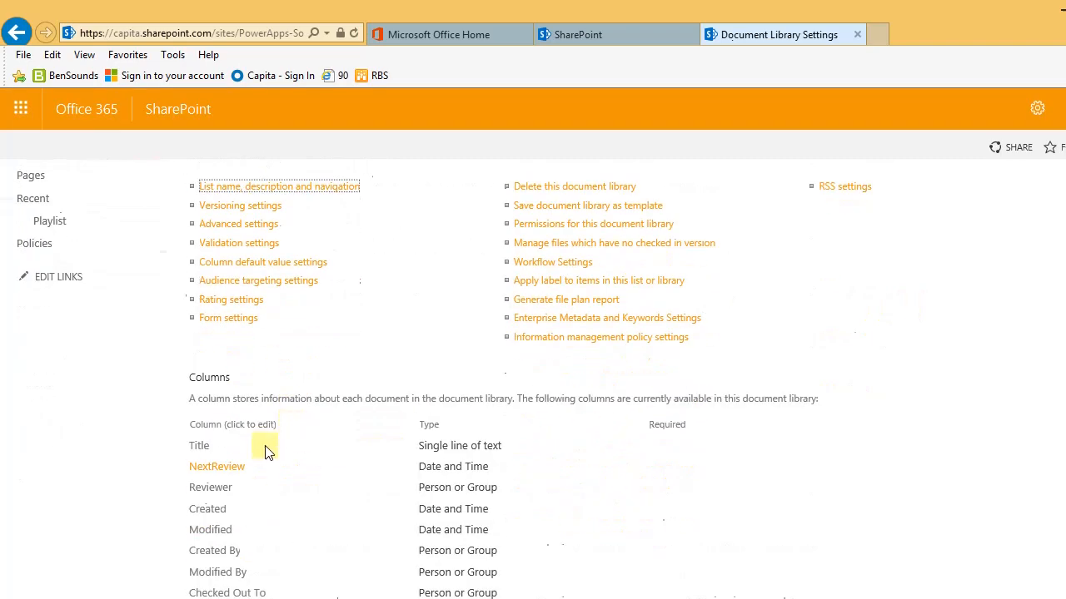
scroll(215, 491, "down", 2)
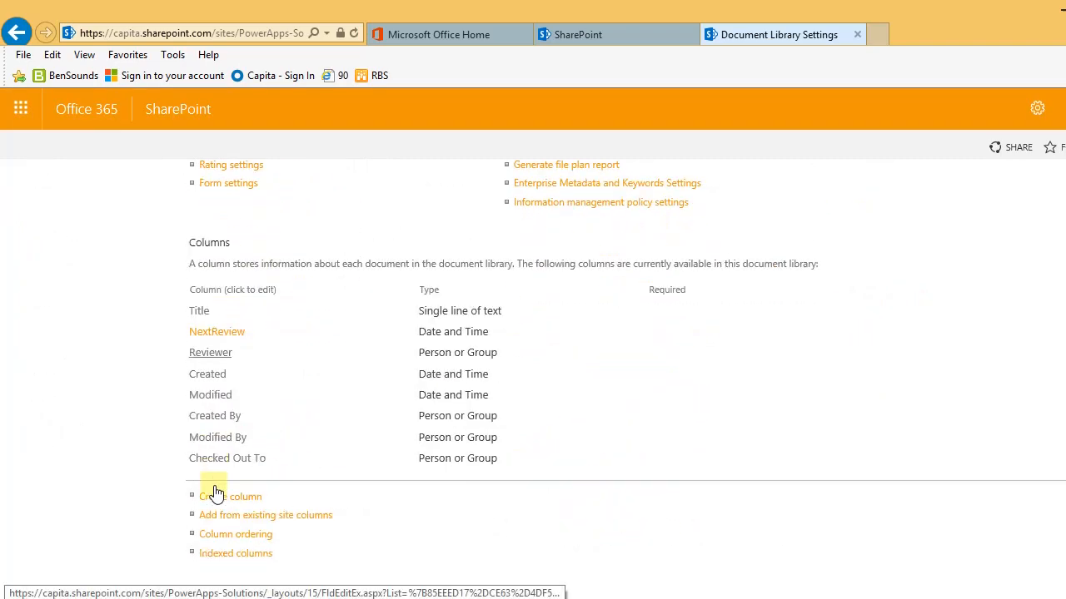
left_click(214, 358)
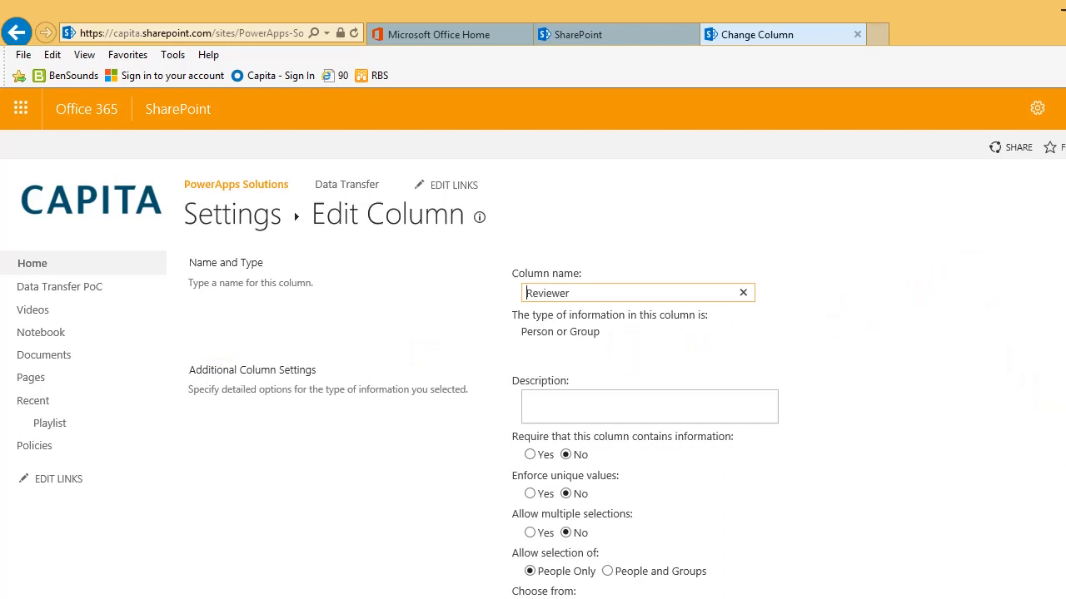
scroll(533, 379, "down", 2)
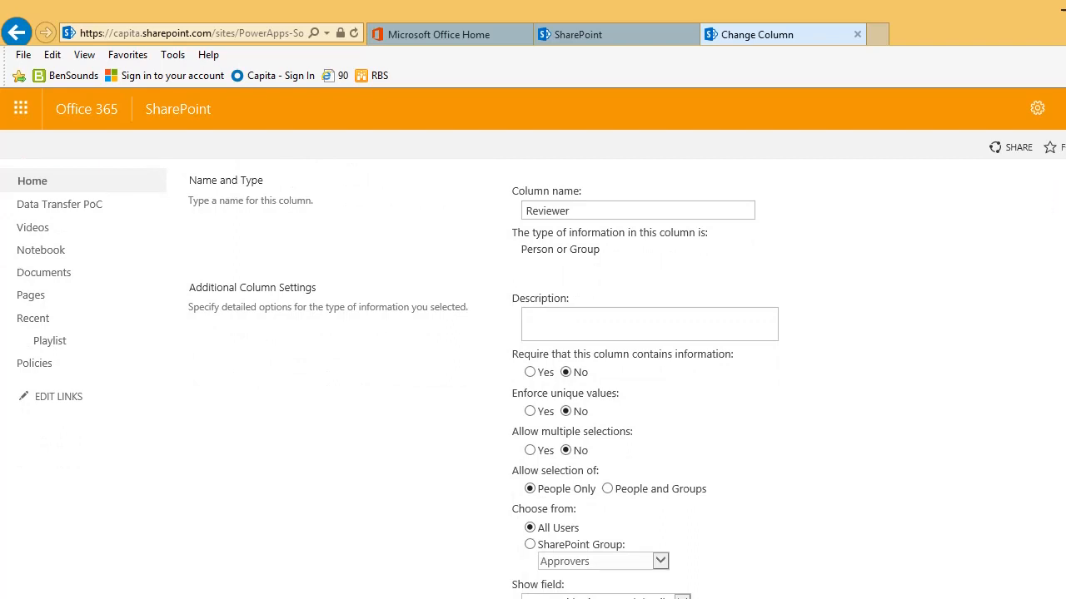
scroll(533, 379, "down", 2)
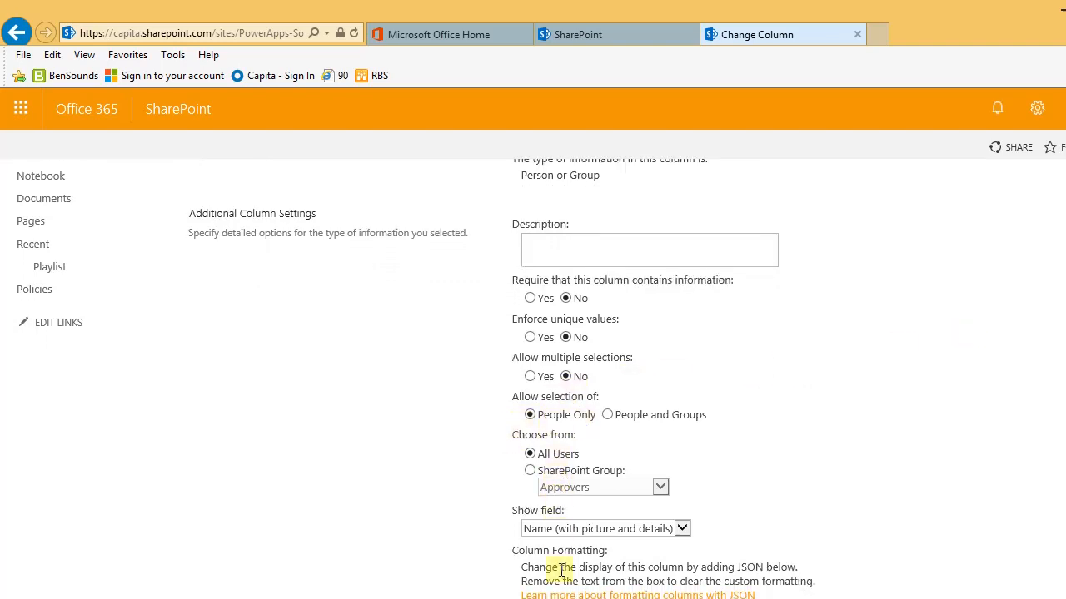
left_click(682, 529)
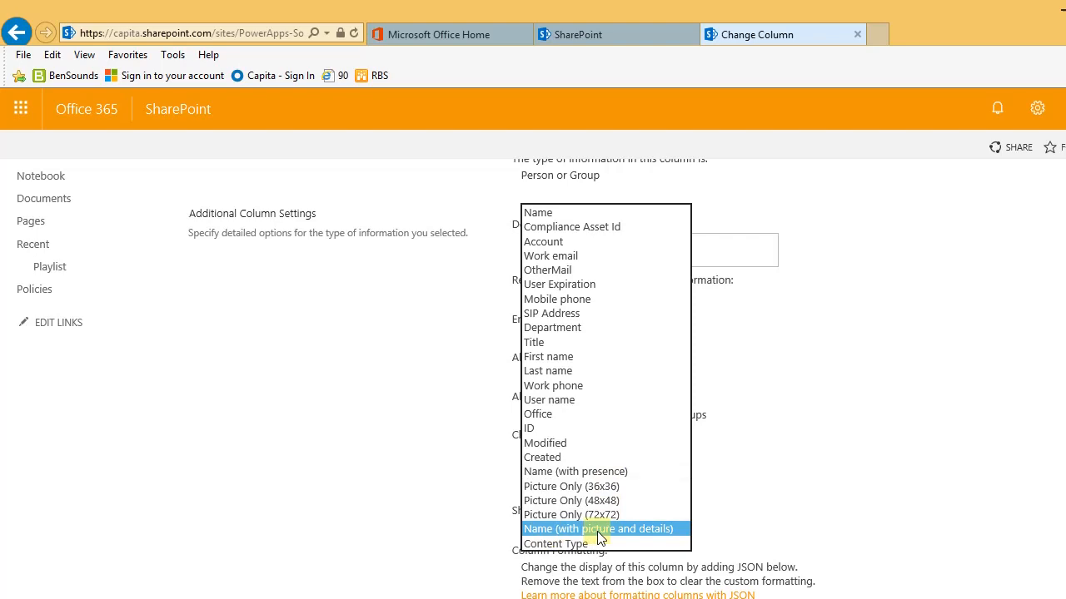
left_click(597, 531)
scroll(797, 422, "down", 3)
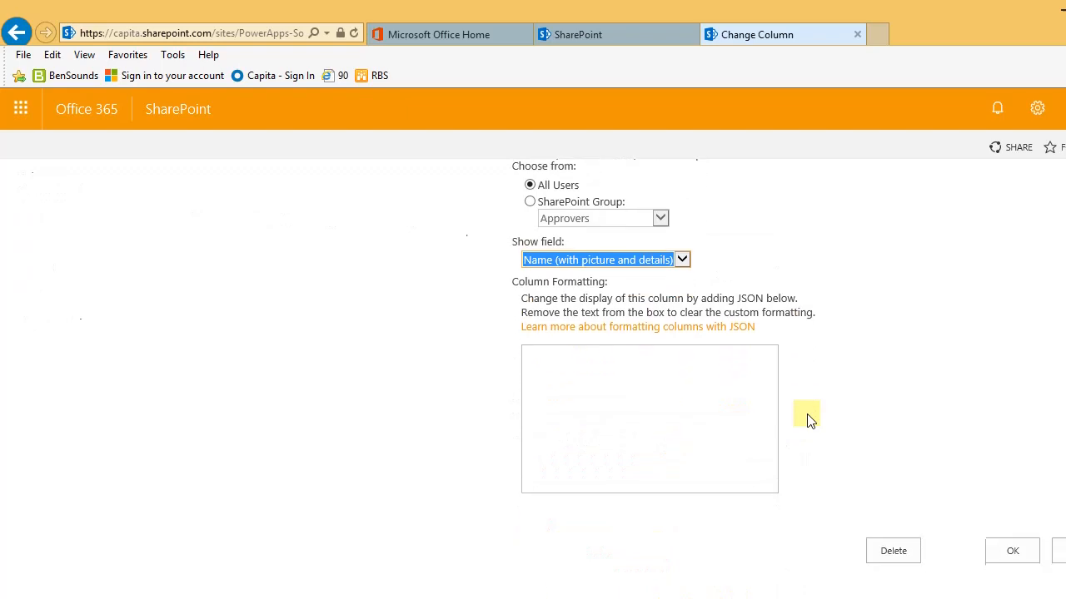
left_click(1014, 554)
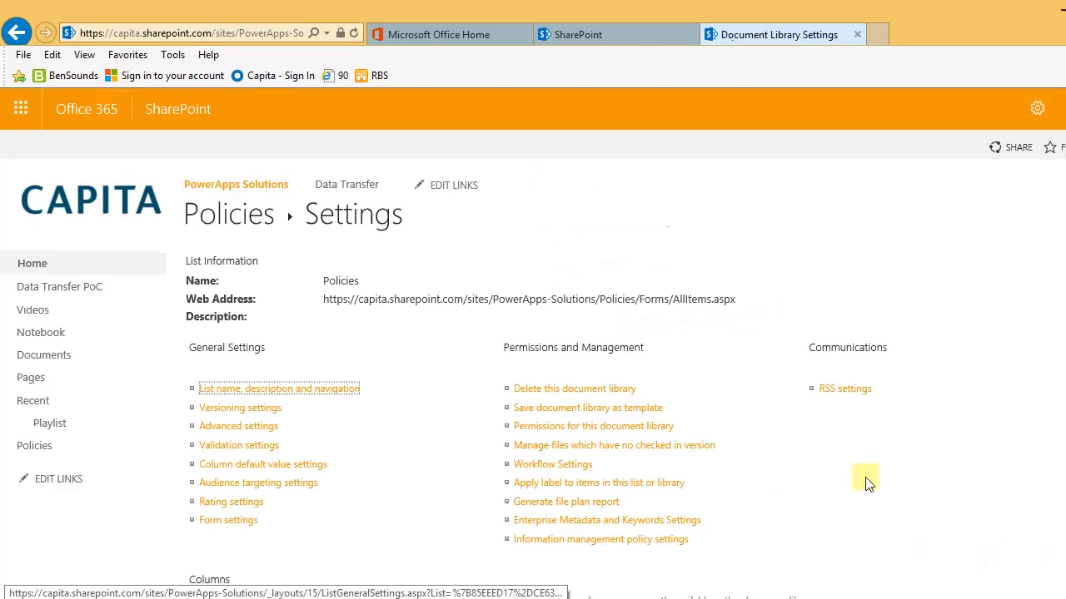
Step: Format NextReview cells by date: red if overdue, amber if today, green if in the future
left_click(221, 225)
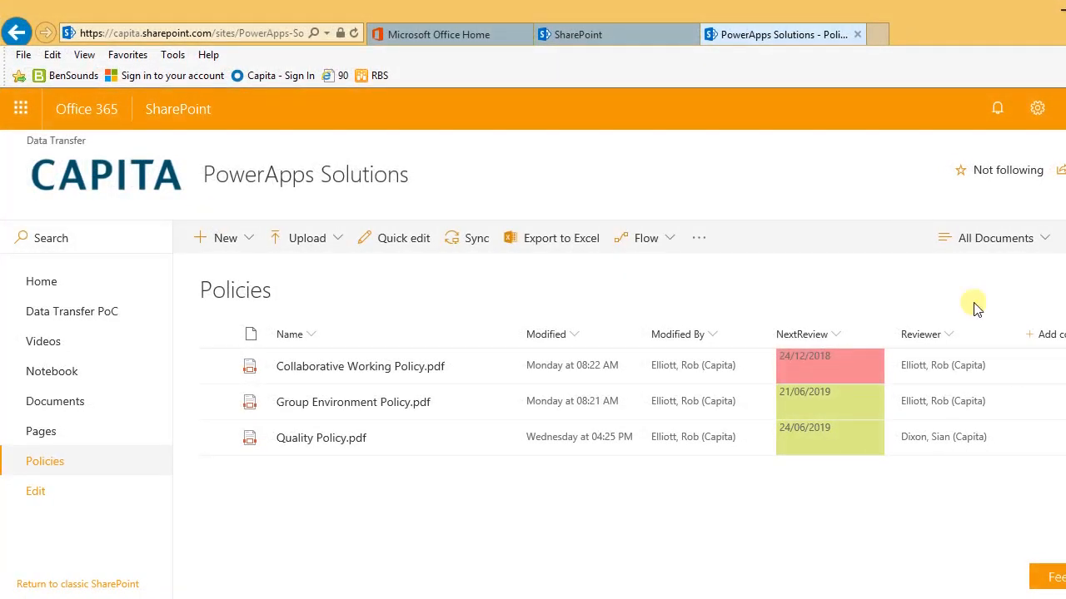
left_click(835, 335)
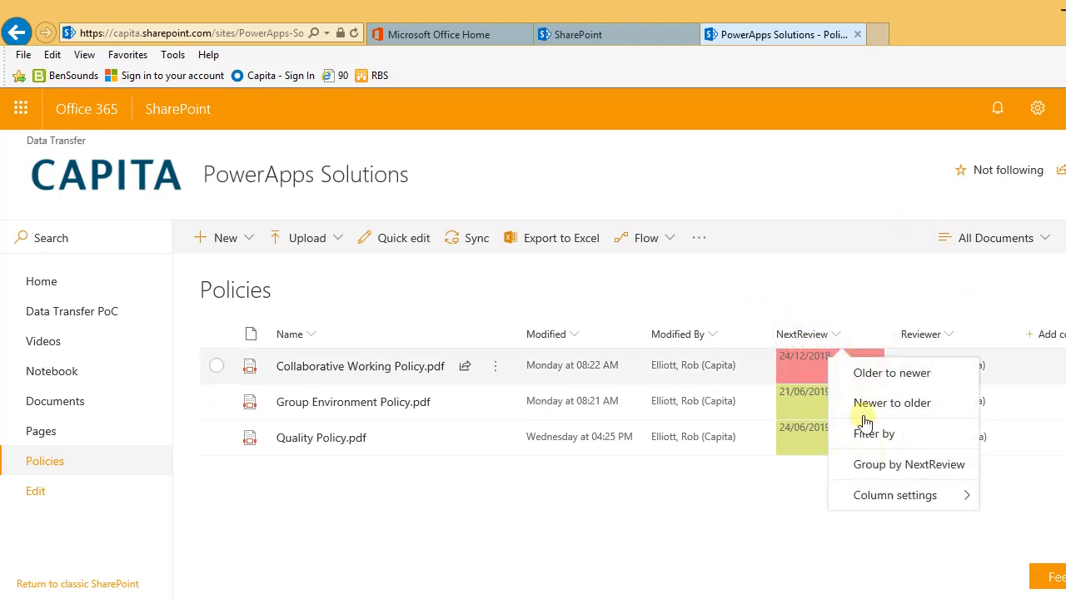
mouse_move(924, 501)
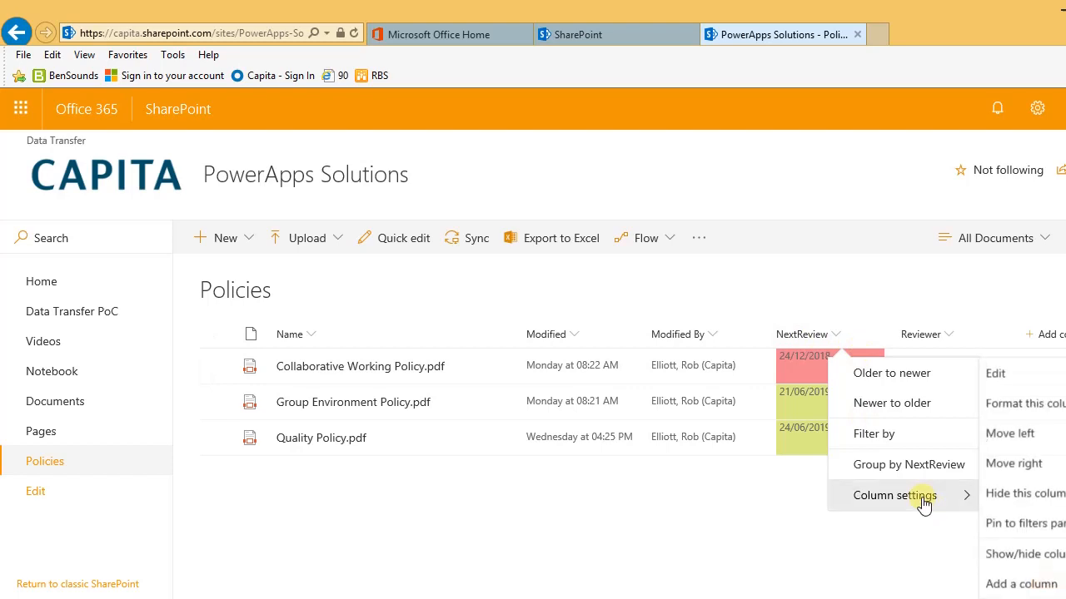
left_click(1006, 407)
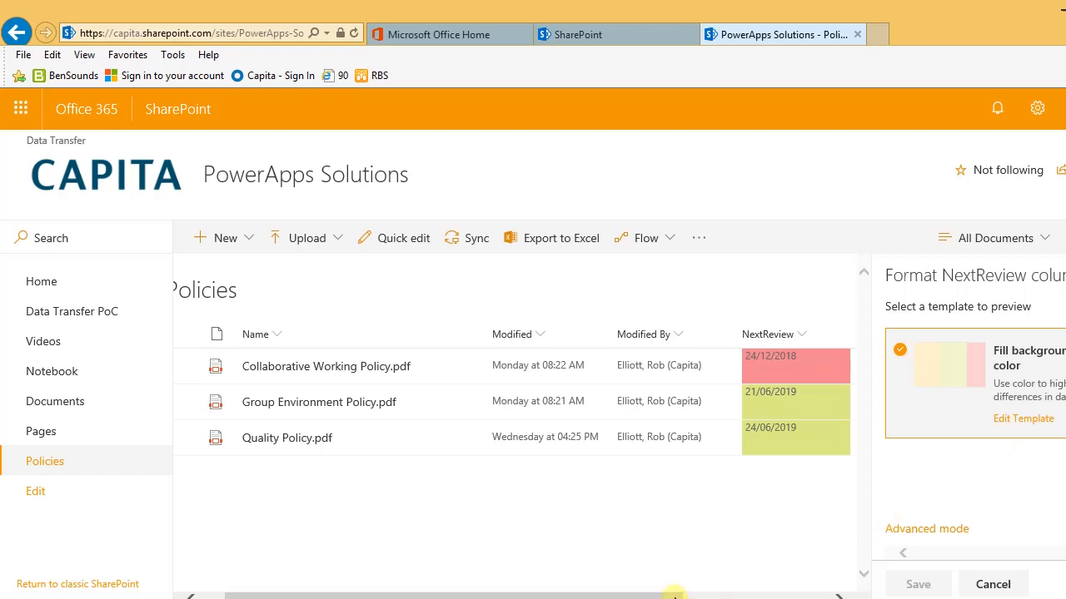
left_click_drag(670, 597, 738, 596)
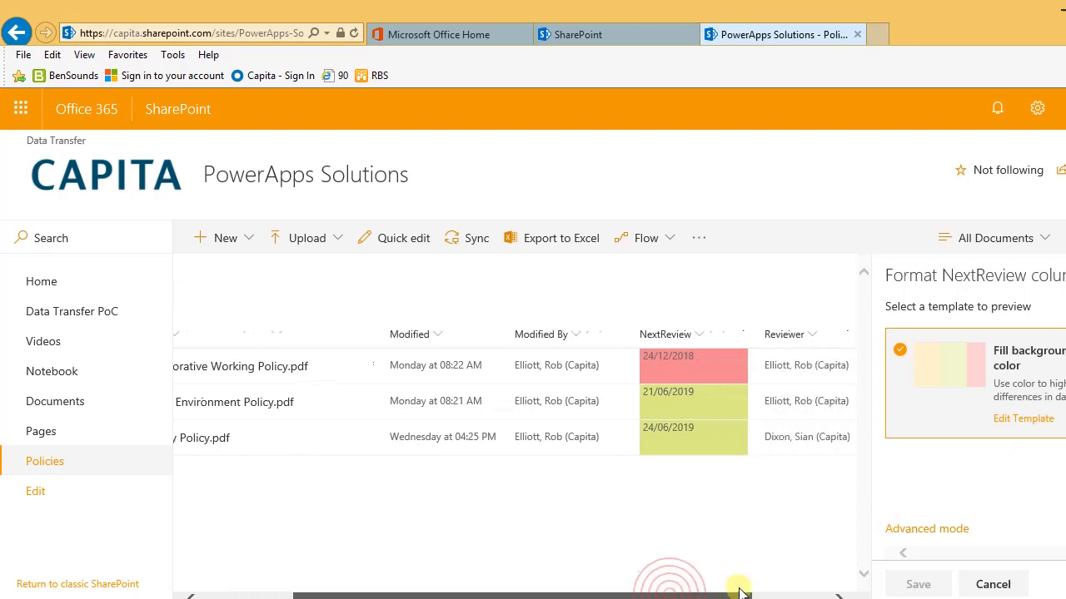
left_click(999, 424)
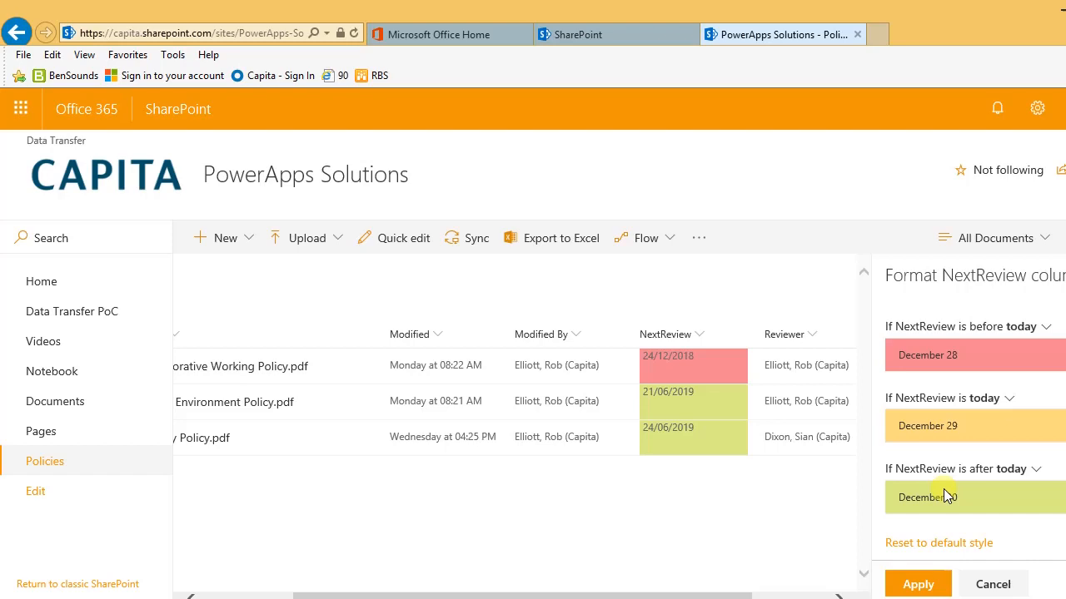
left_click(923, 583)
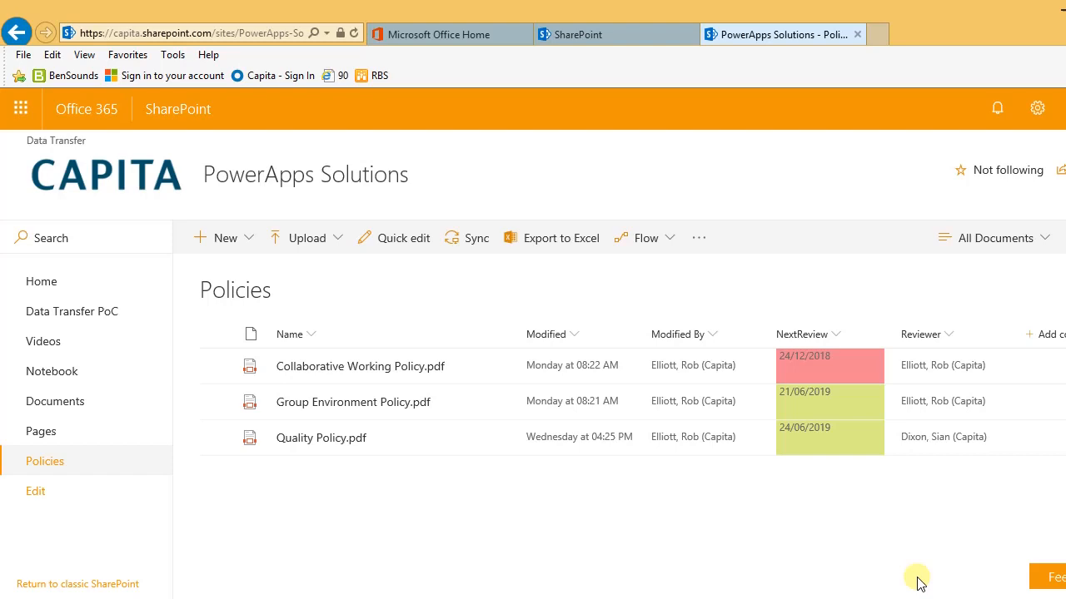
Step: Go back to the Policies library, where Quality Policy.pdf shows as modified a minute ago
key("Tab")
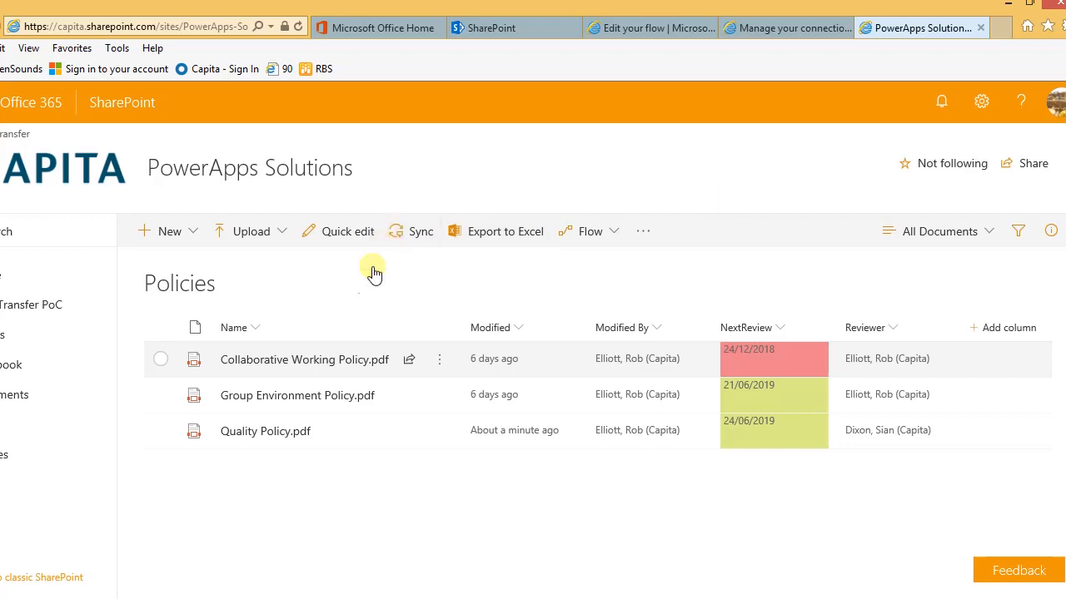
Step: Upload the SHE Policy.pdf file from the computer into the Policies library
left_click(270, 239)
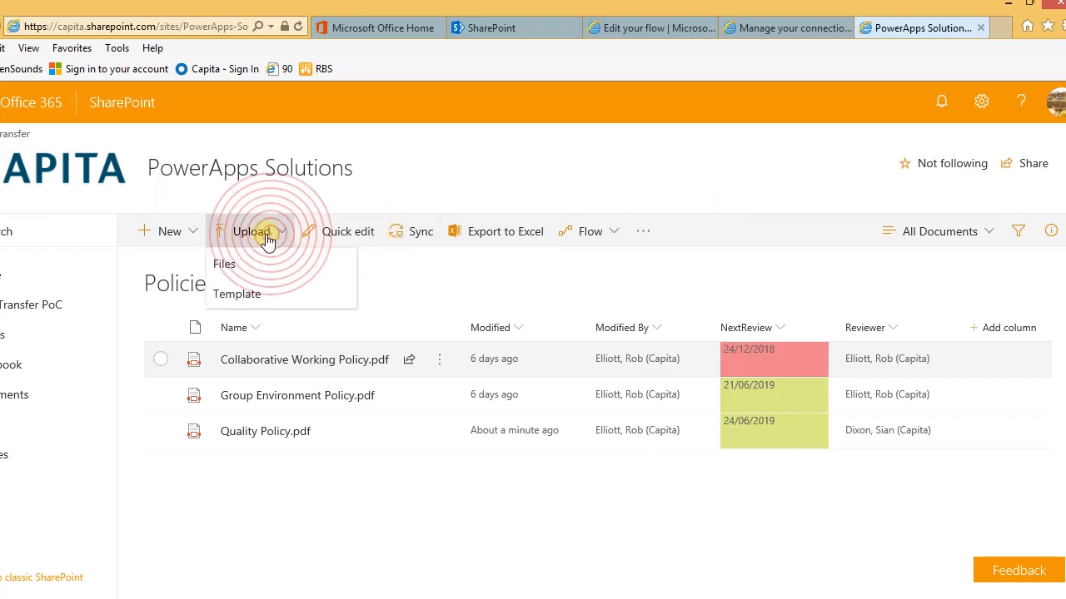
left_click(227, 266)
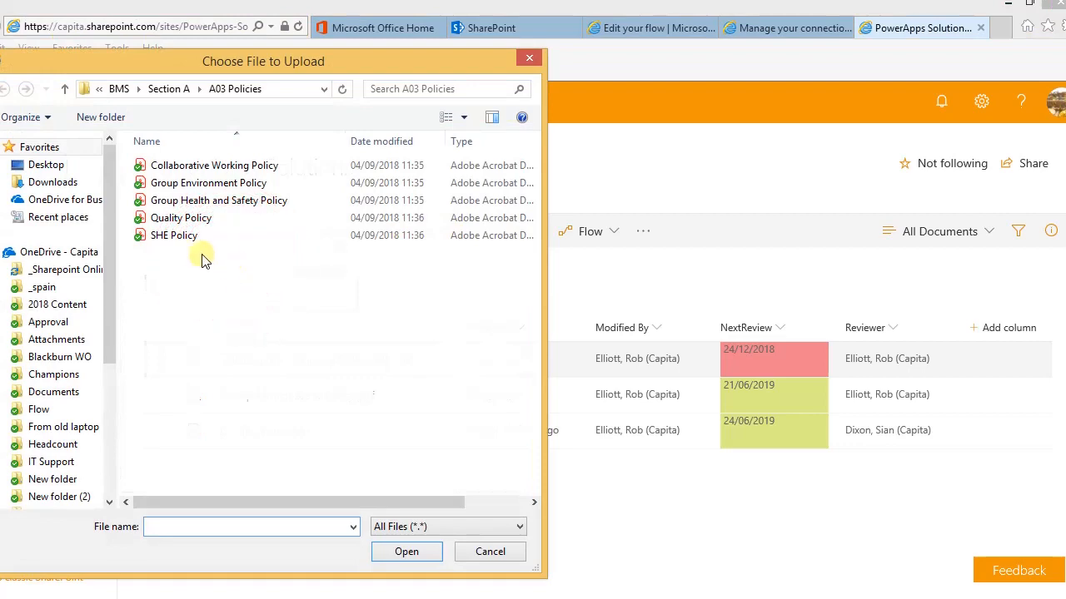
left_click(173, 236)
left_click(402, 552)
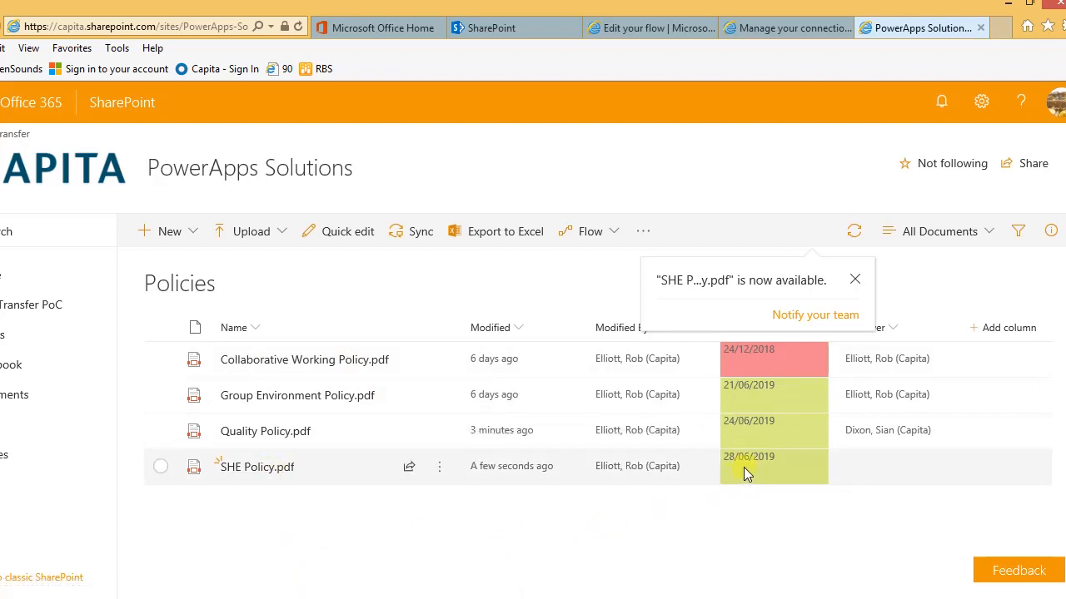
Step: Dismiss the upload notice and open the properties of SHE Policy.pdf
left_click(855, 280)
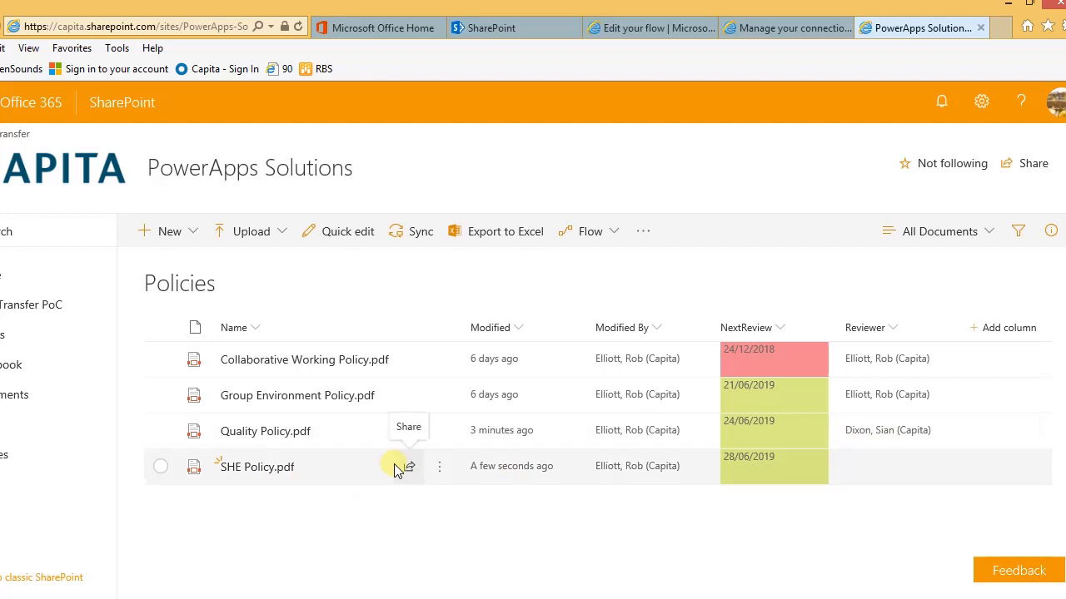
left_click(438, 469)
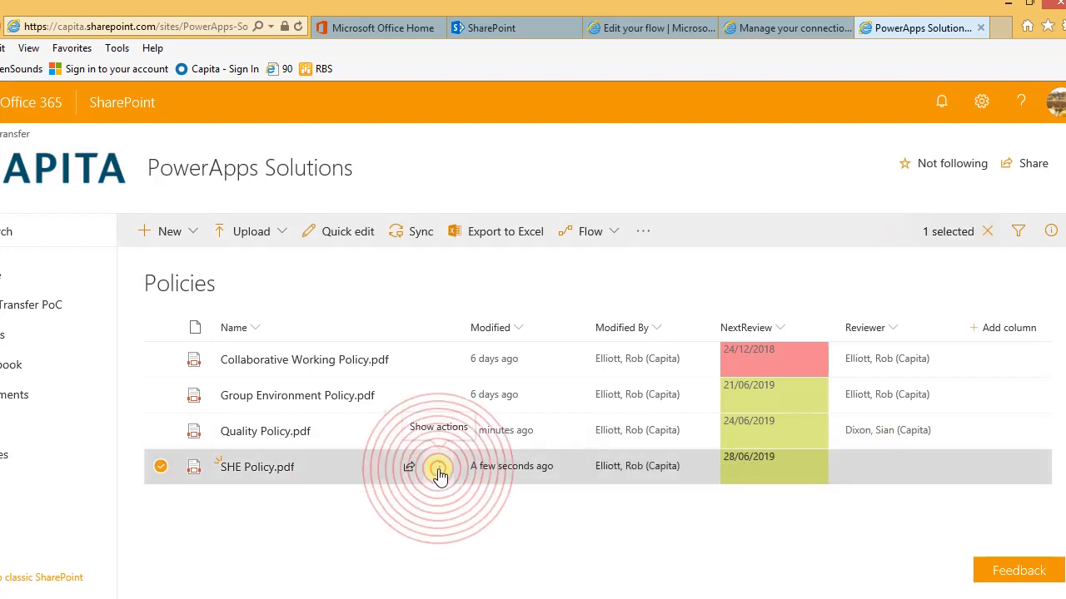
mouse_move(487, 551)
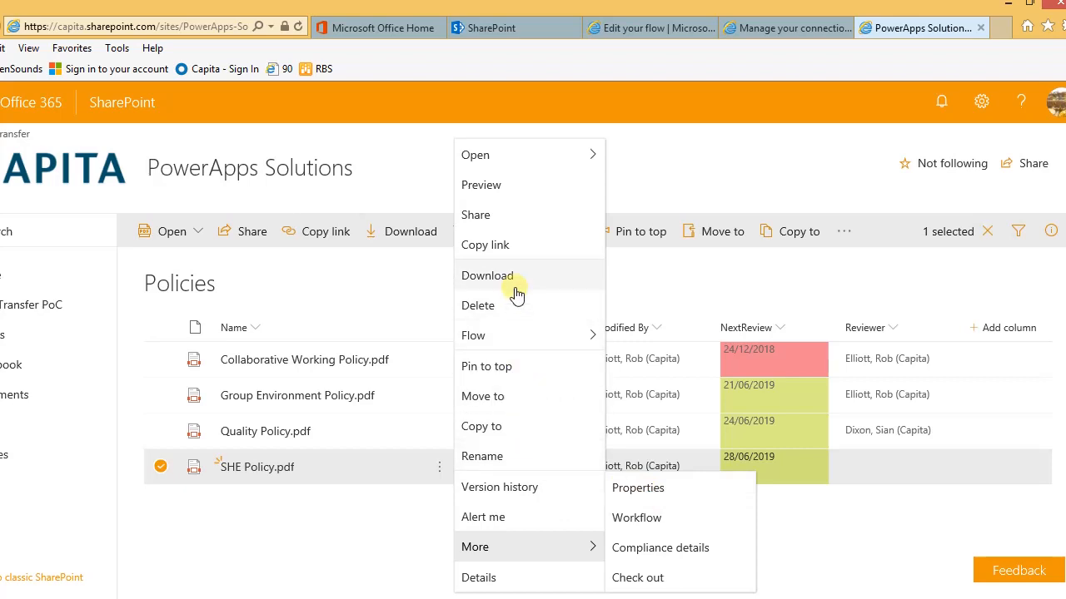
mouse_move(537, 557)
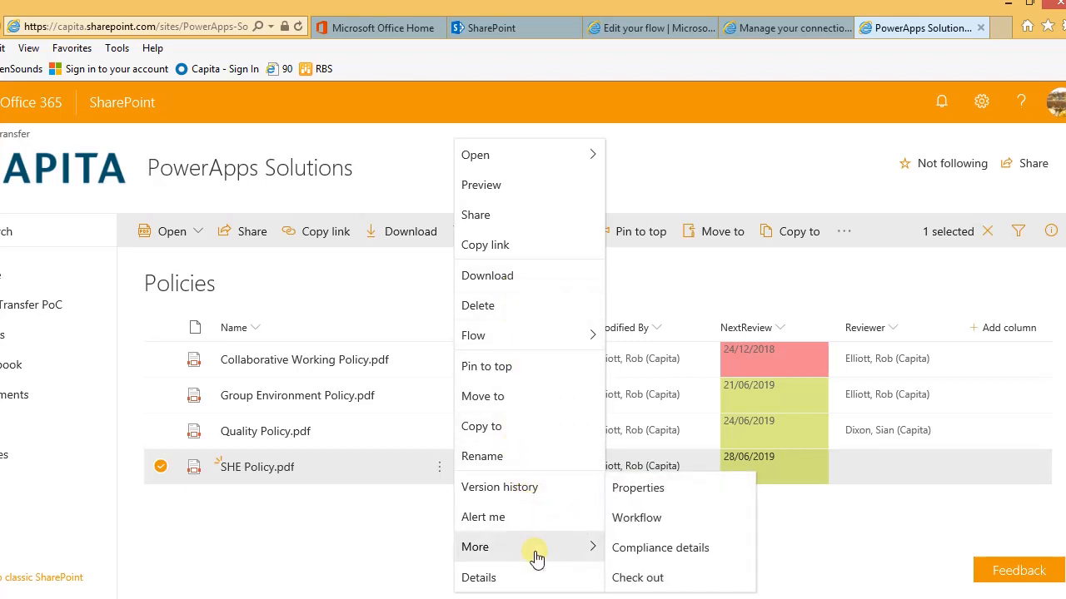
left_click(651, 494)
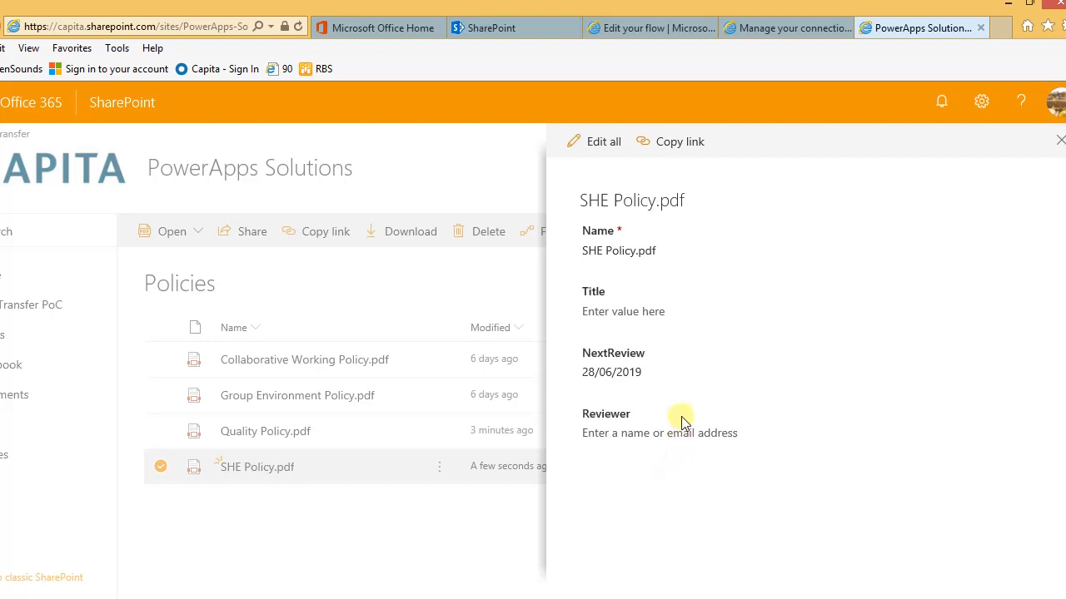
Step: Assign a person as Reviewer of SHE Policy.pdf, save, and return to the list
left_click(603, 146)
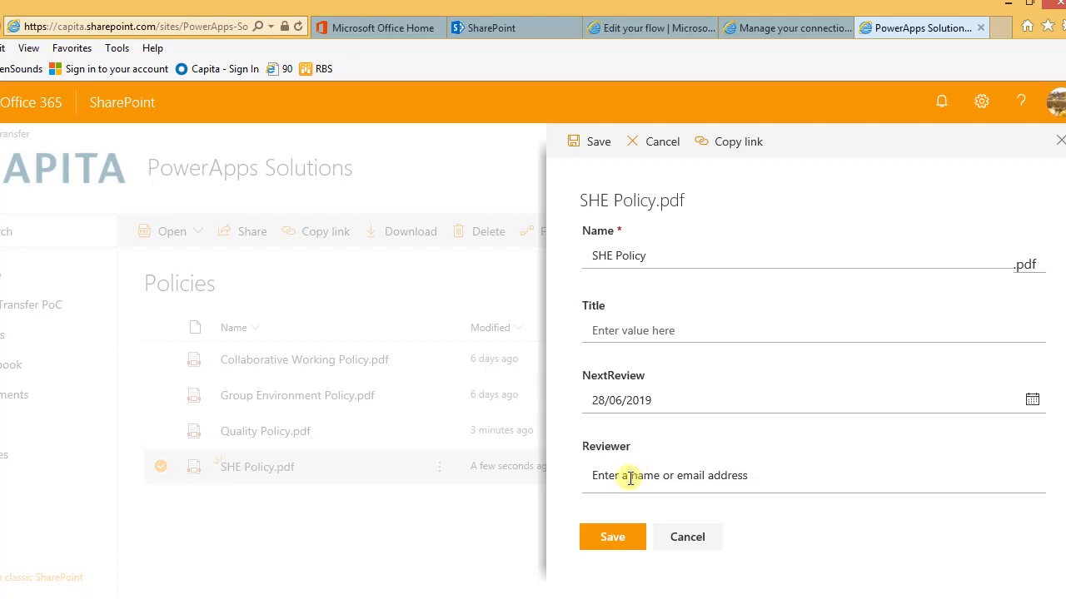
left_click(630, 476)
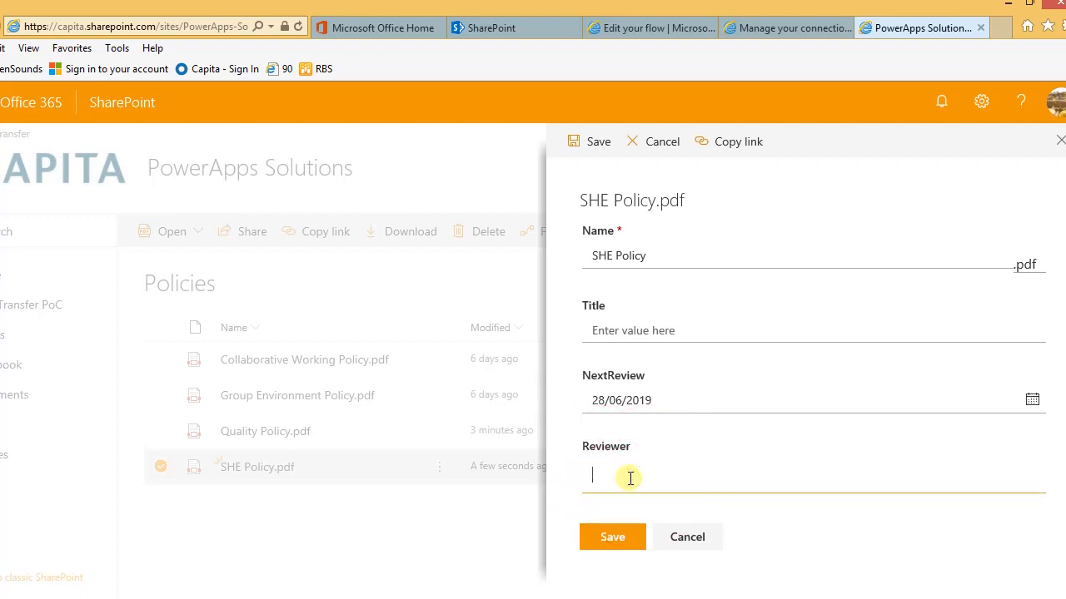
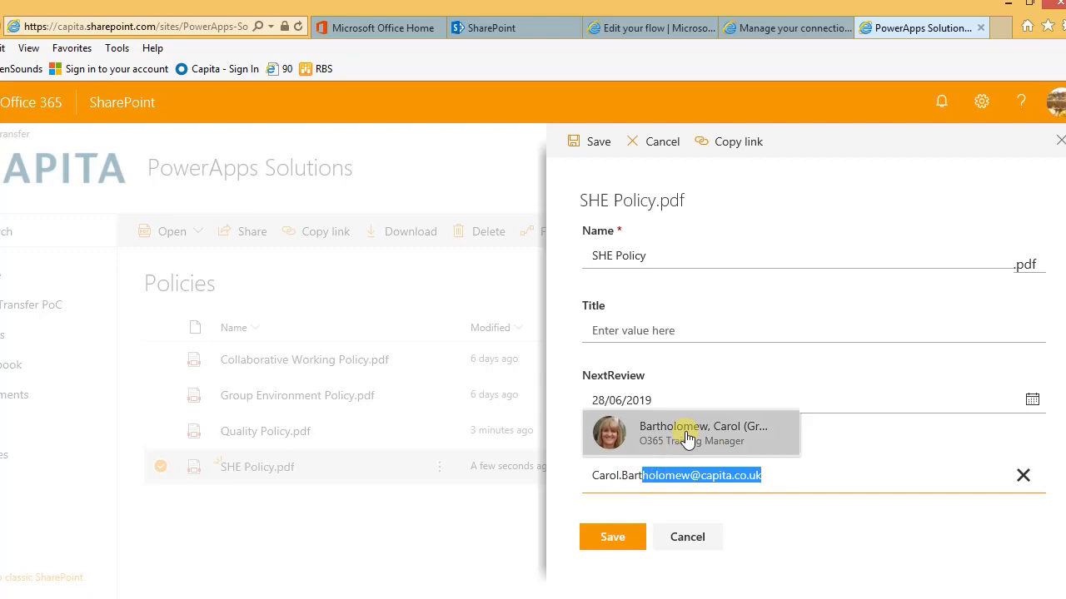
left_click(687, 435)
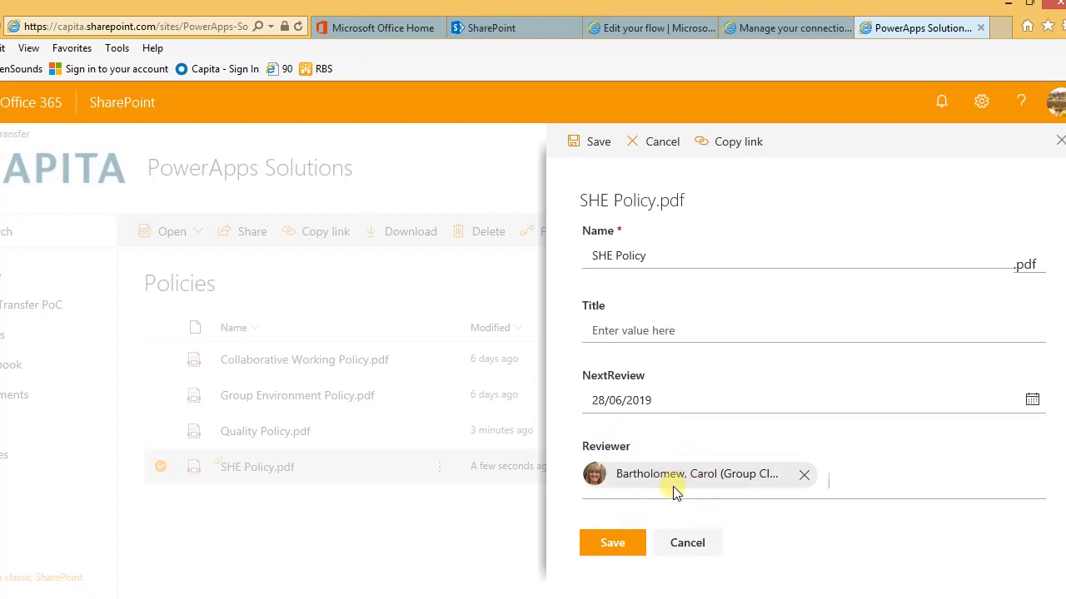
left_click(805, 476)
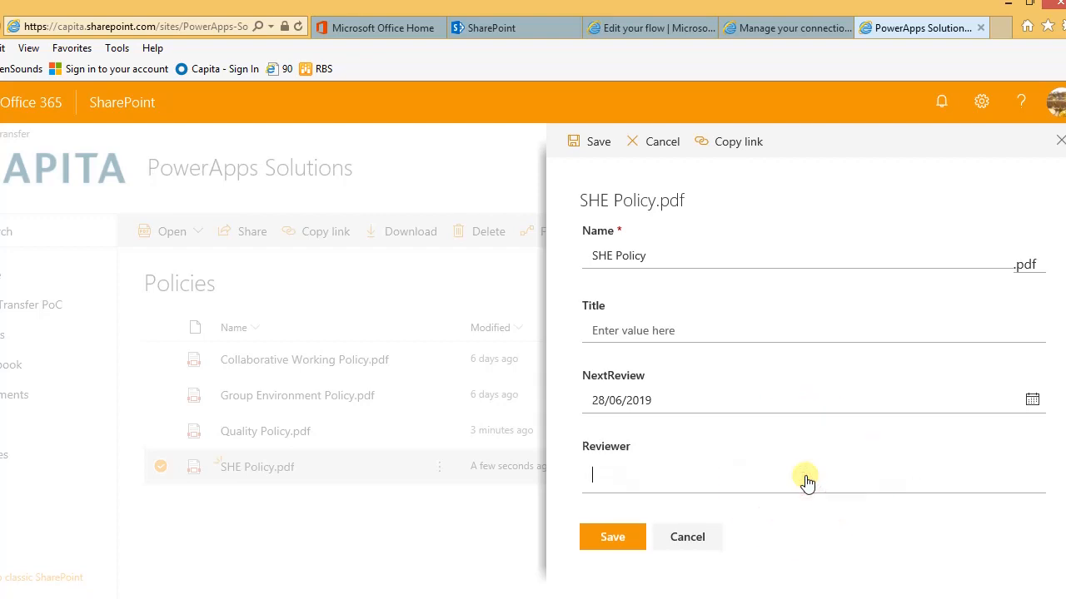
type("Bar")
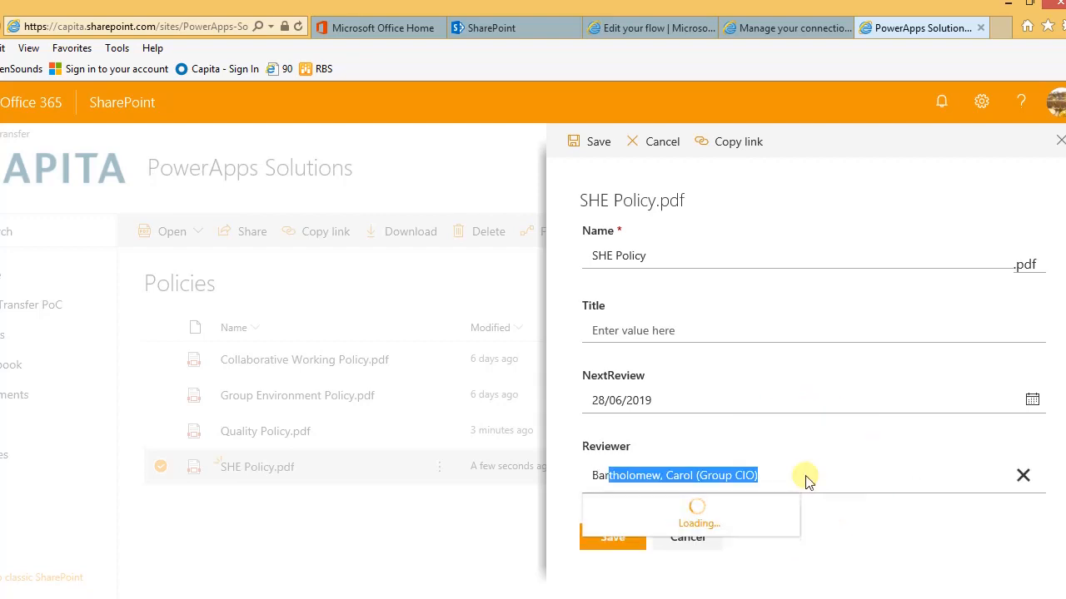
type("tholomew")
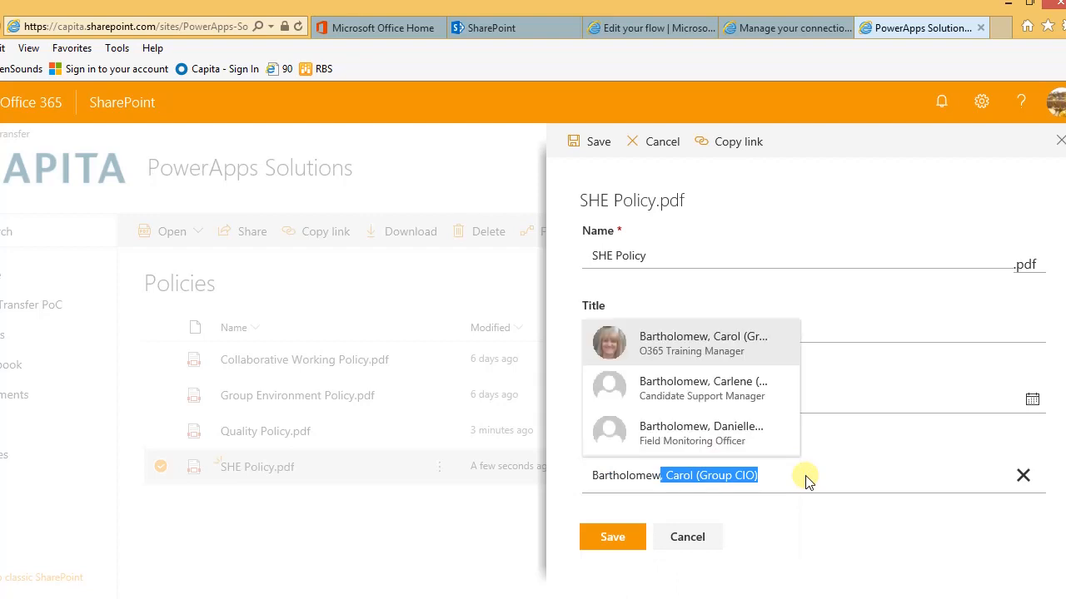
left_click(704, 351)
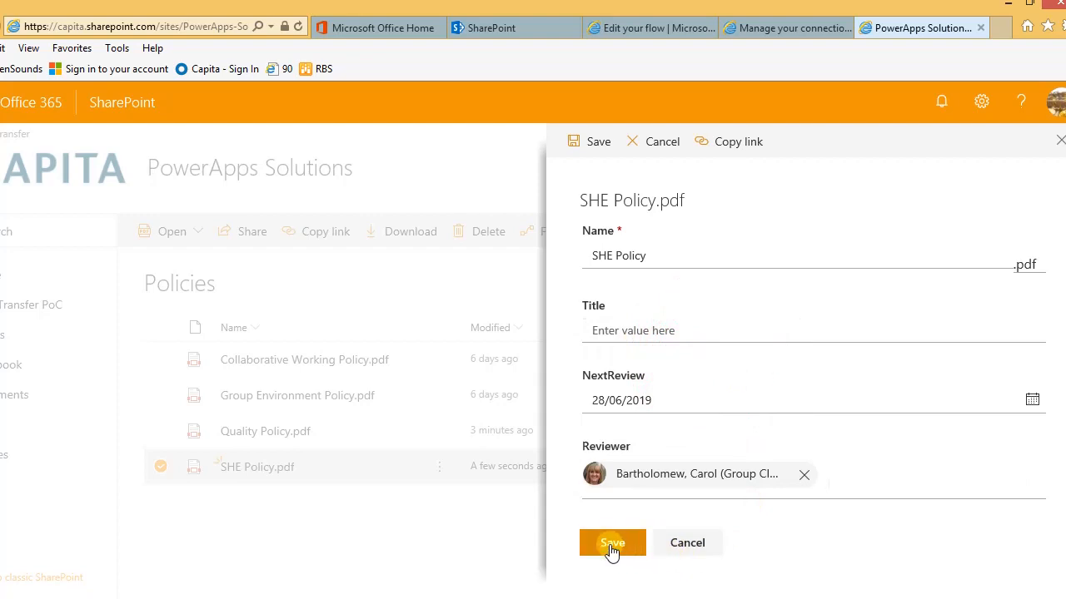
left_click(612, 545)
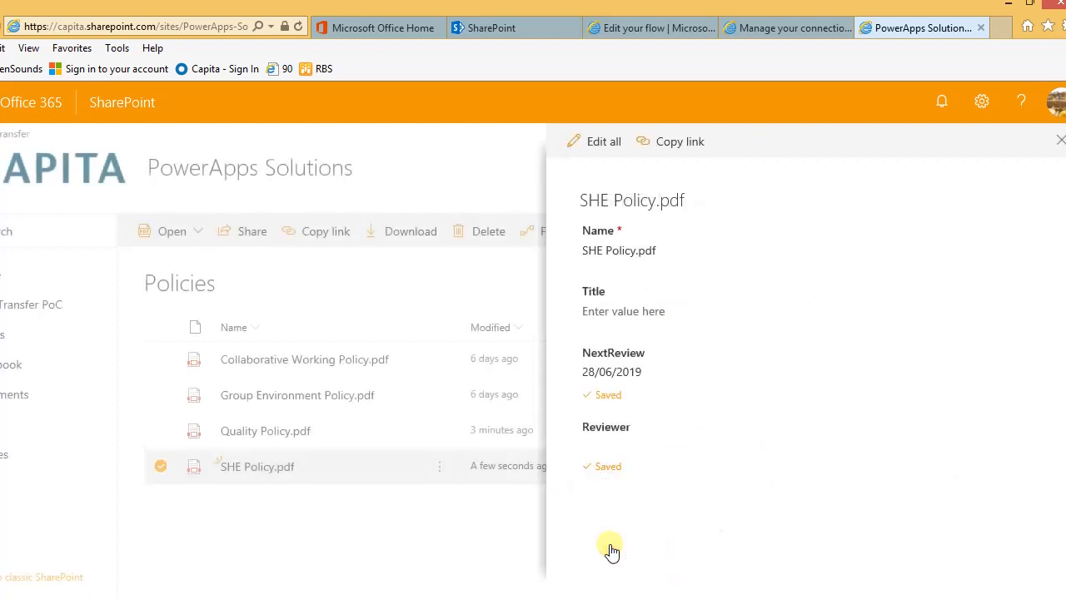
left_click(1060, 143)
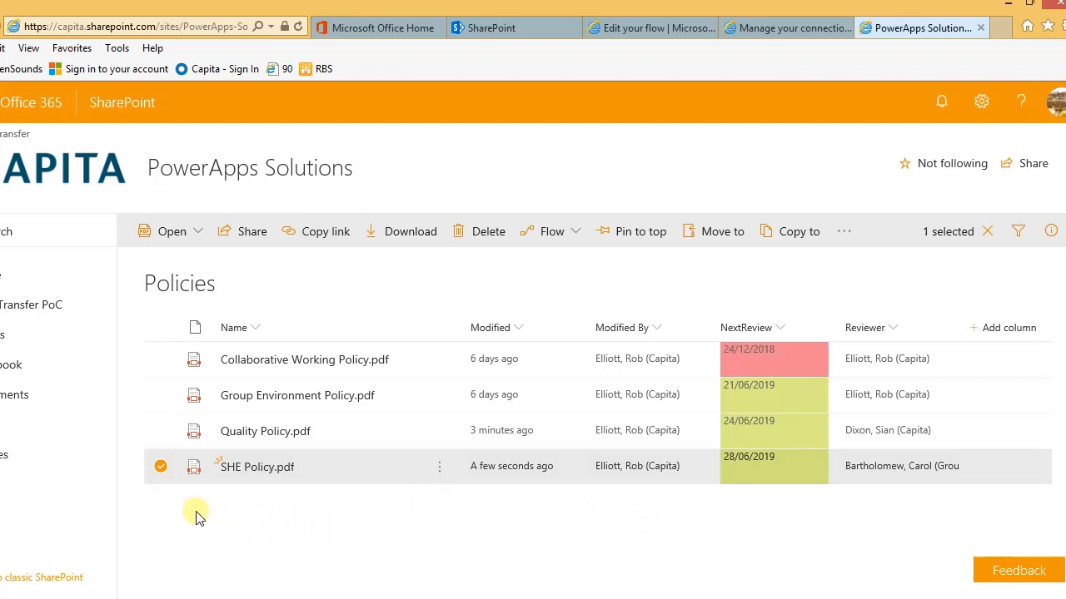
left_click(161, 466)
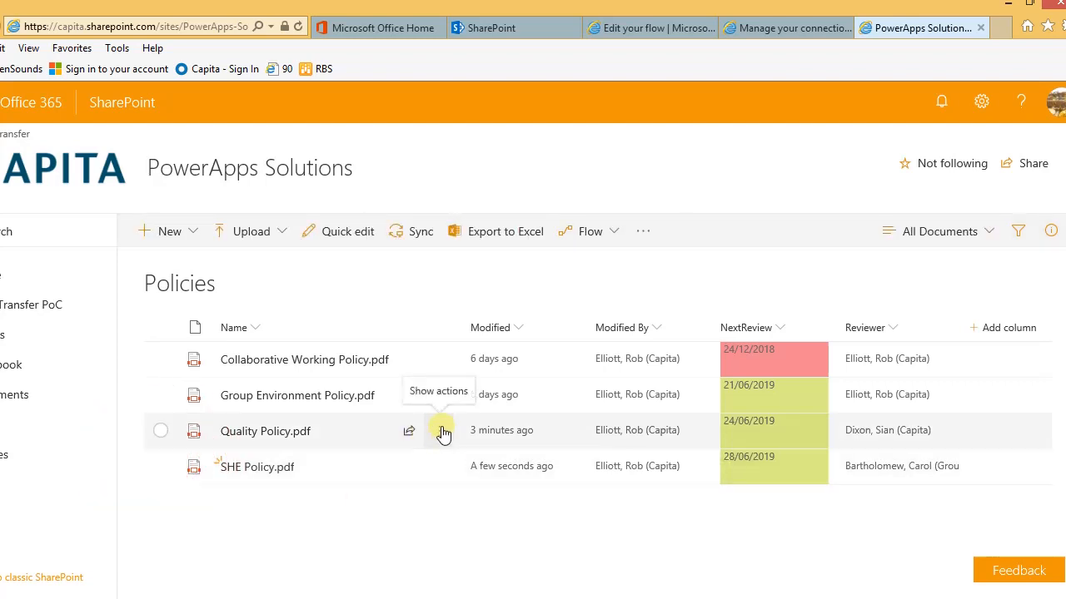
Step: Swap Quality Policy.pdf's reviewer for a different person in its properties and save
left_click(441, 430)
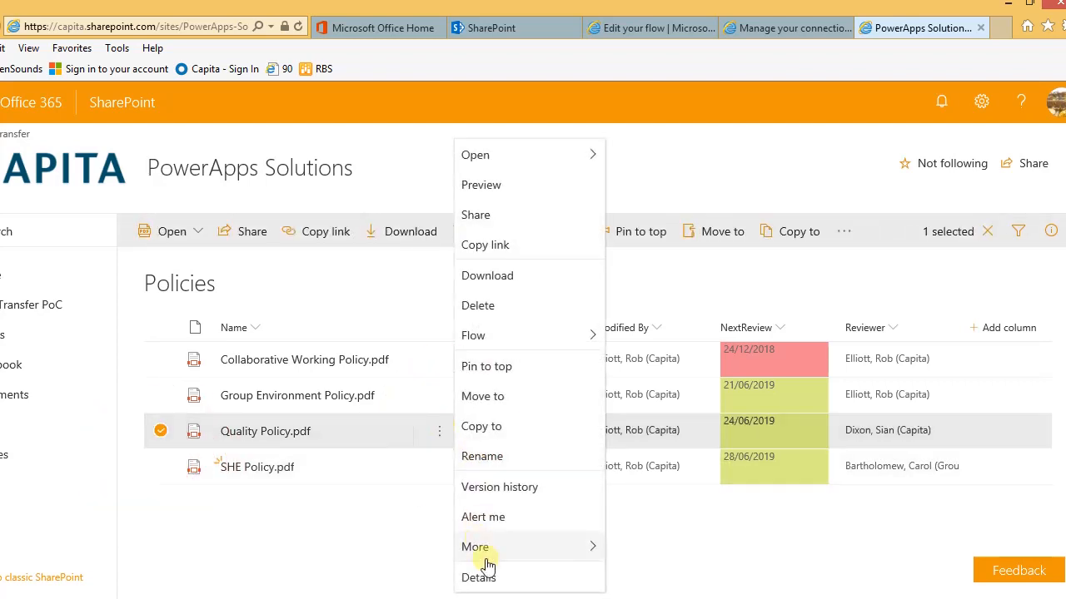
mouse_move(490, 555)
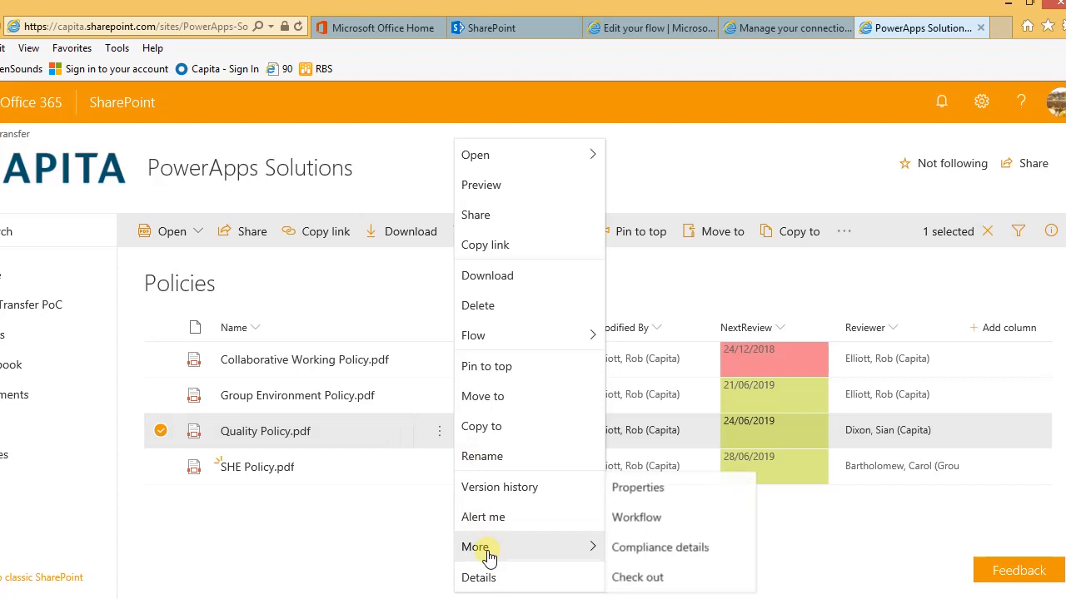
left_click(637, 491)
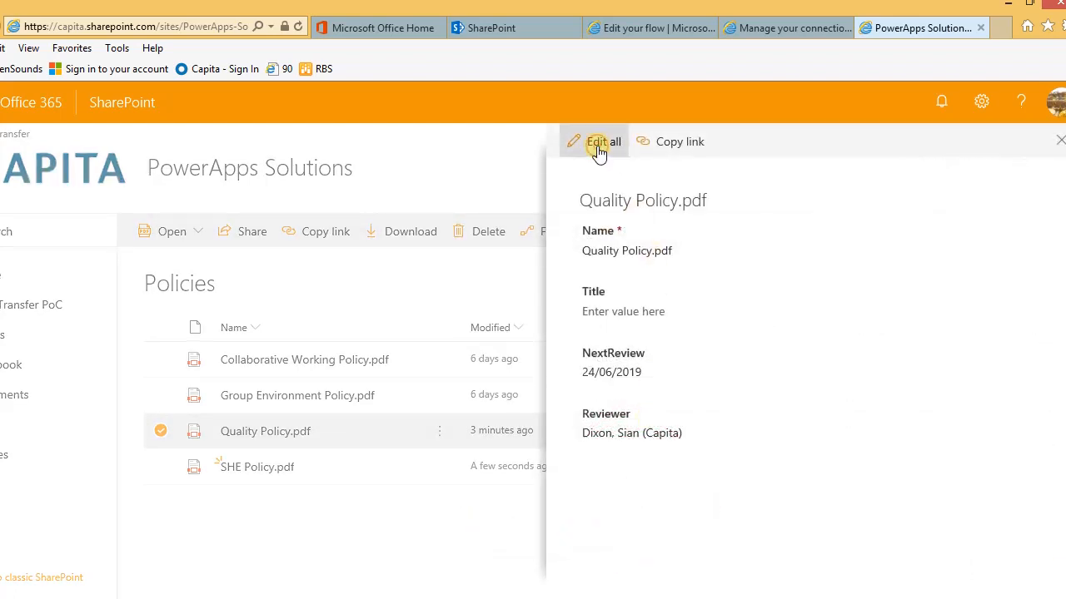
left_click(598, 142)
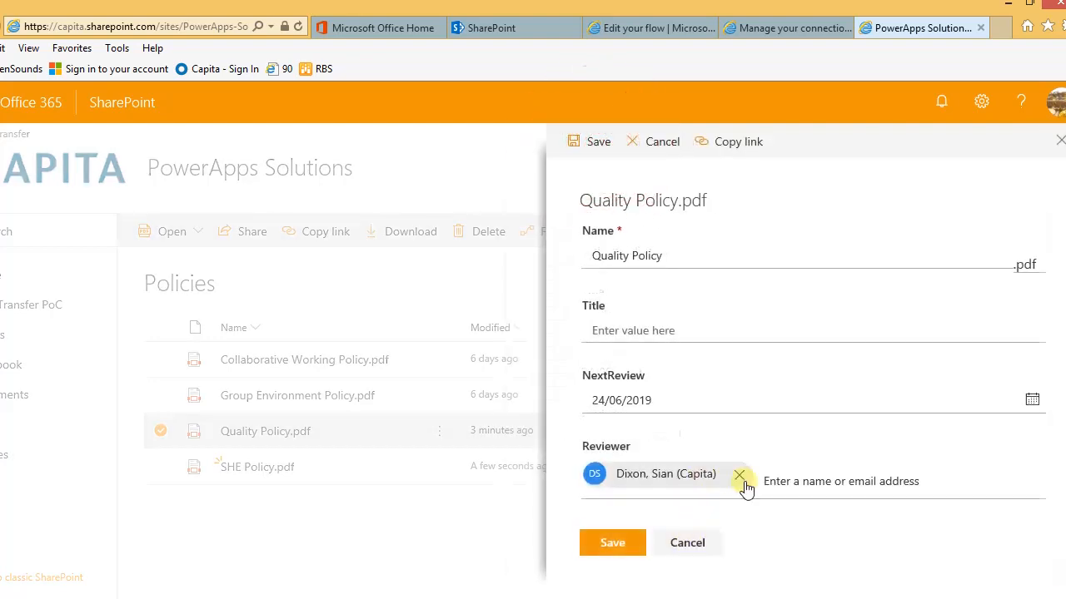
left_click(739, 475)
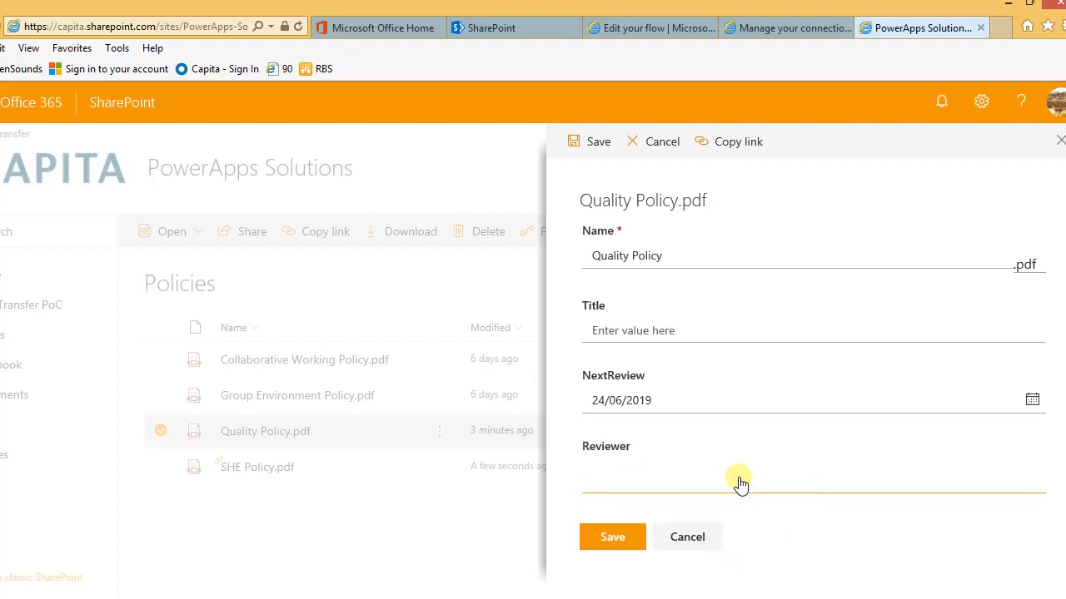
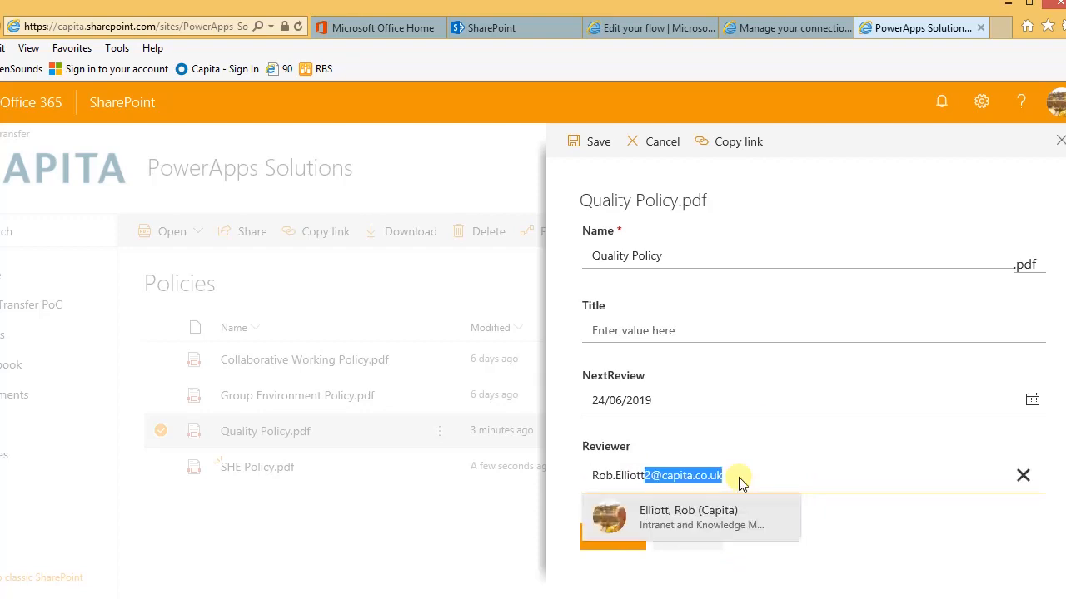
left_click(688, 516)
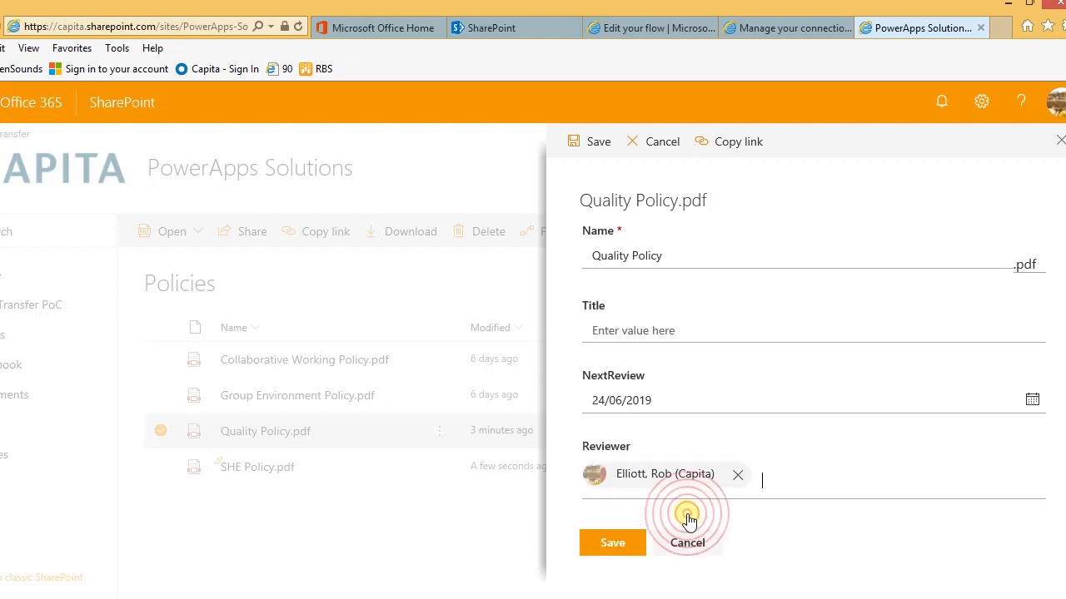
left_click(613, 543)
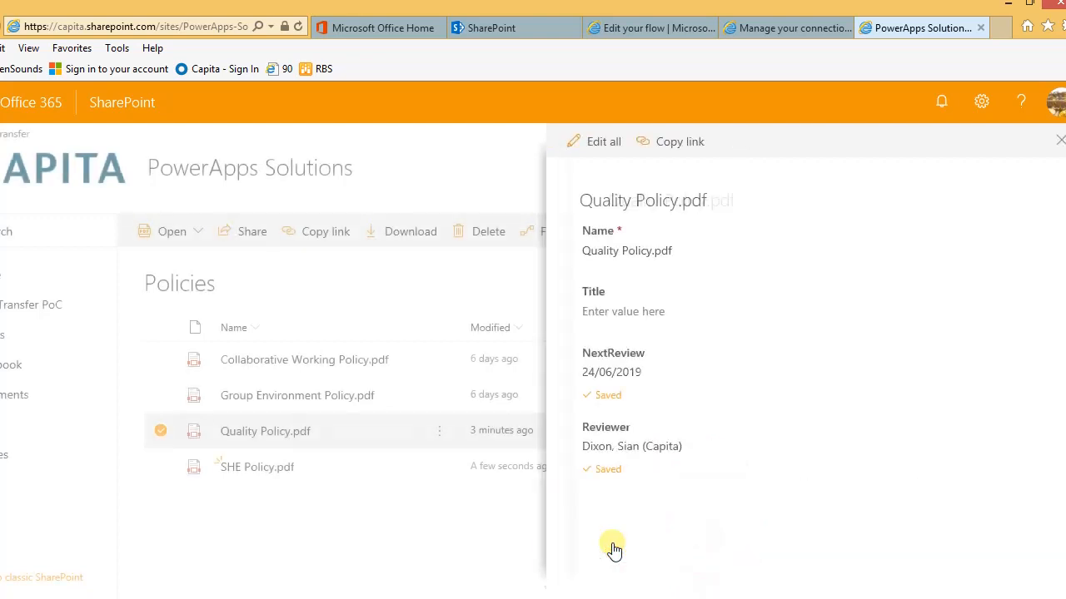
left_click(1059, 143)
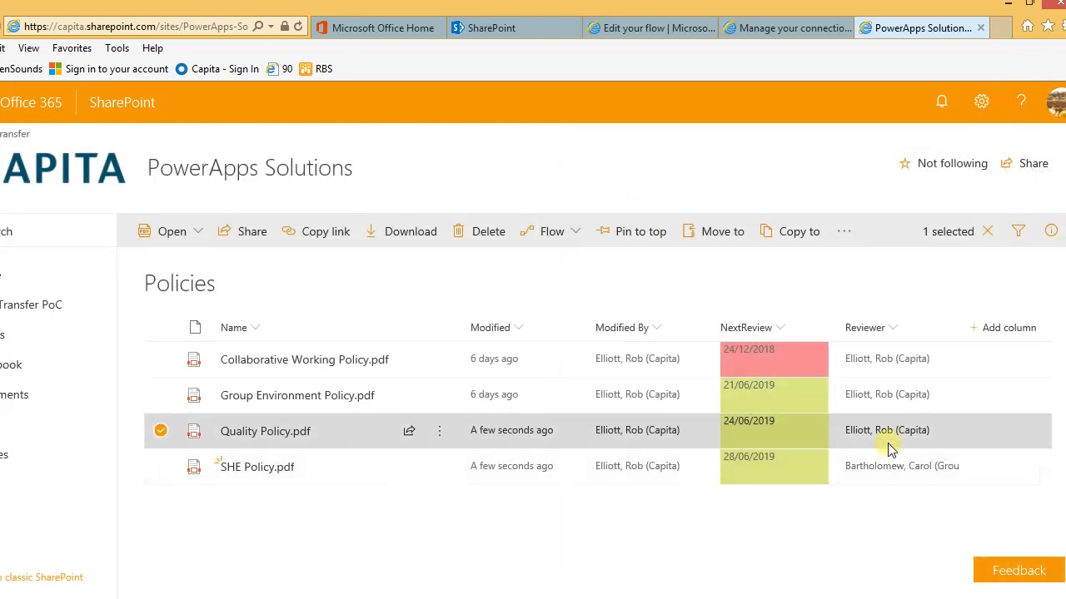
mouse_move(840, 436)
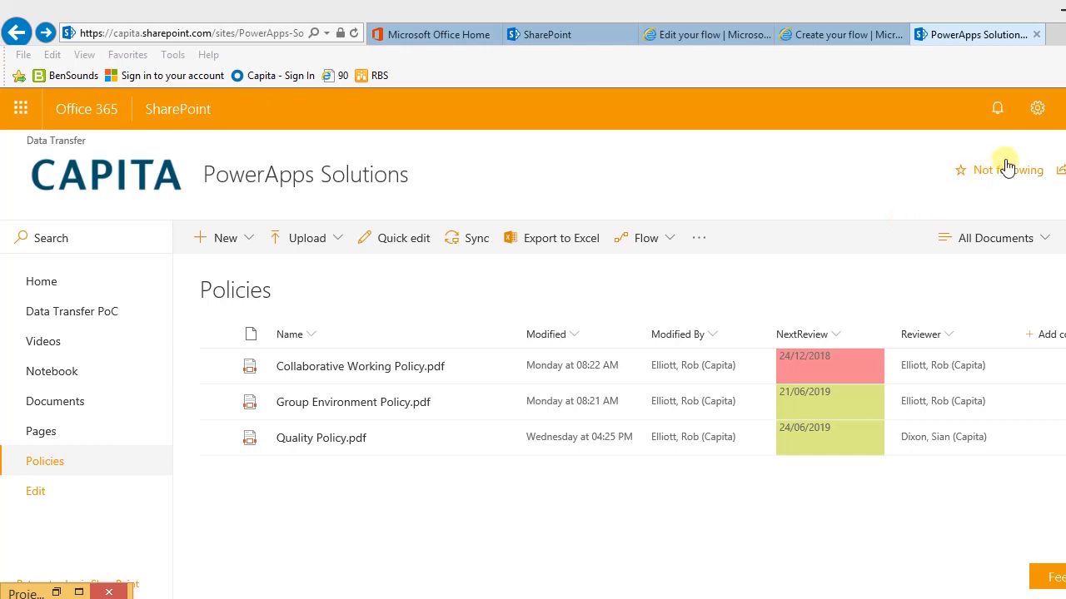
Step: From the Policies library settings, create a new view based on All Documents
left_click(1034, 111)
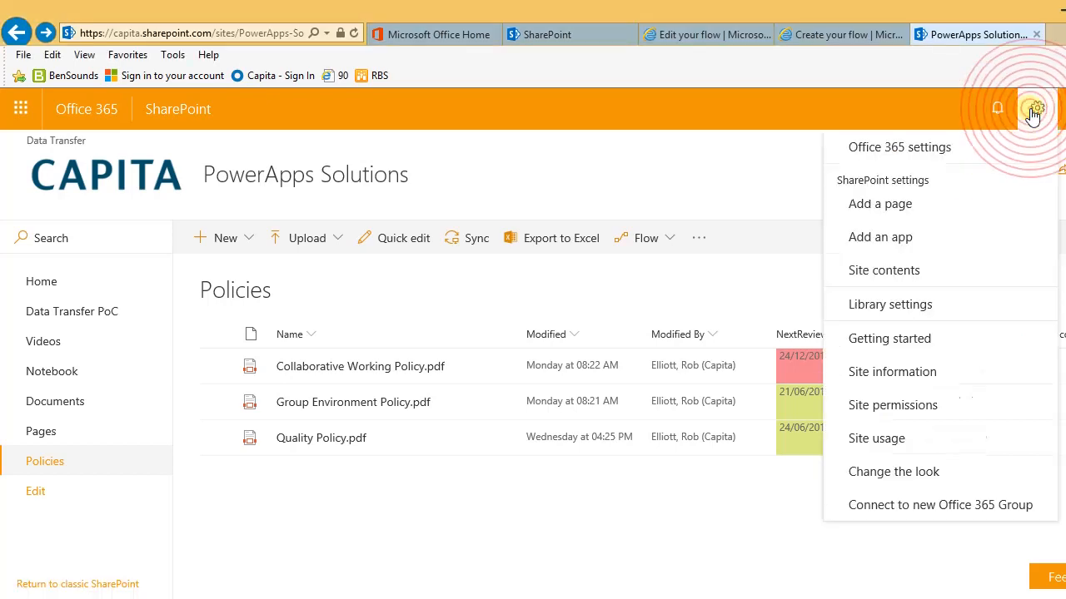
left_click(893, 308)
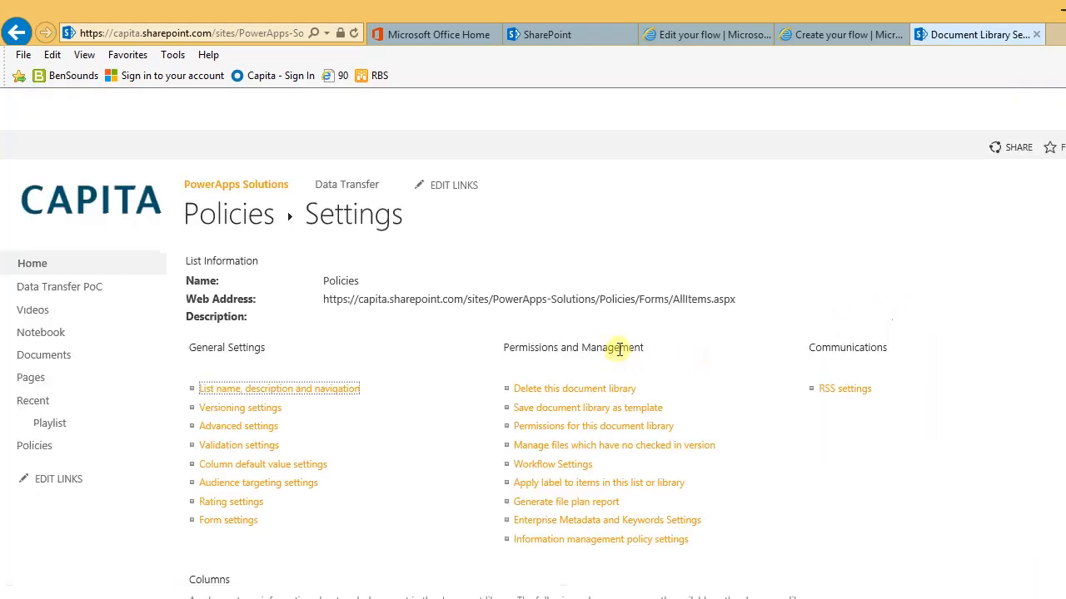
scroll(756, 296, "down", 5)
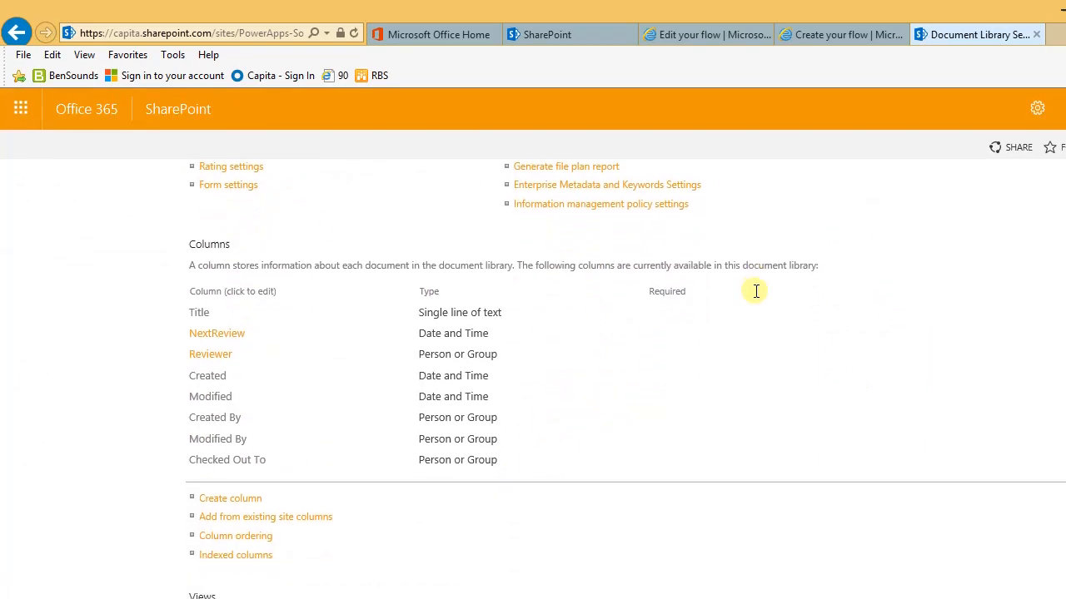
scroll(756, 296, "down", 2)
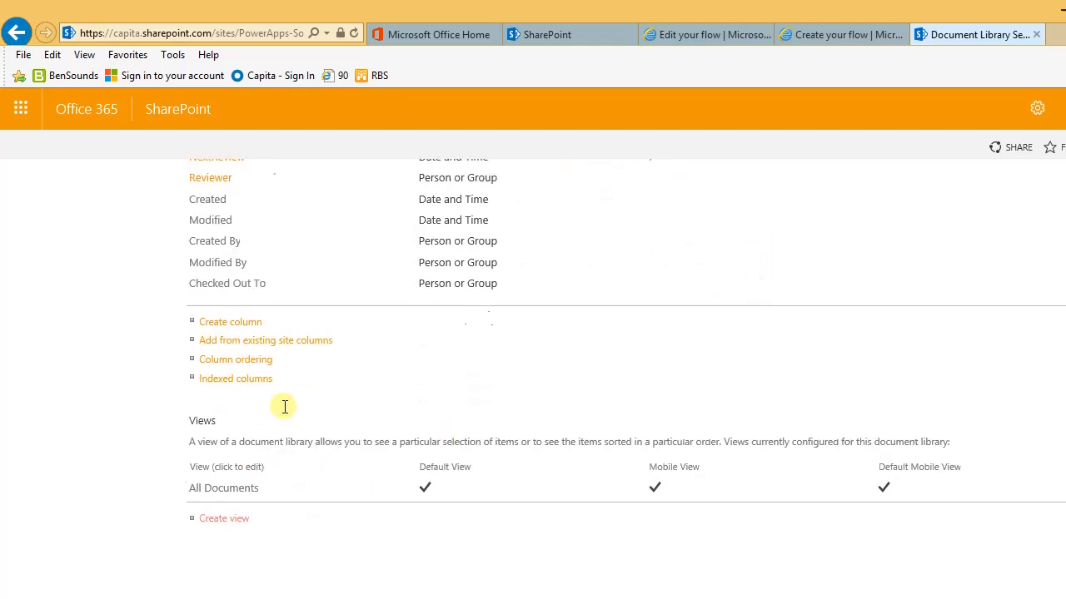
left_click(209, 519)
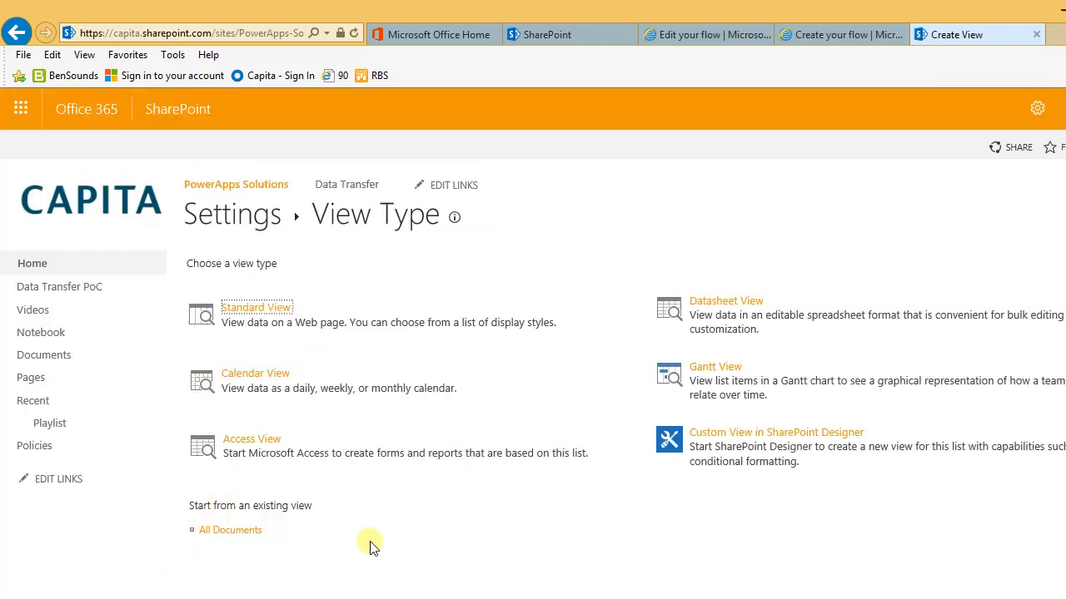
key("Tab")
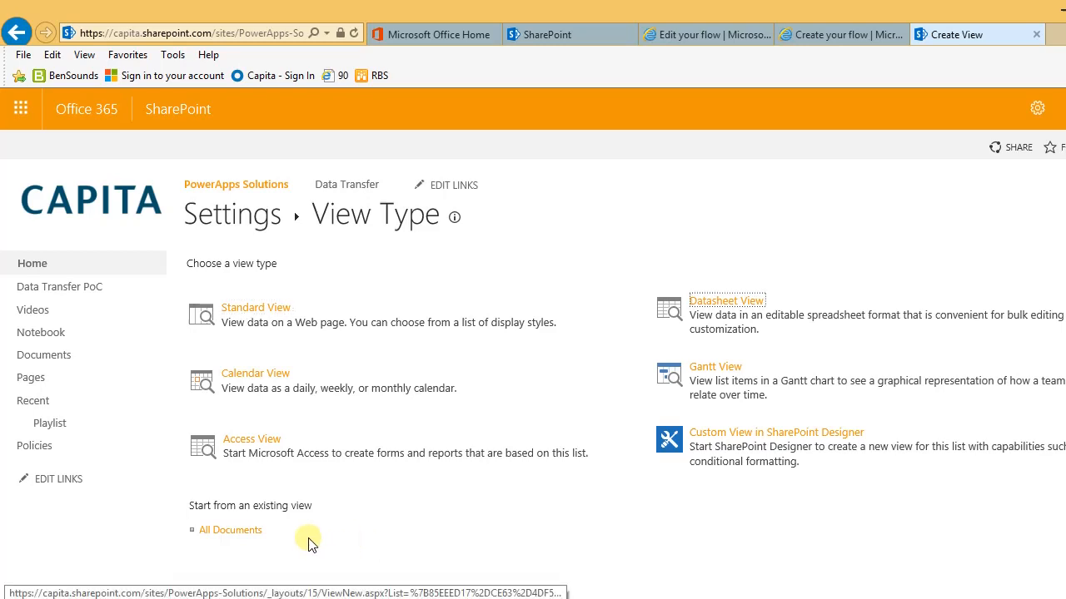
left_click(228, 531)
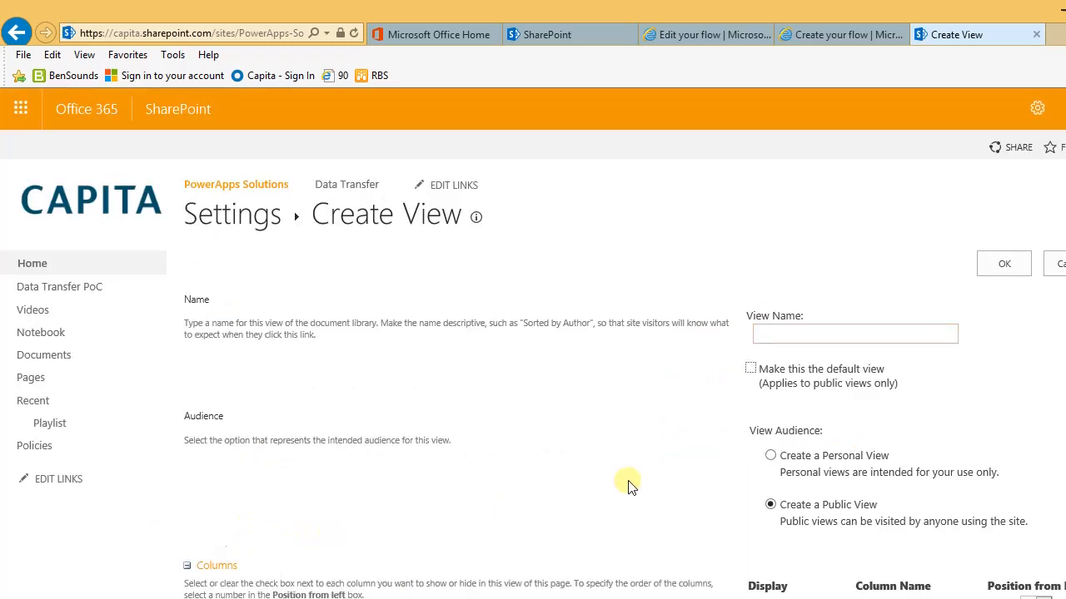
Step: Name the new view MyReviews and sort it first by NextReview, ascending
left_click(789, 334)
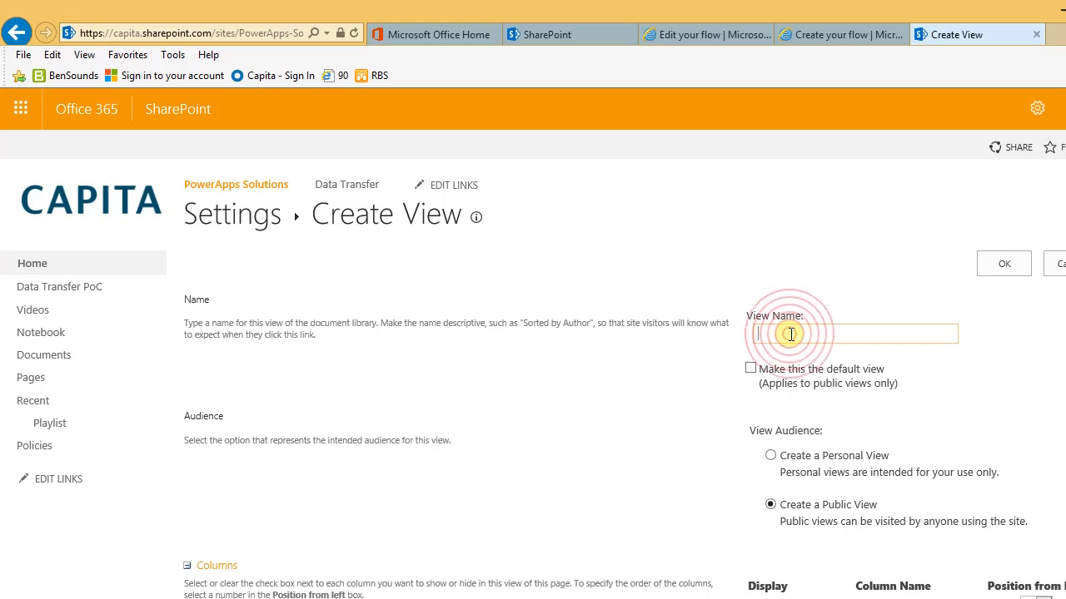
type("MyRe")
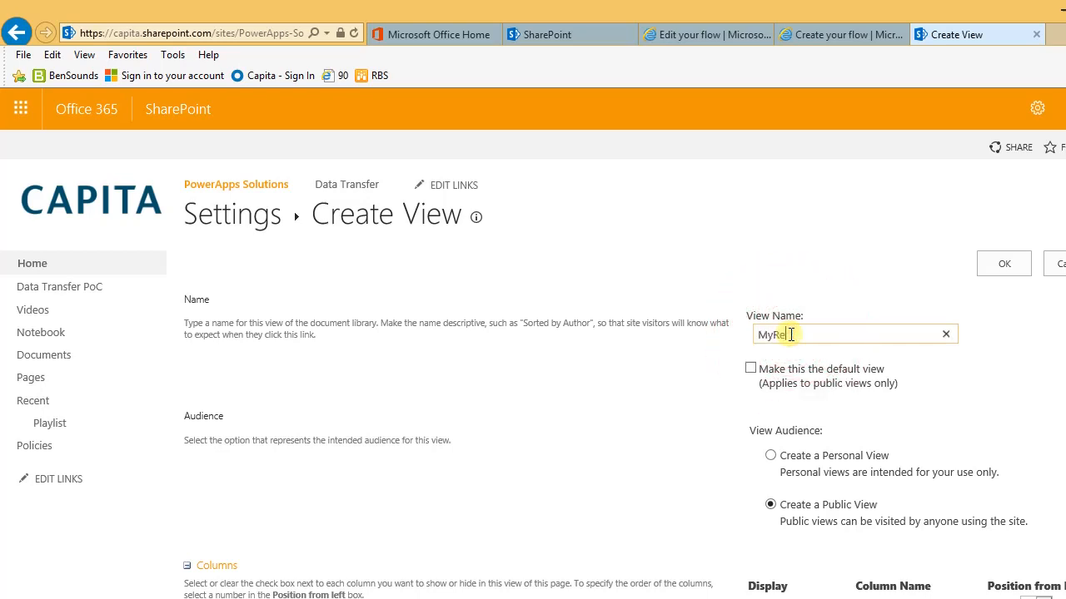
type("views")
scroll(913, 289, "down", 2)
scroll(913, 289, "down", 10)
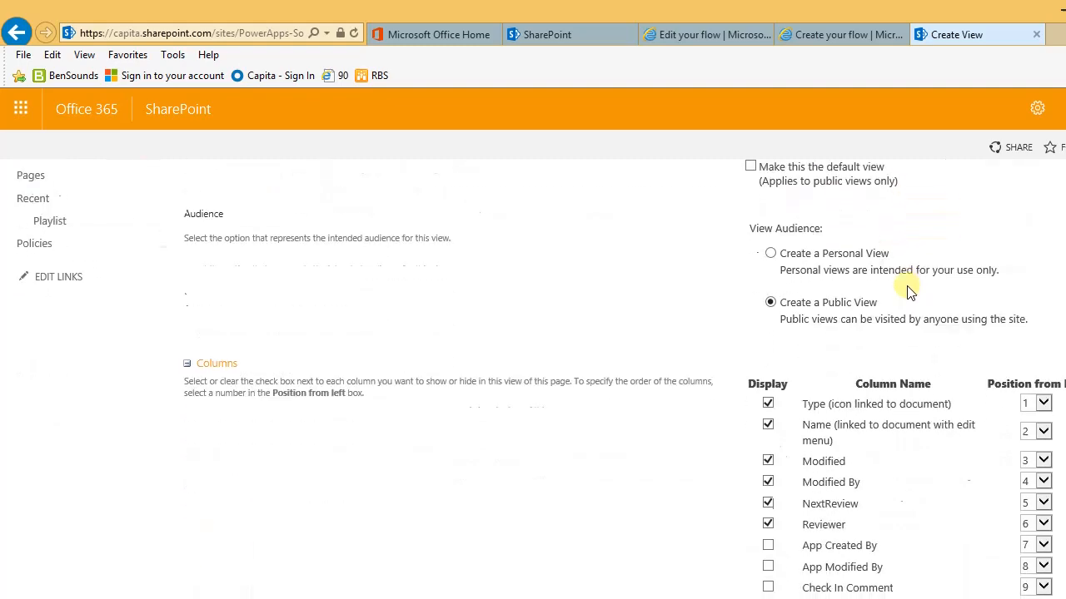
scroll(909, 289, "down", 3)
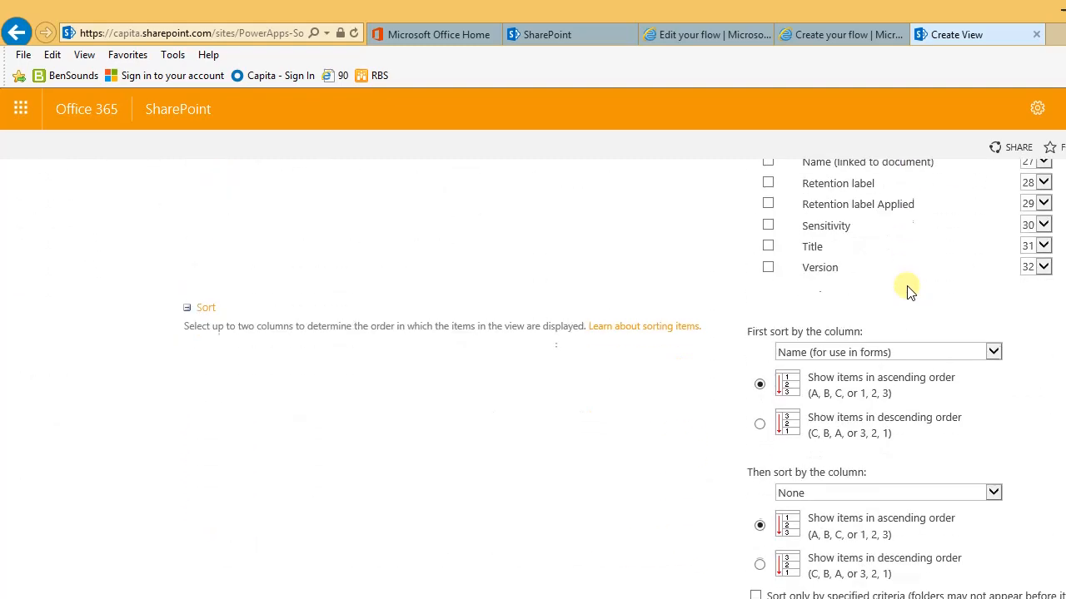
left_click(895, 352)
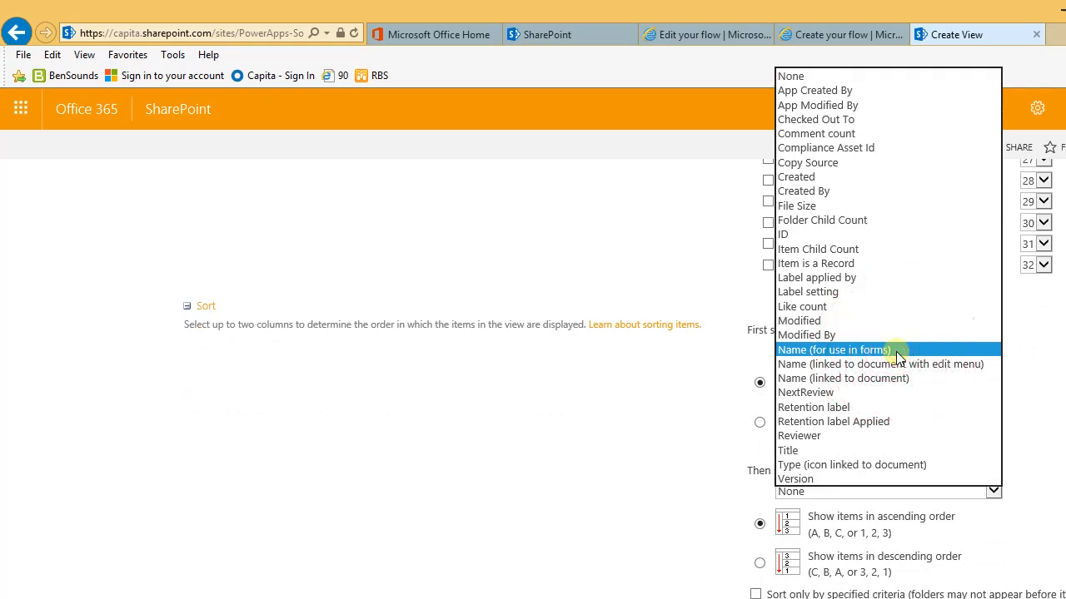
left_click(820, 392)
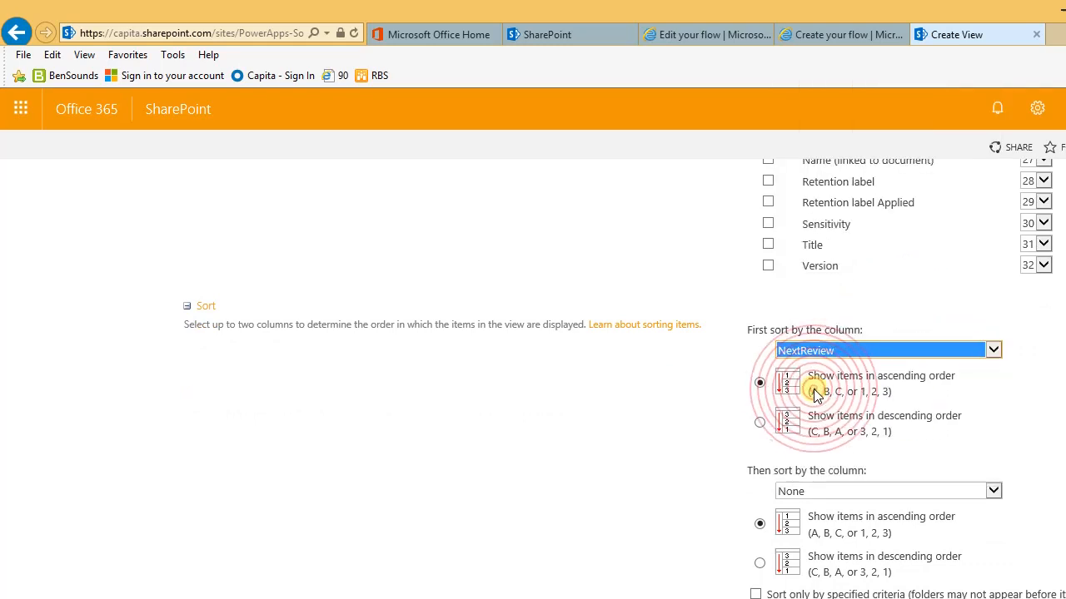
scroll(820, 387, "down", 5)
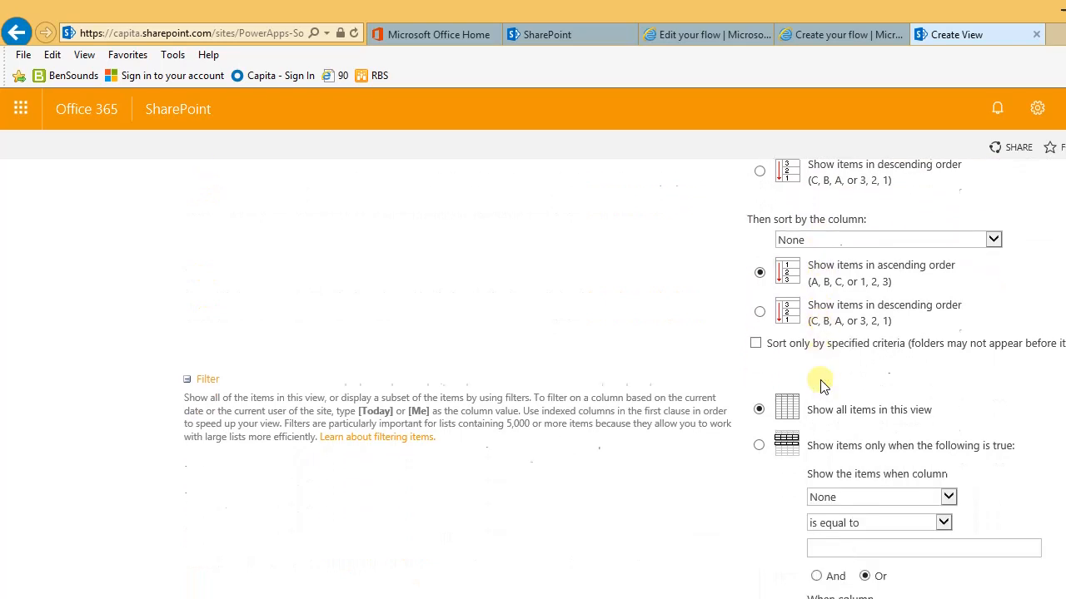
scroll(820, 385, "down", 2)
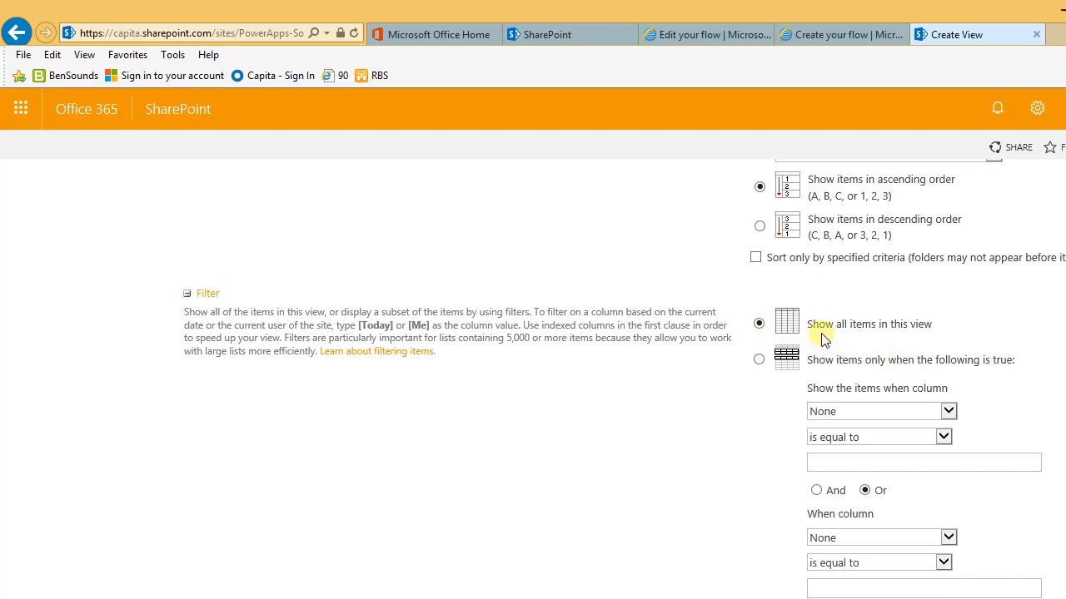
Step: Filter the view to show only items where Reviewer is equal to [Me]
left_click(759, 358)
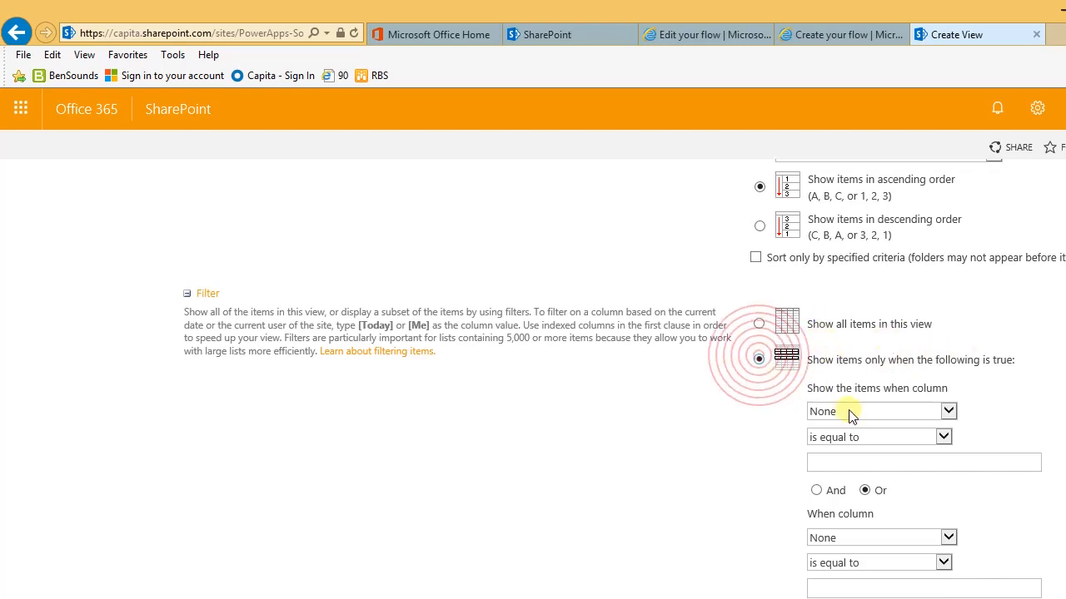
left_click(949, 411)
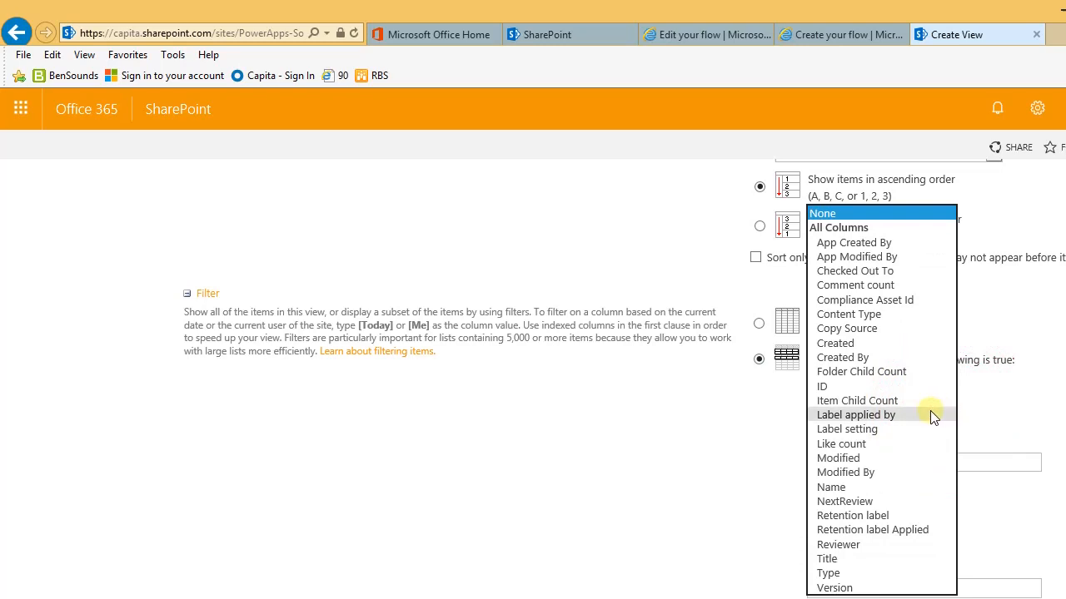
left_click(849, 545)
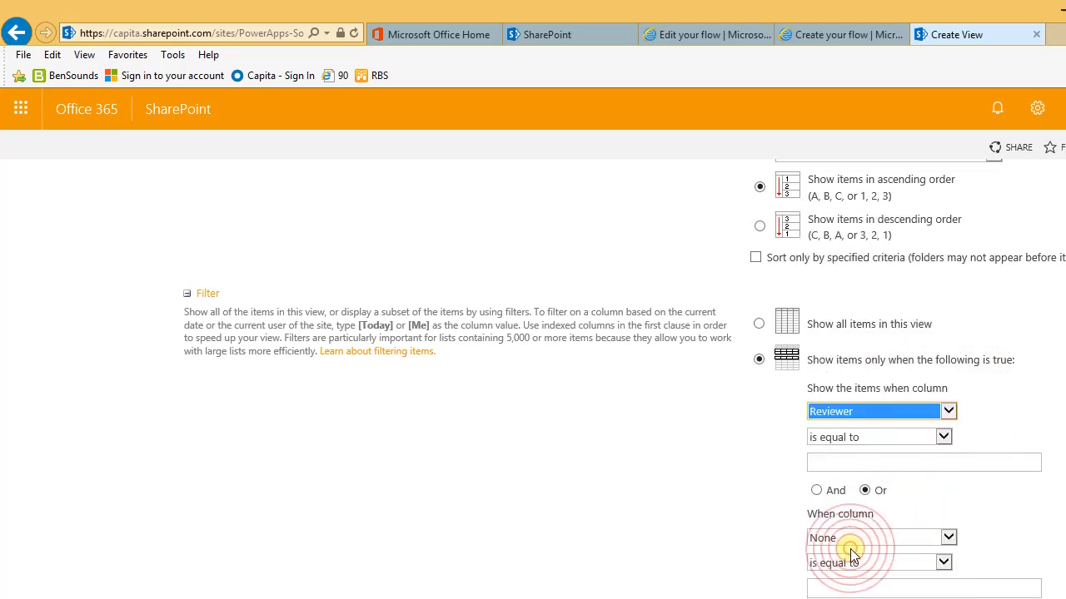
left_click(821, 463)
type("[Me")
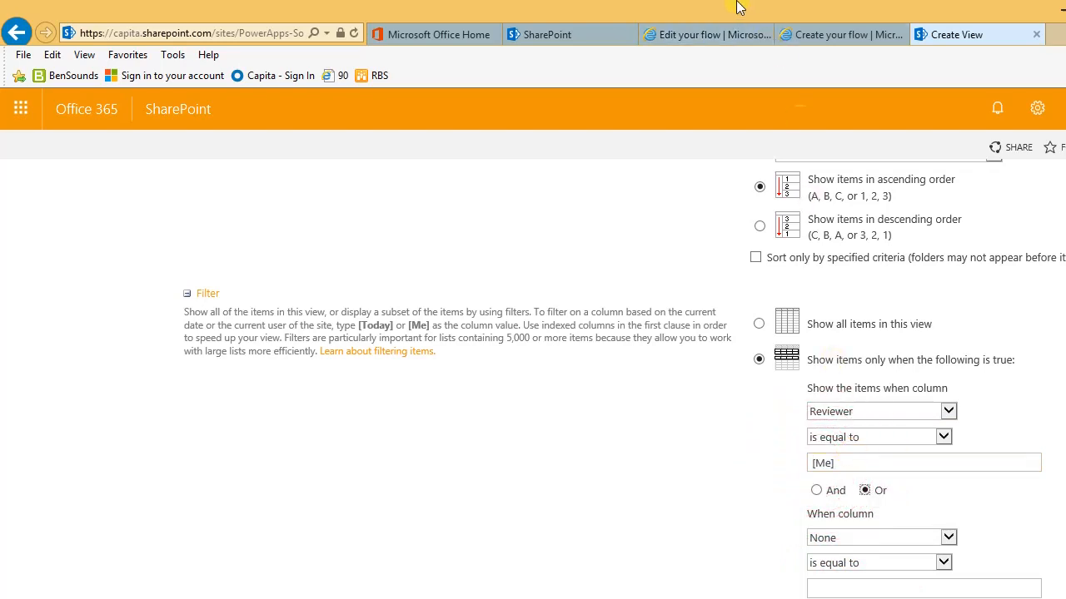
Step: Add an And condition NextReview less than or equal to [Today], then save the view
left_click(702, 34)
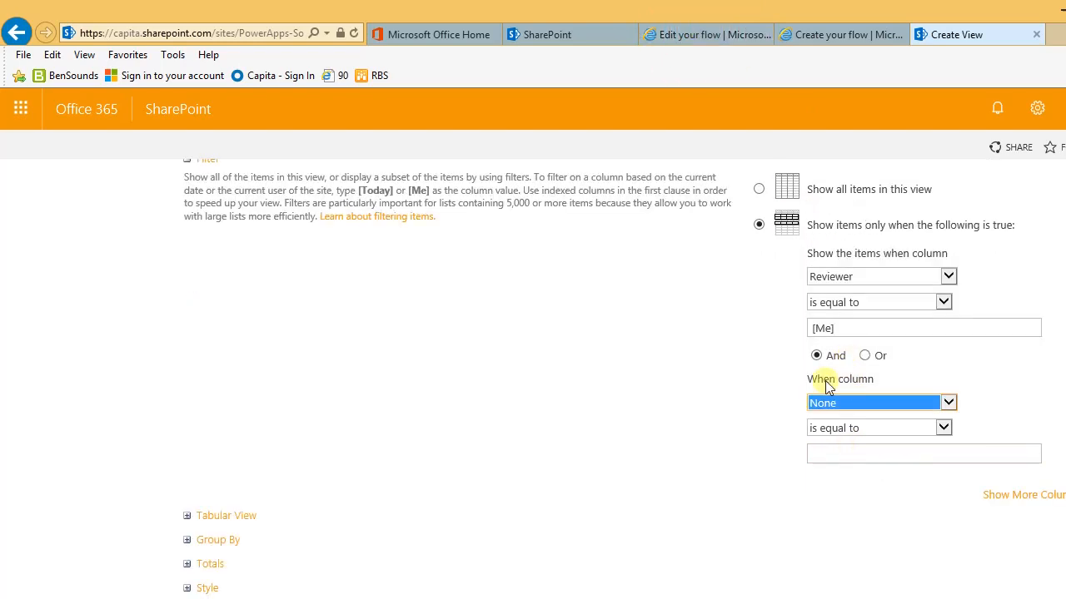
left_click(941, 404)
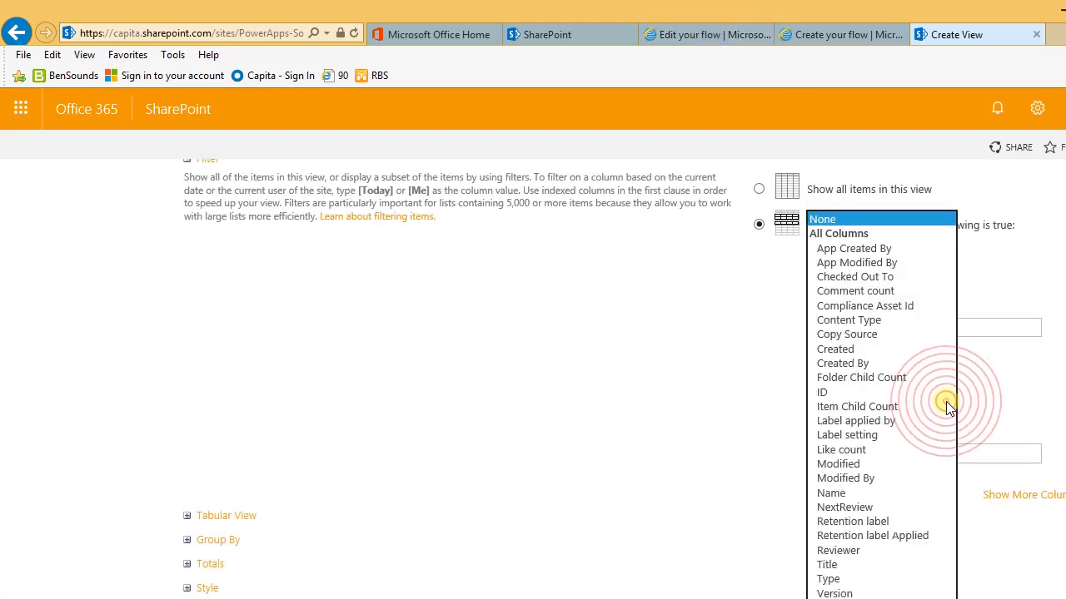
left_click(891, 507)
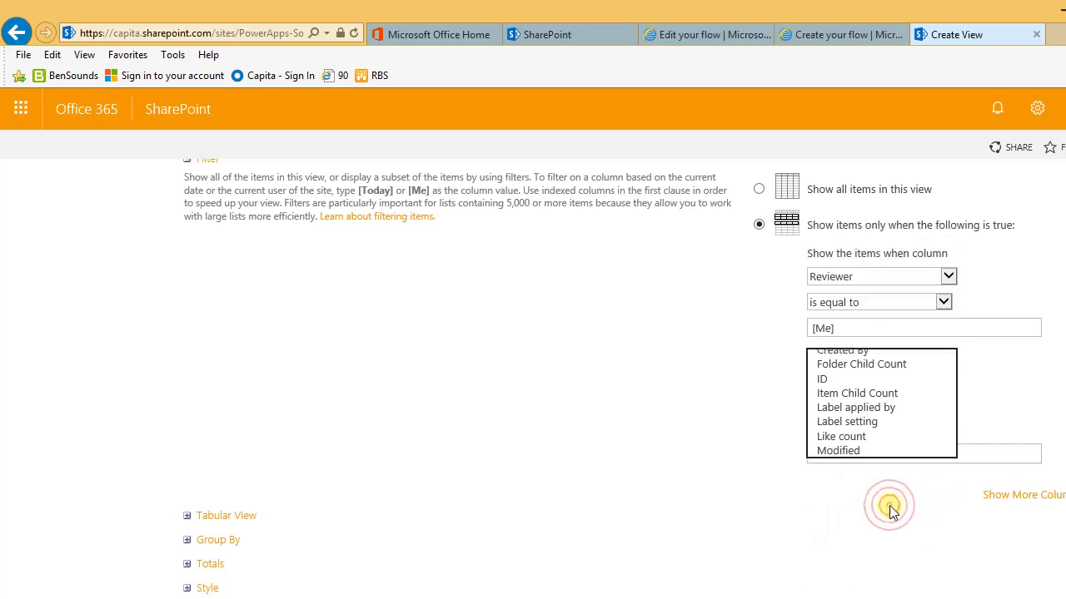
left_click(845, 428)
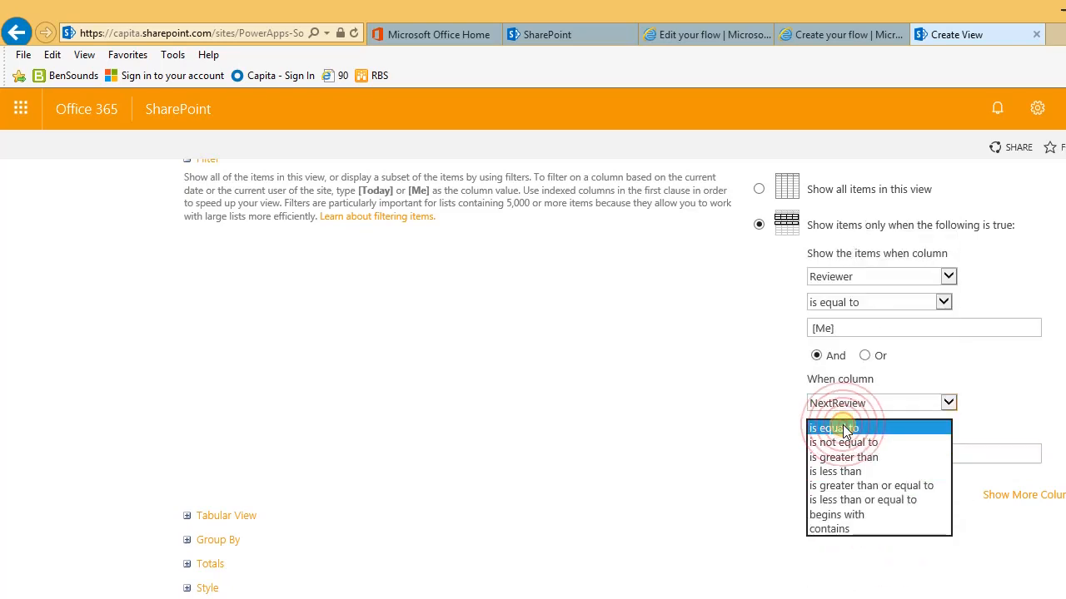
left_click(855, 501)
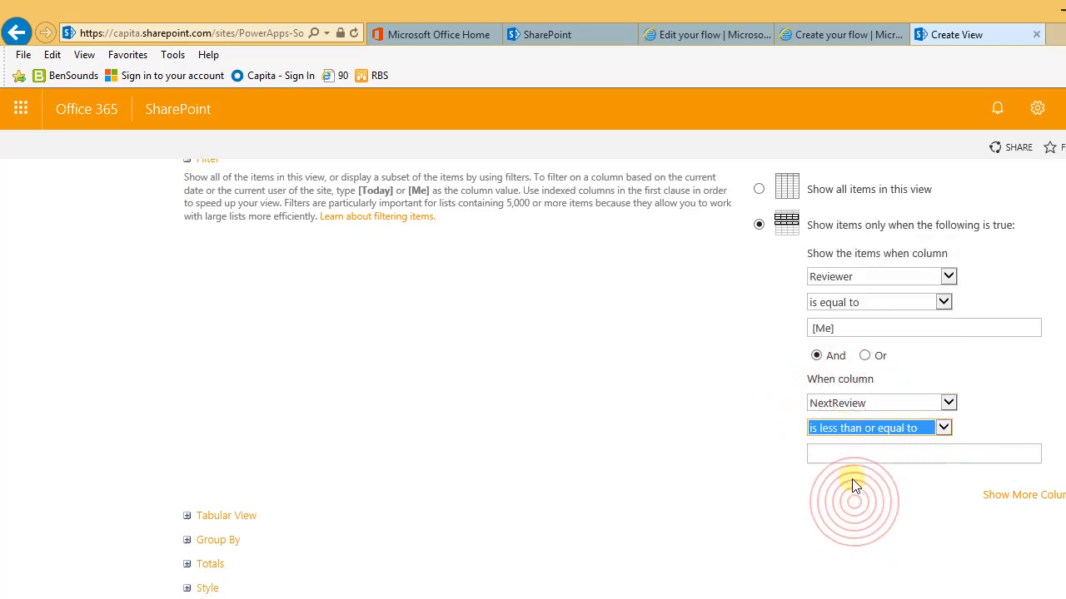
left_click(844, 448)
type("[Today")
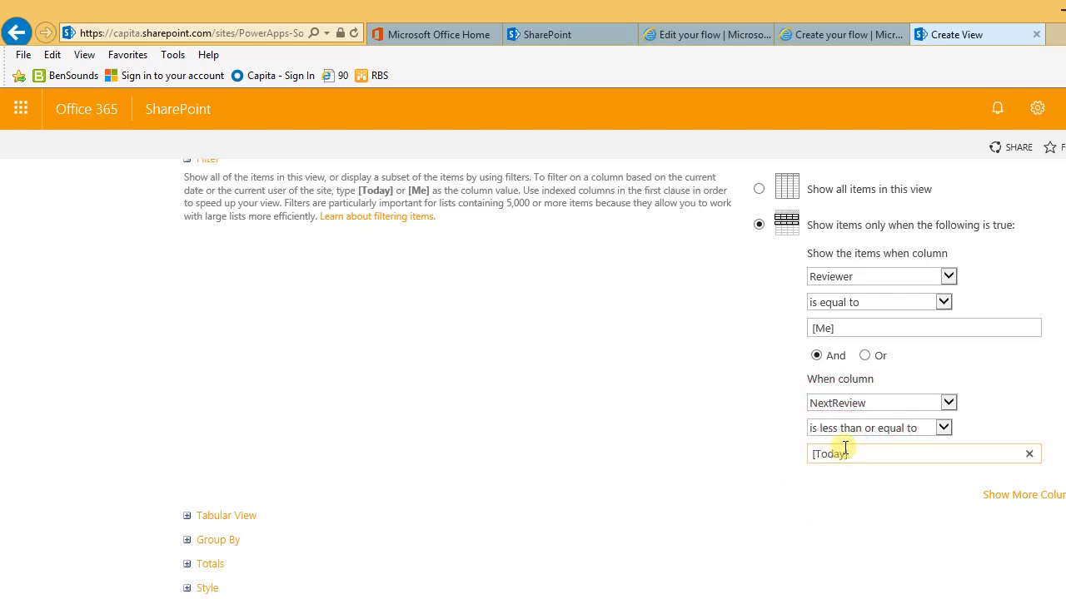
scroll(838, 466, "down", 5)
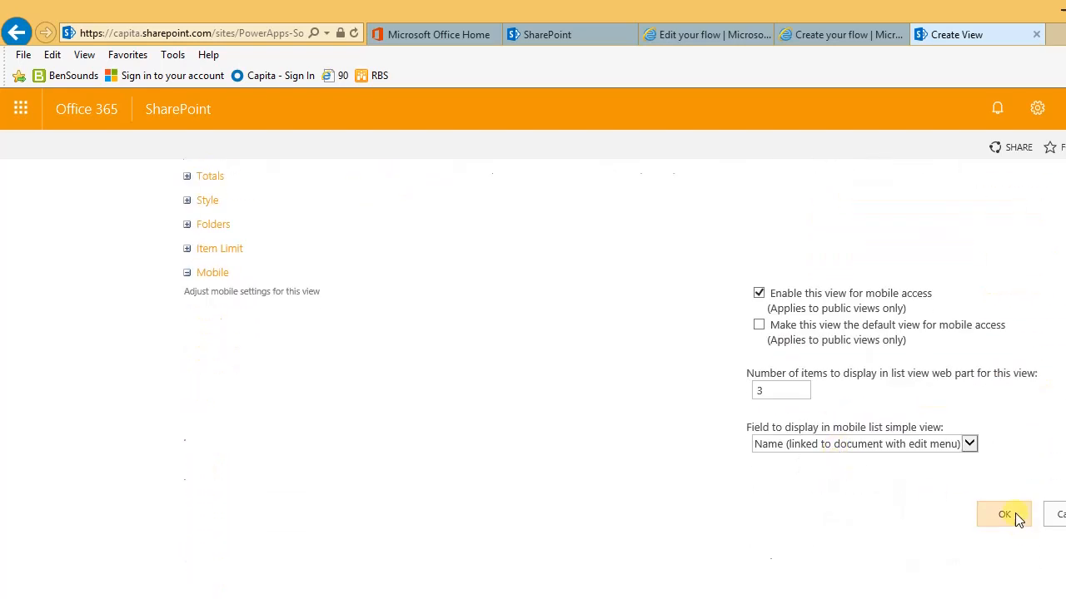
left_click(1012, 513)
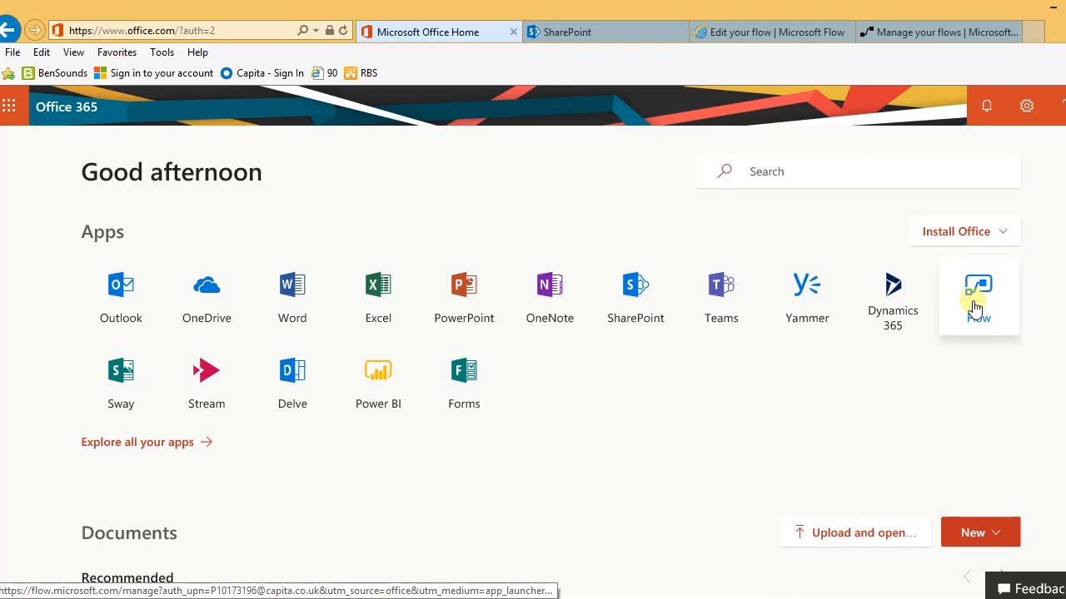
Step: From My flows, create a new blank Untitled flow and focus the connector search box
left_click(939, 34)
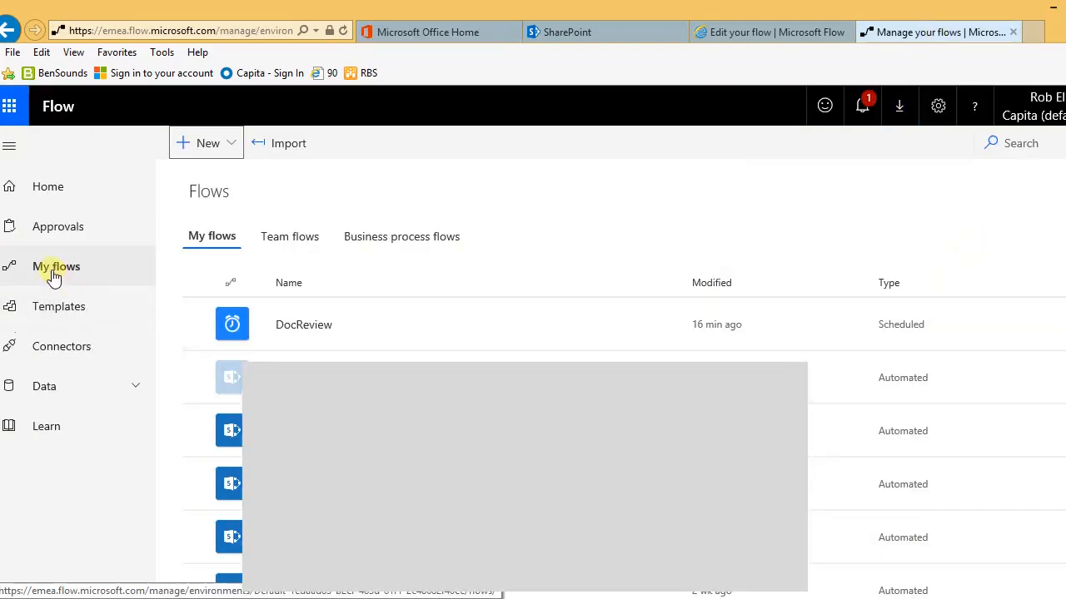
left_click(230, 148)
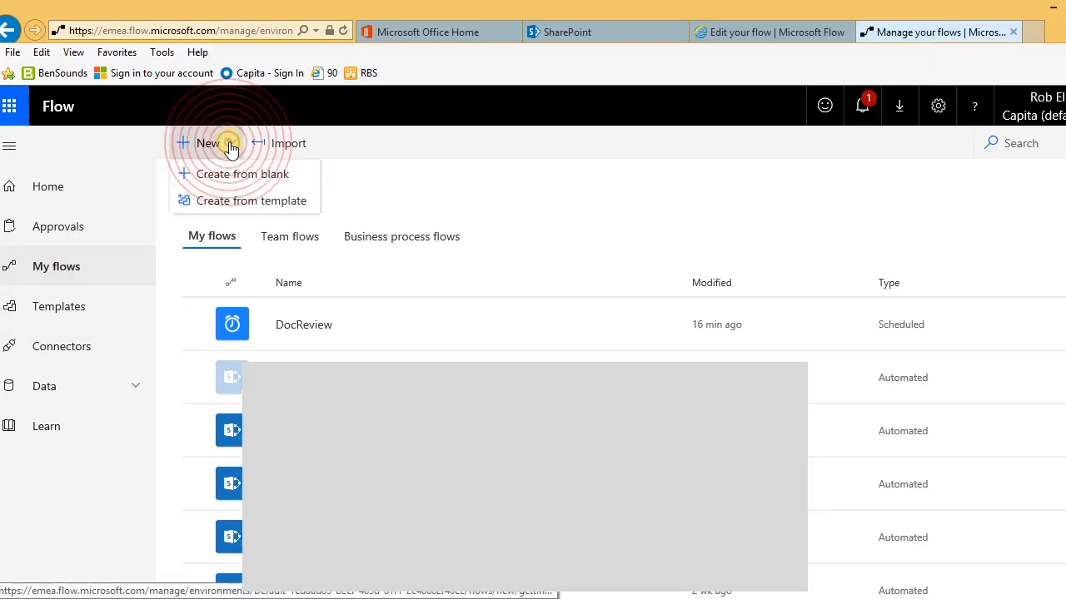
left_click(237, 182)
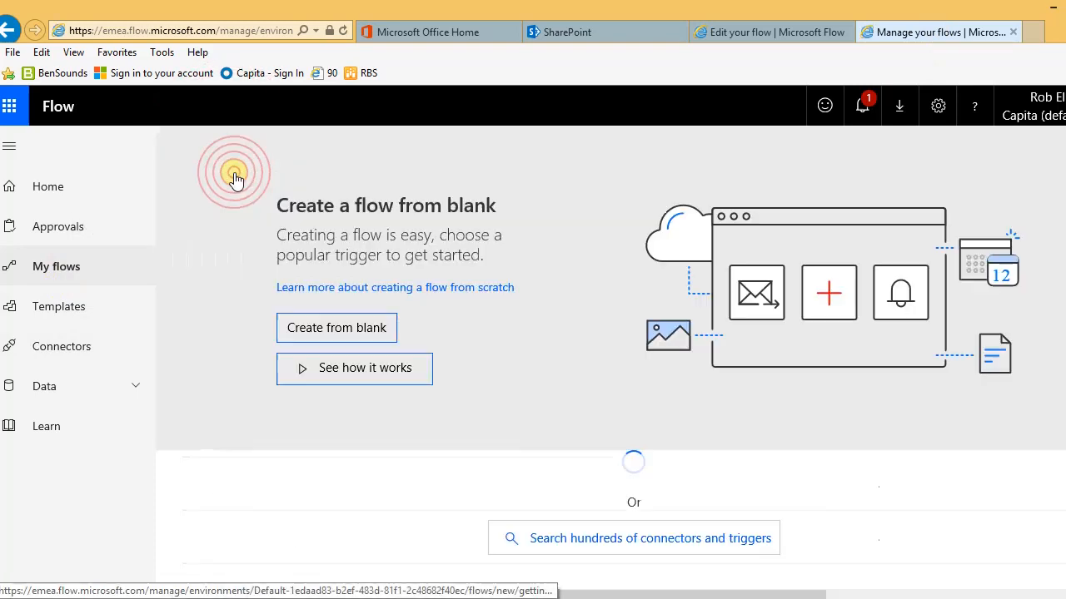
left_click(315, 332)
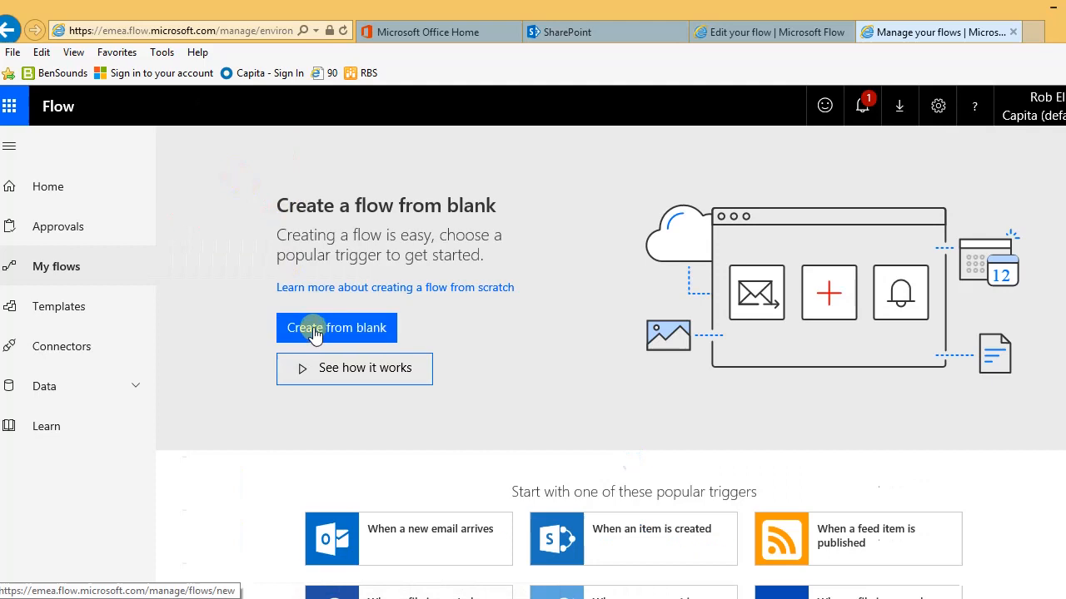
left_click(315, 331)
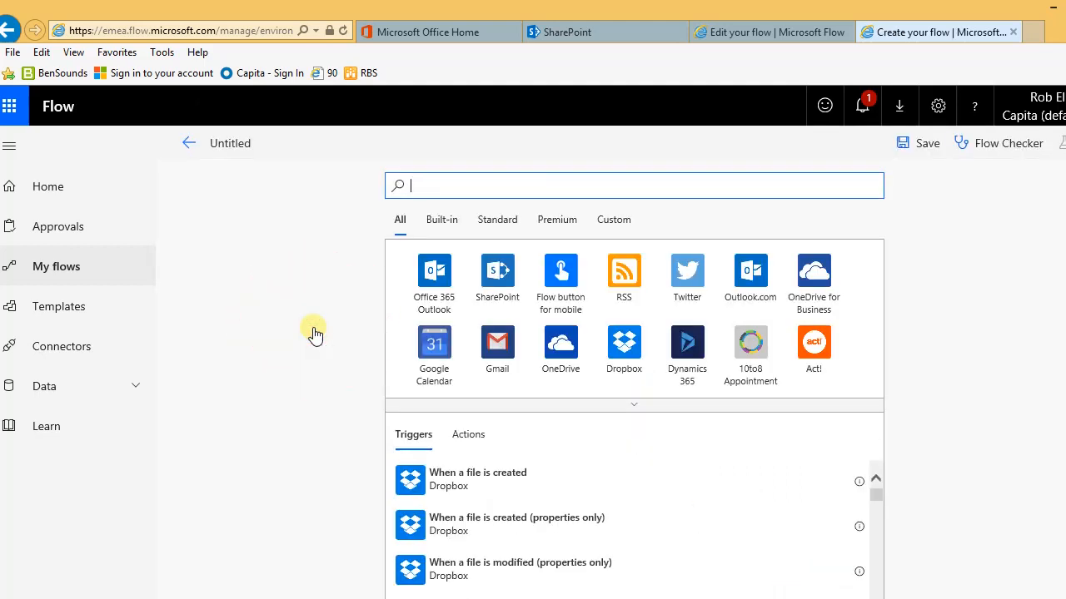
left_click(433, 186)
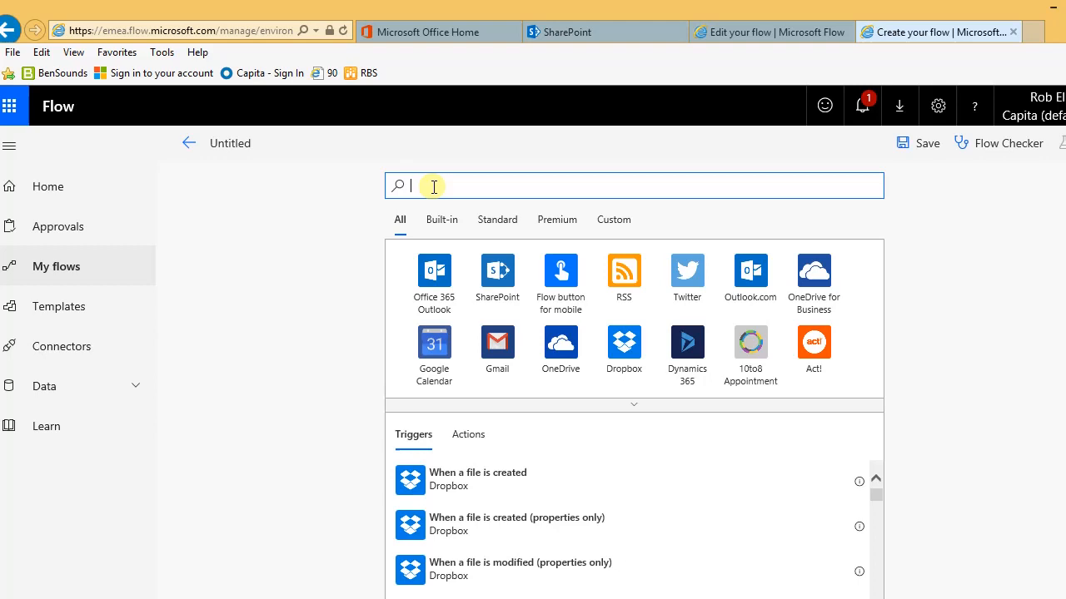
Step: Add a Recurrence trigger that runs every 1 day at 9:00
type("Rec")
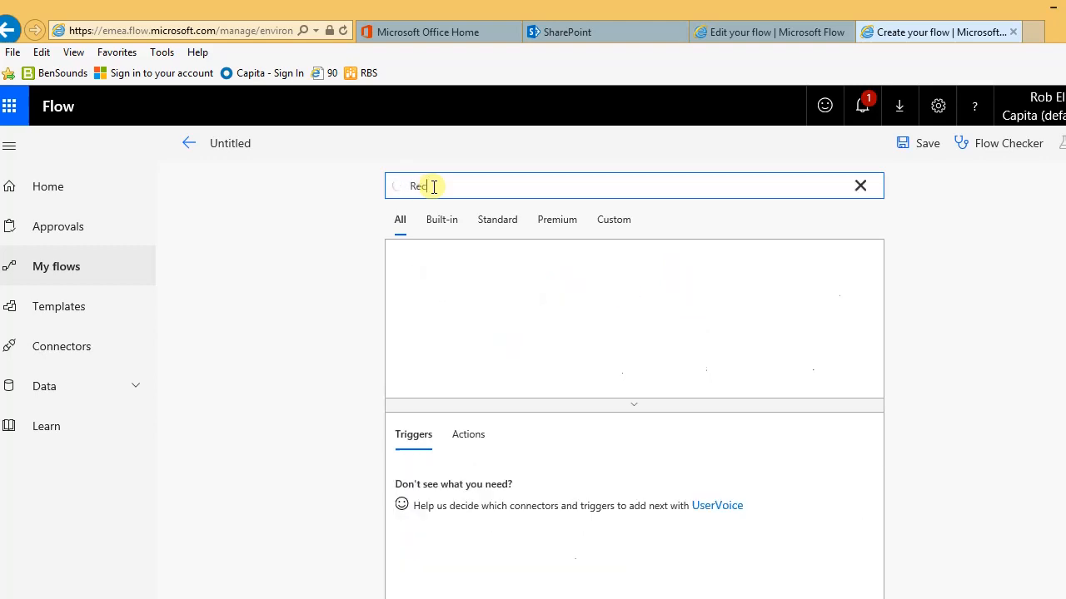
type("urrence")
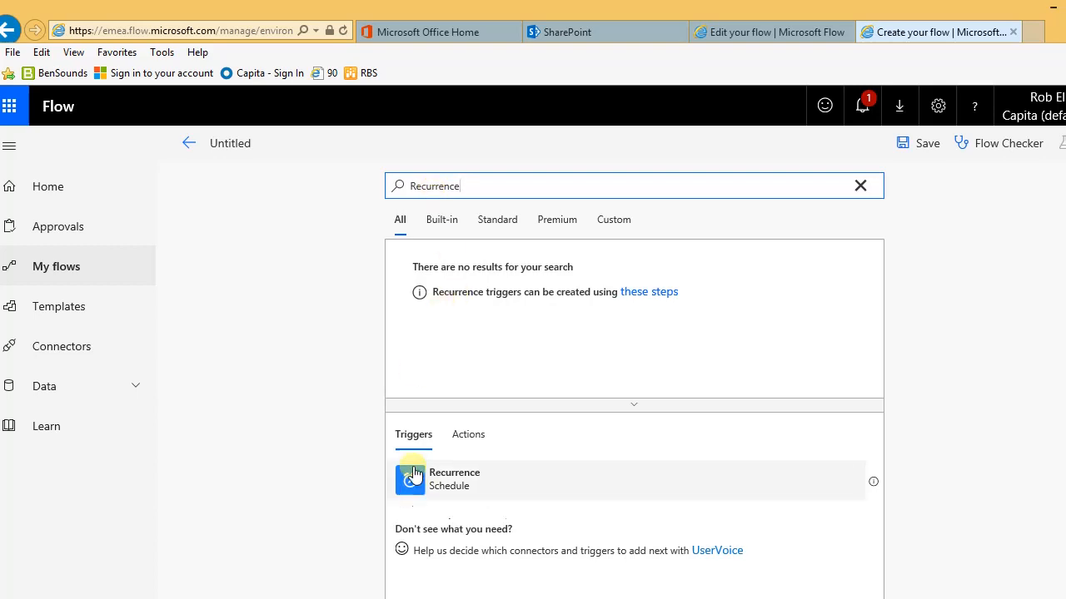
left_click(462, 488)
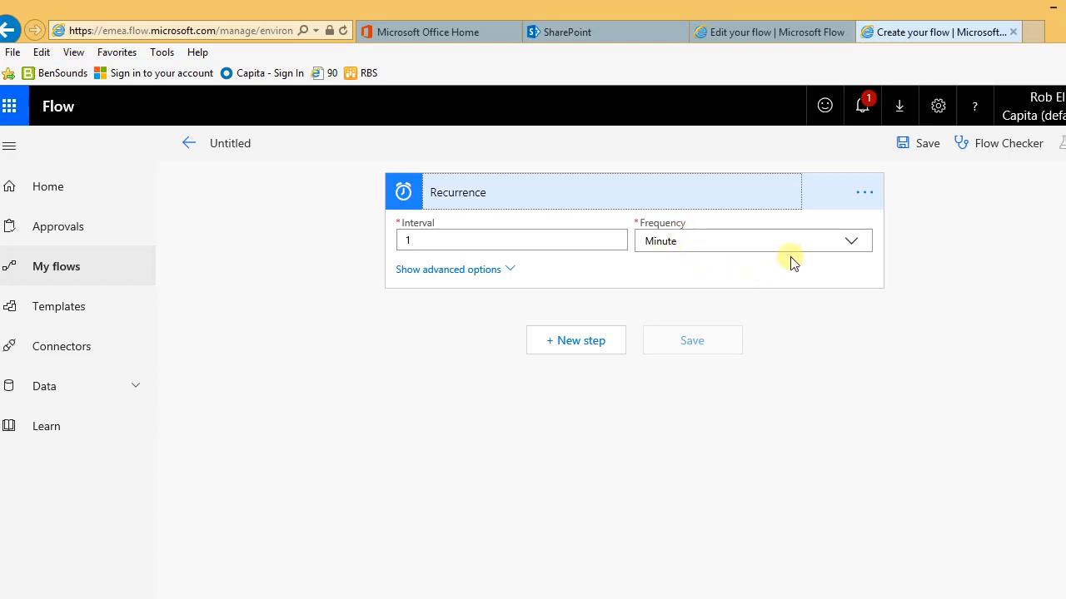
left_click(853, 243)
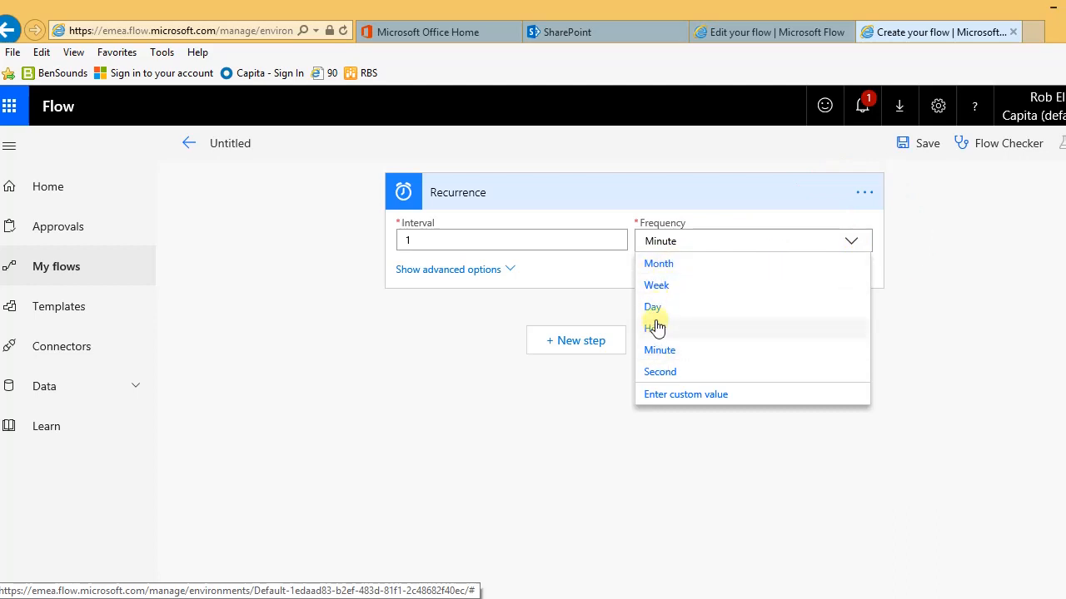
left_click(652, 308)
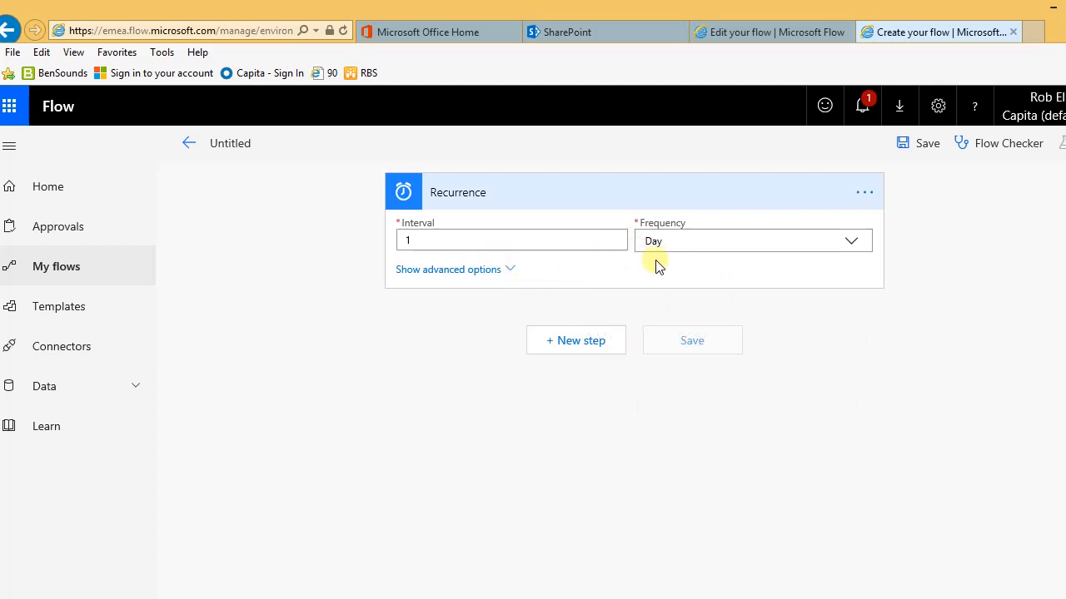
left_click(464, 271)
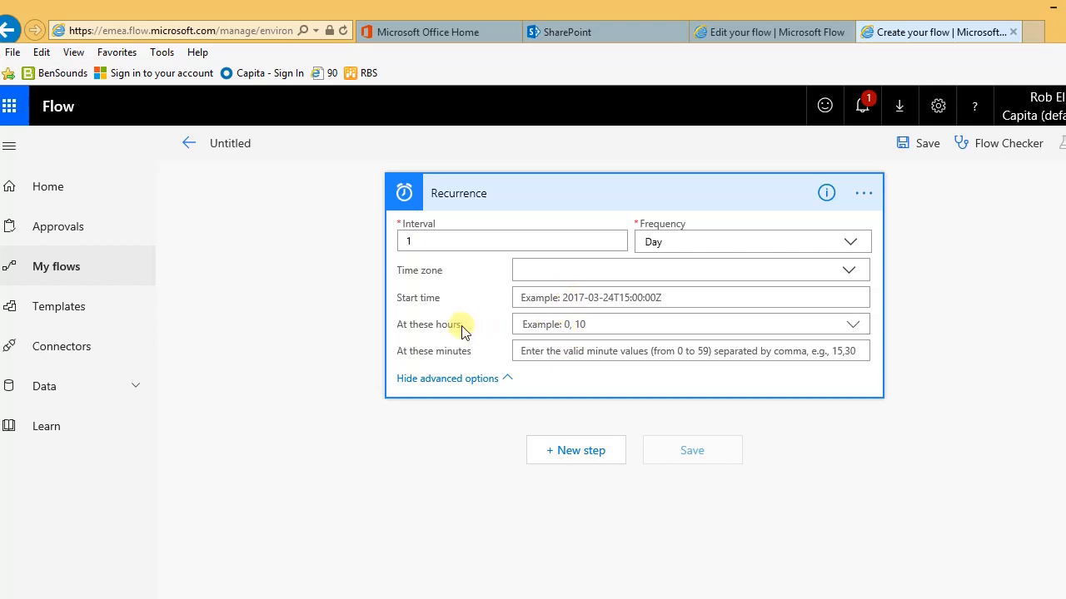
left_click(551, 329)
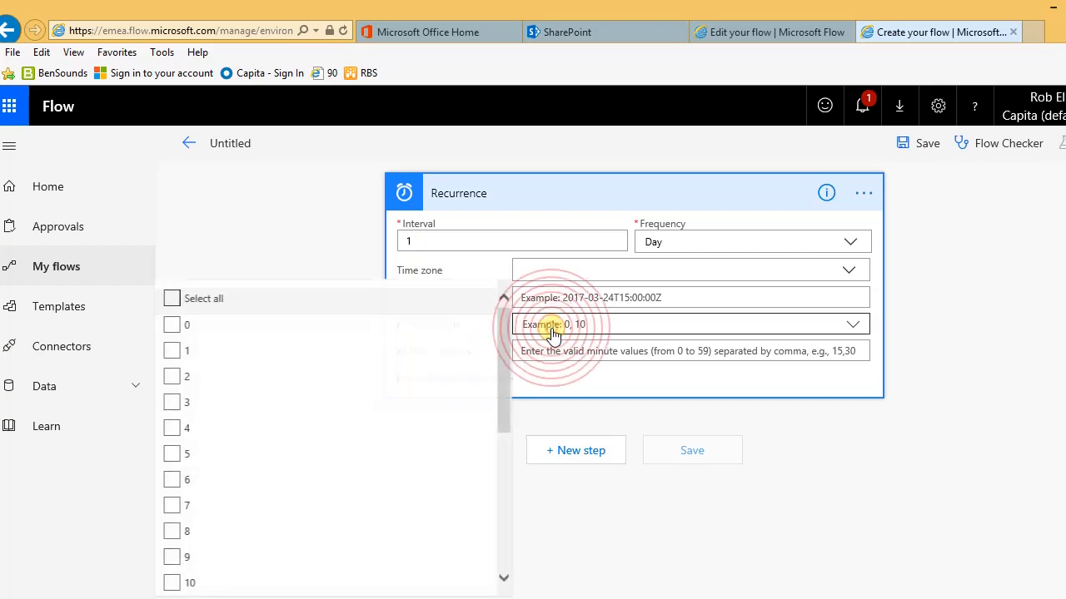
left_click(173, 558)
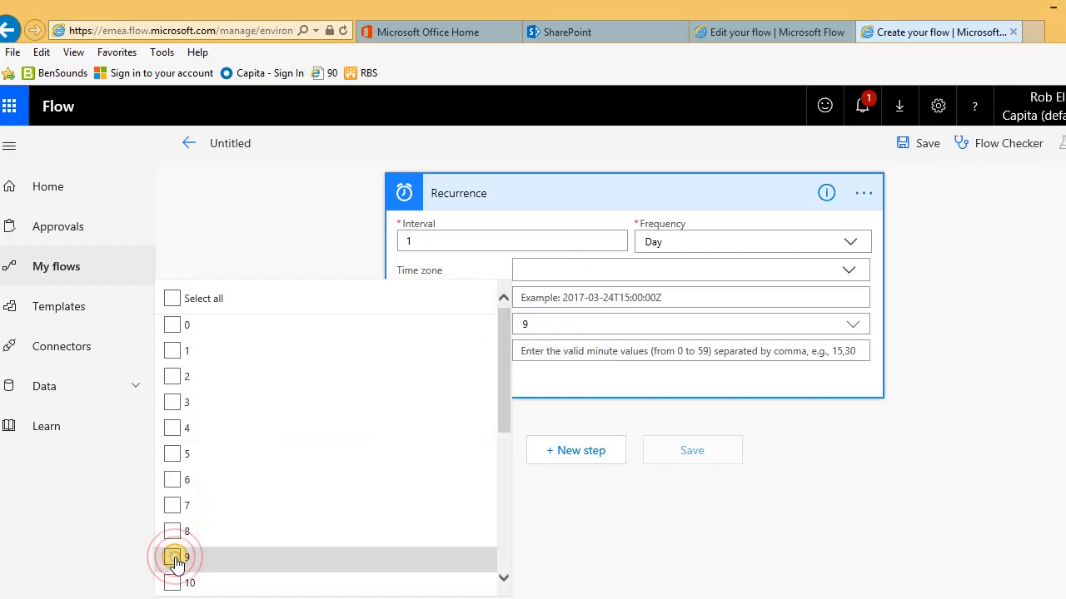
left_click(604, 329)
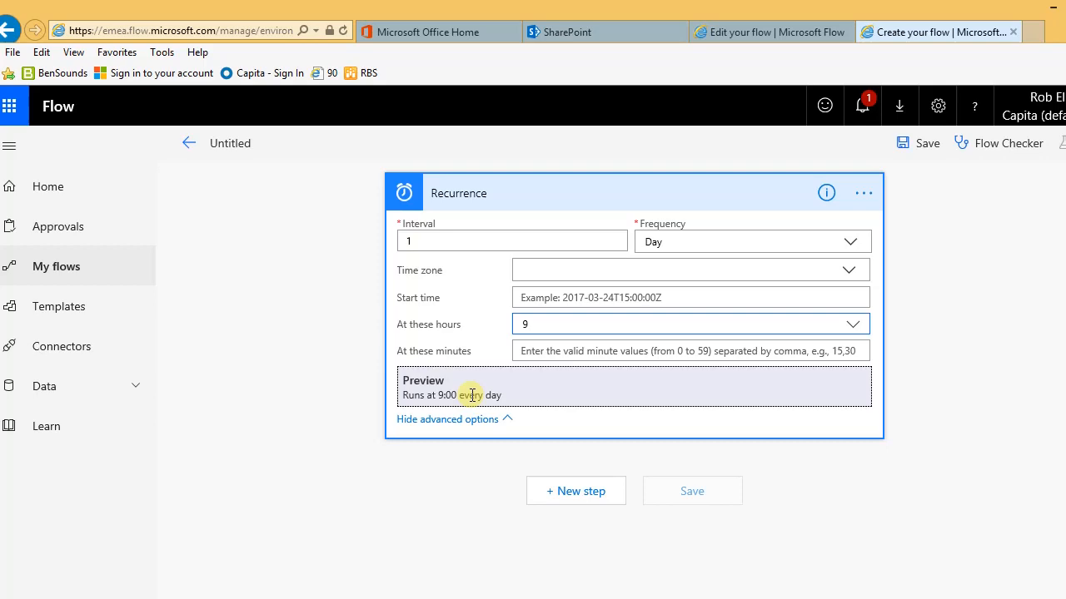
key("Tab")
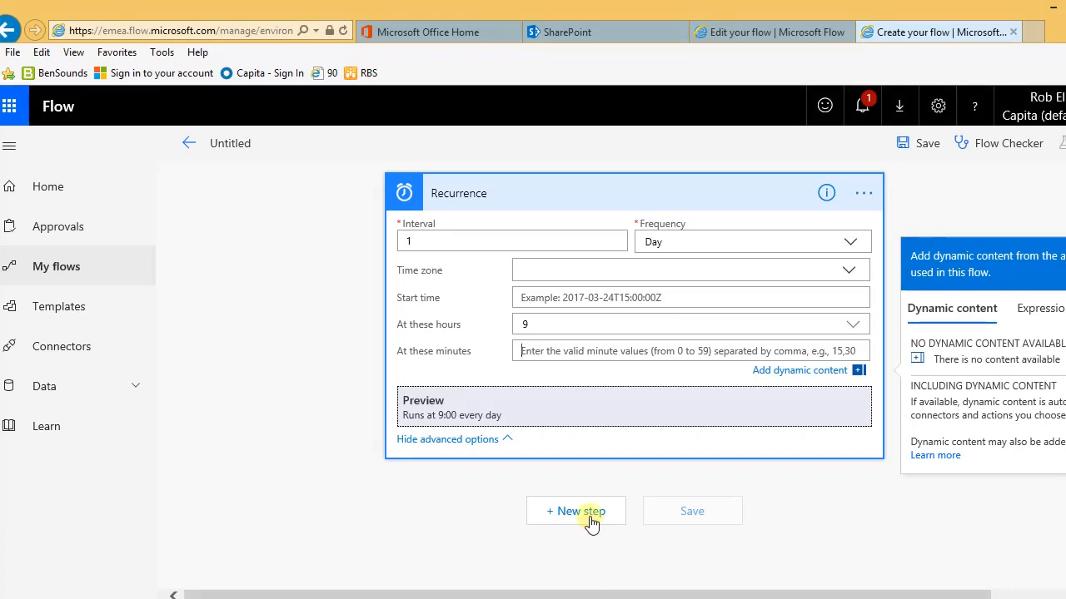
Step: Add a SharePoint Get items action after the Recurrence trigger
left_click(583, 513)
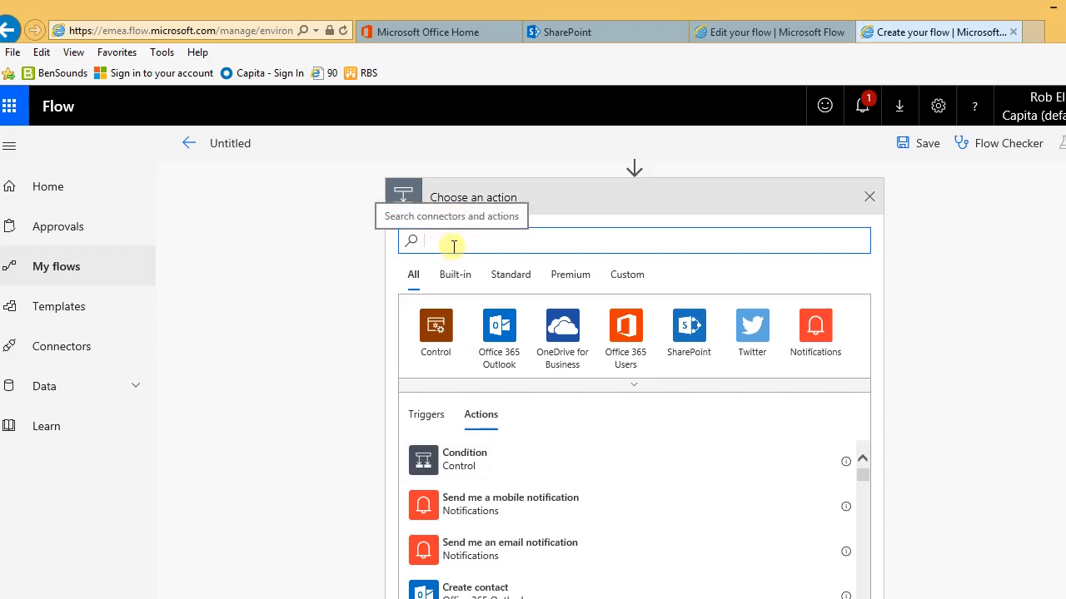
left_click(681, 333)
scroll(612, 384, "down", 2)
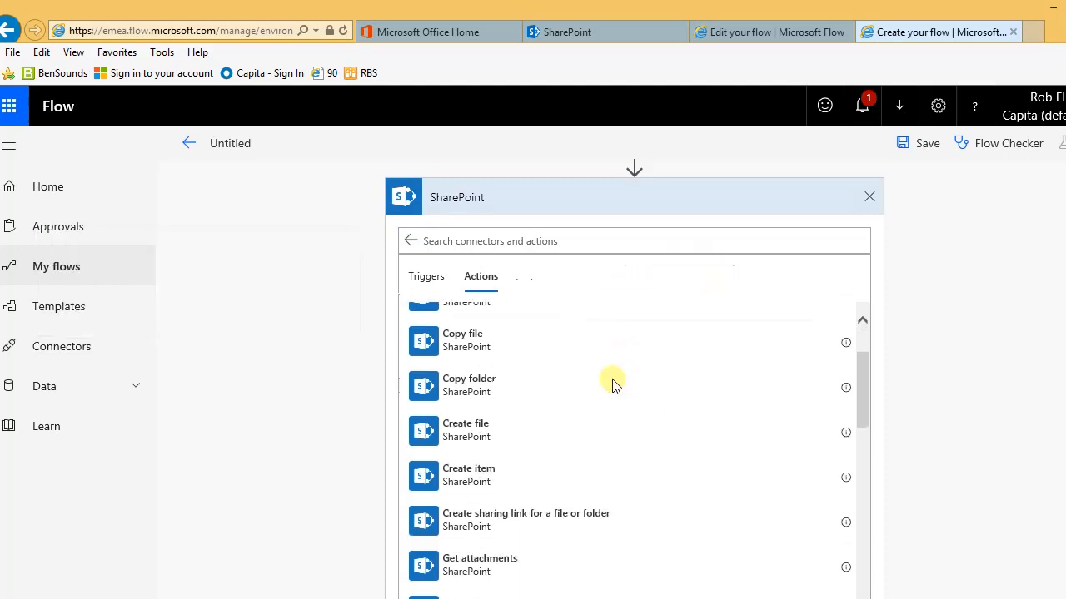
scroll(612, 385, "down", 3)
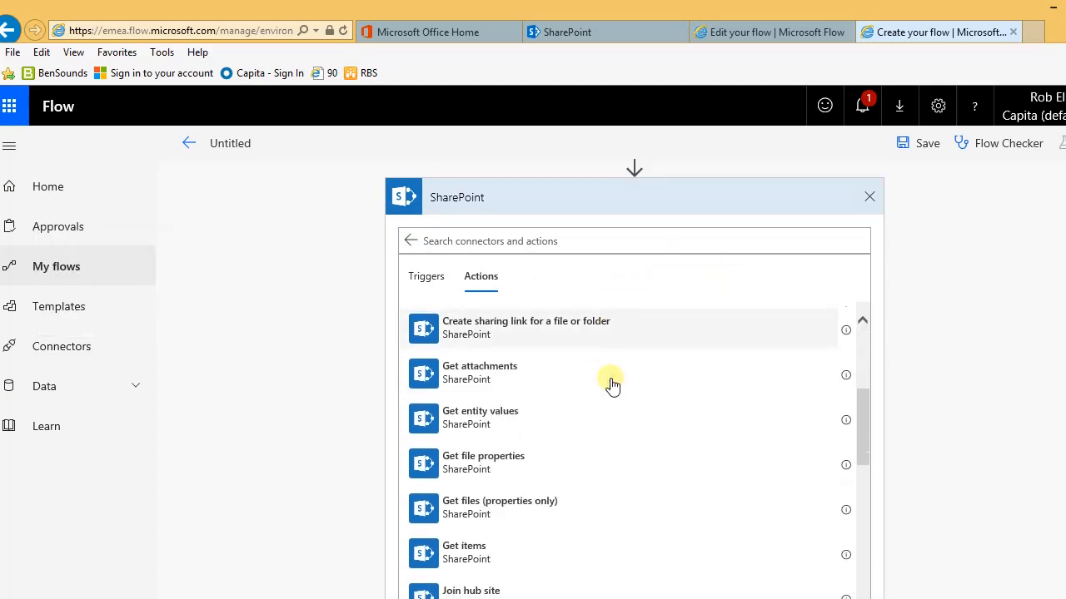
scroll(612, 385, "down", 1)
left_click(466, 491)
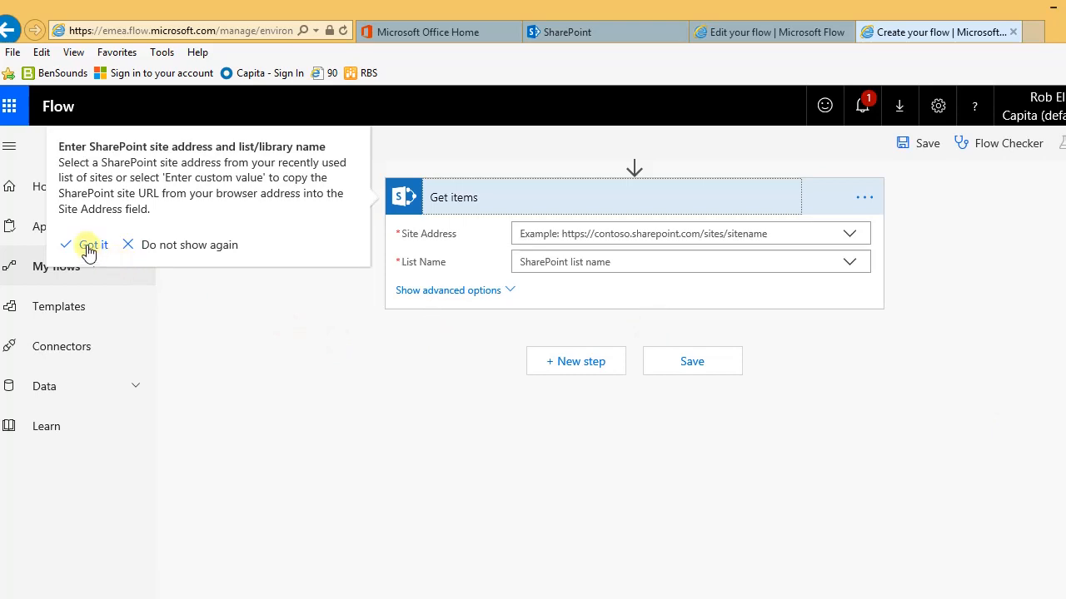
left_click(167, 247)
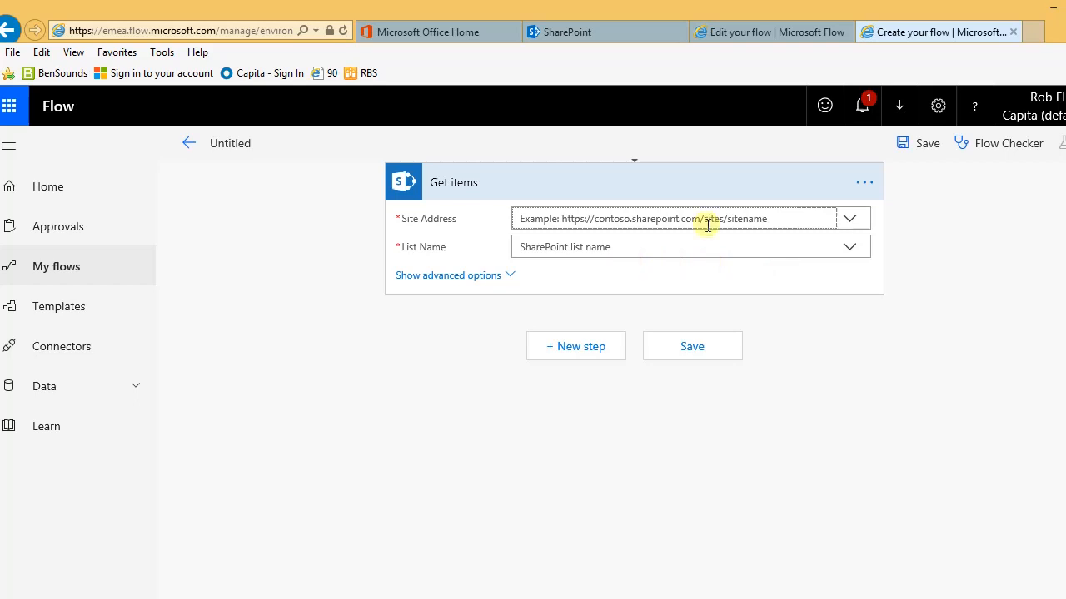
Step: Point Get items at the PowerApps Solutions site with the custom list name 'Policies'
left_click(850, 219)
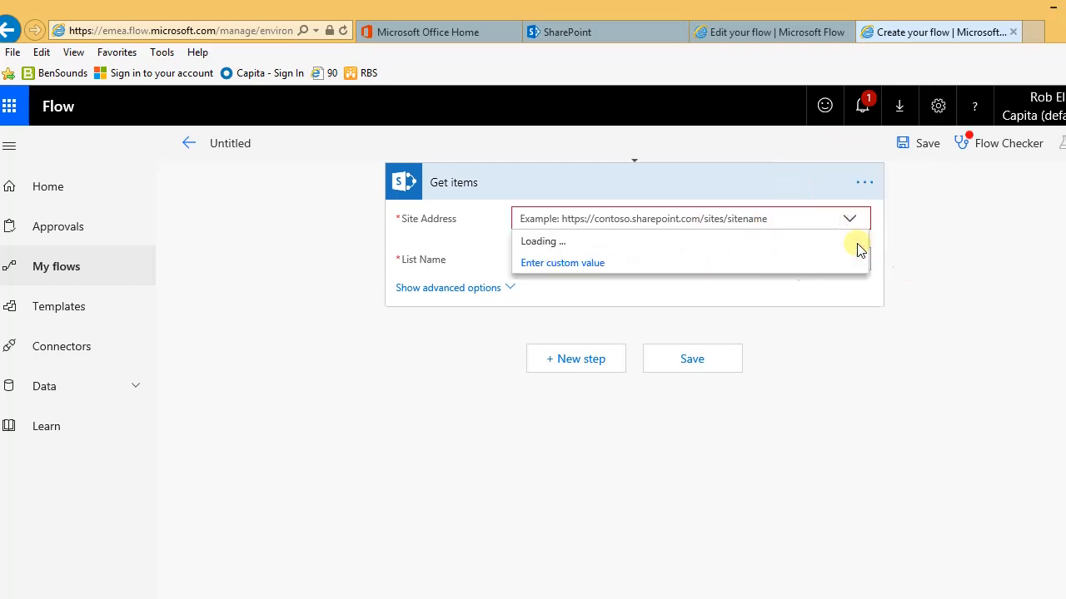
left_click_drag(859, 277, 866, 342)
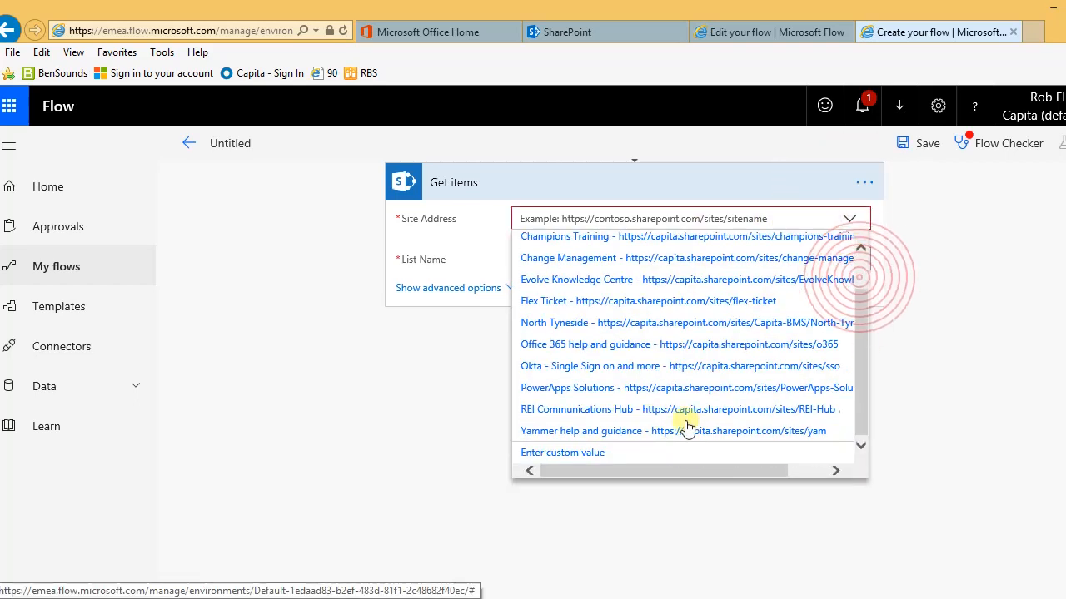
left_click(577, 389)
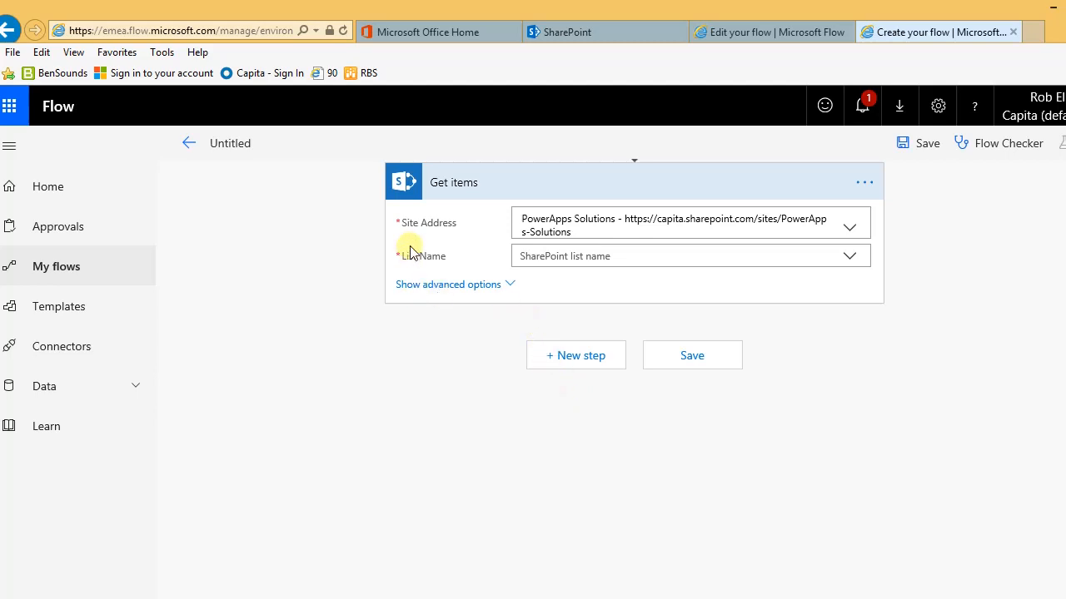
left_click(847, 257)
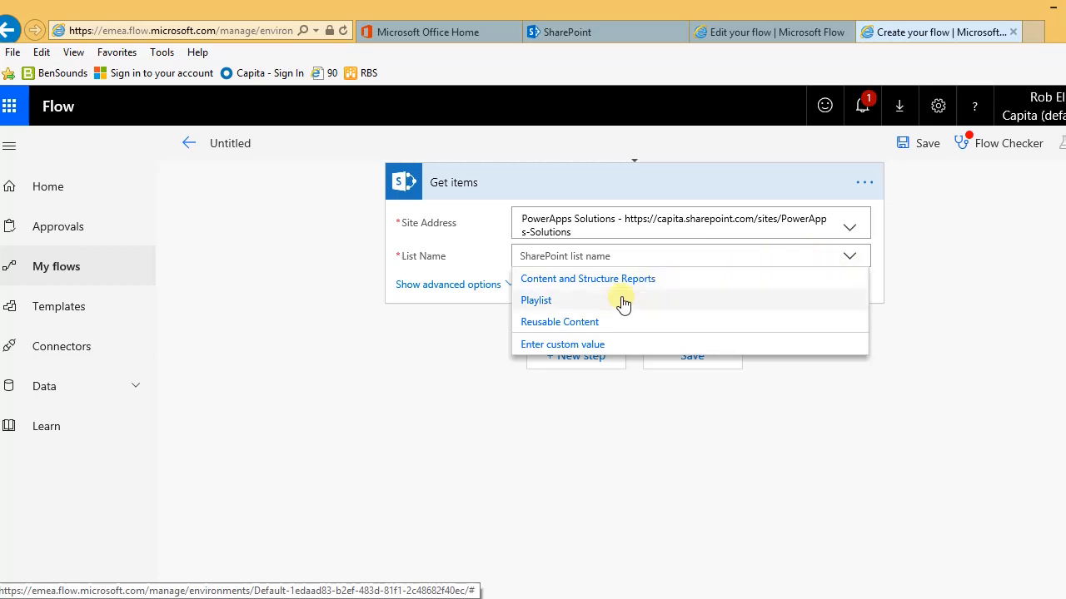
left_click(569, 345)
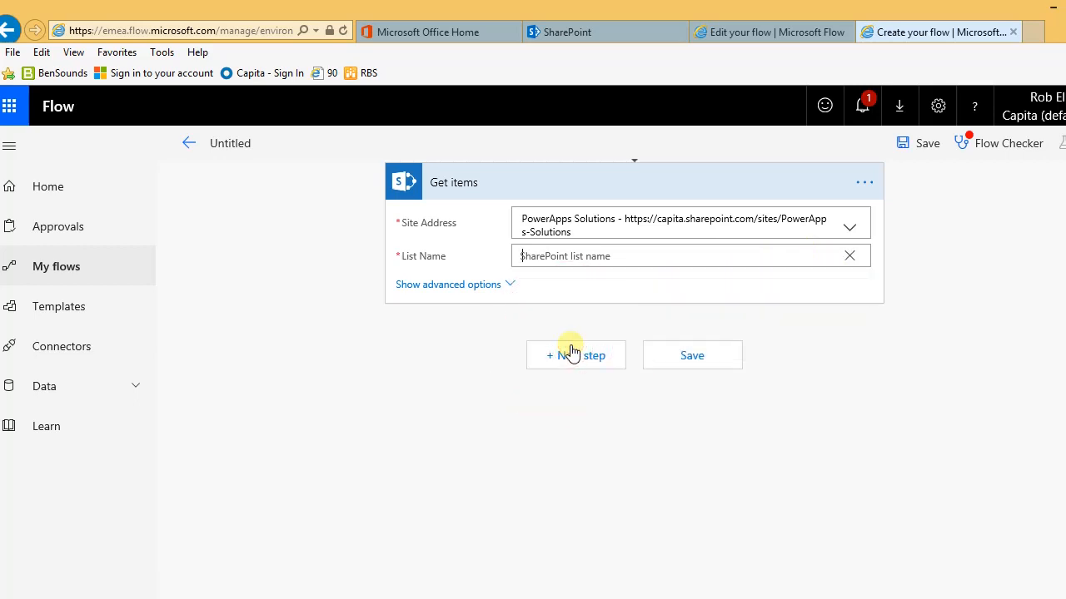
type("Policies")
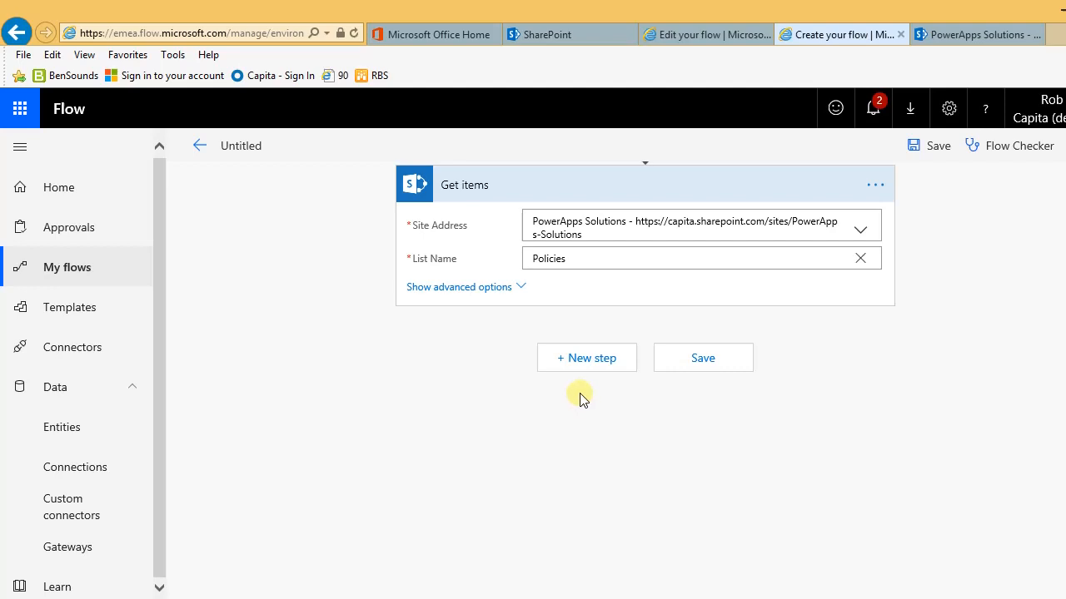
Step: Add an Apply to each loop over the Get items 'value' output, ready for an inner action
left_click(585, 362)
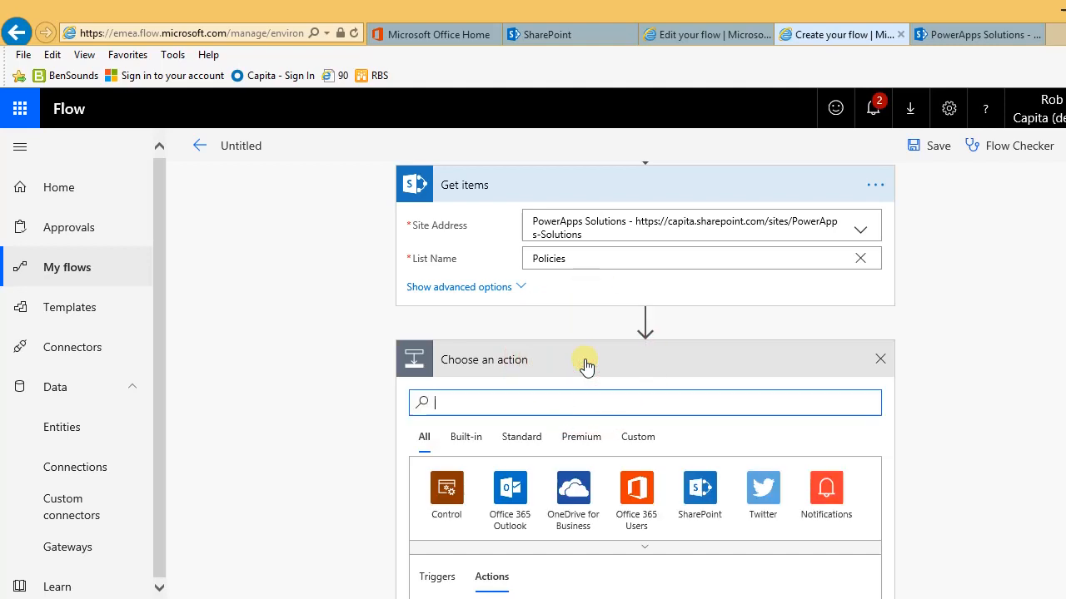
left_click(563, 403)
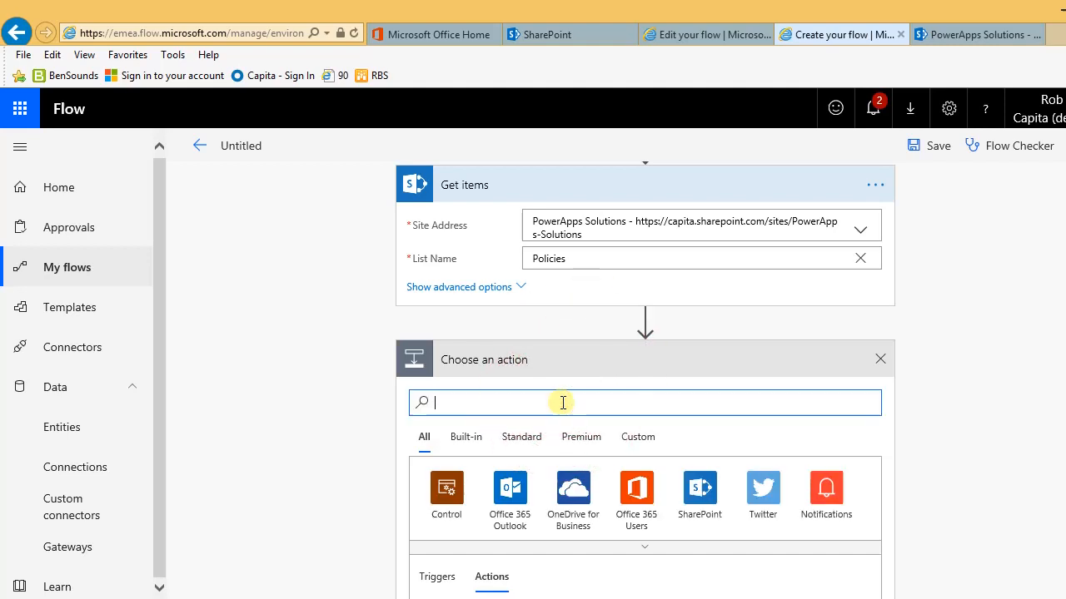
type("app")
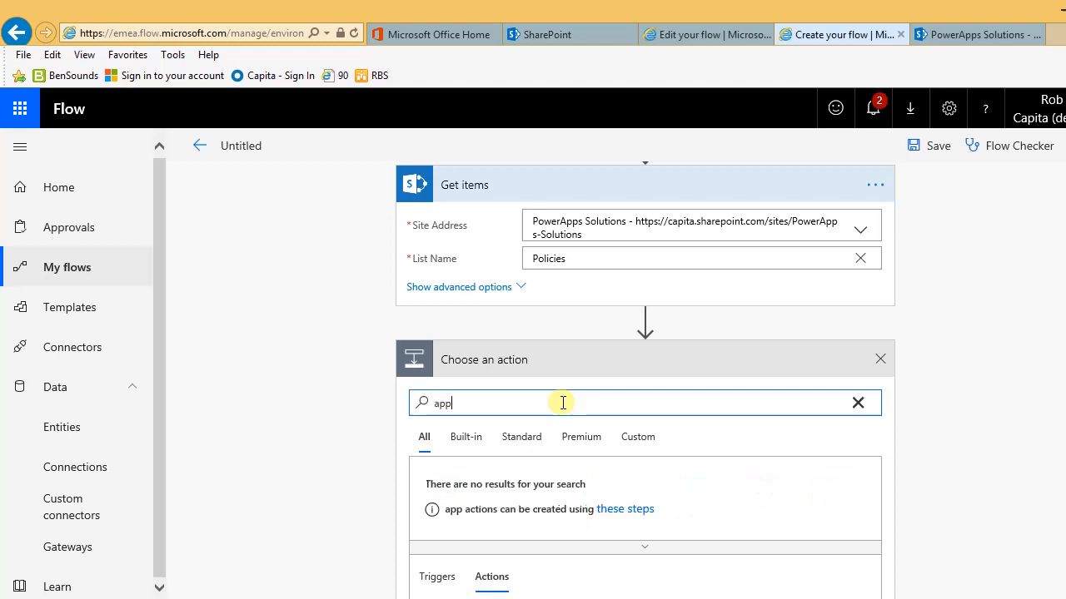
type("ly to each")
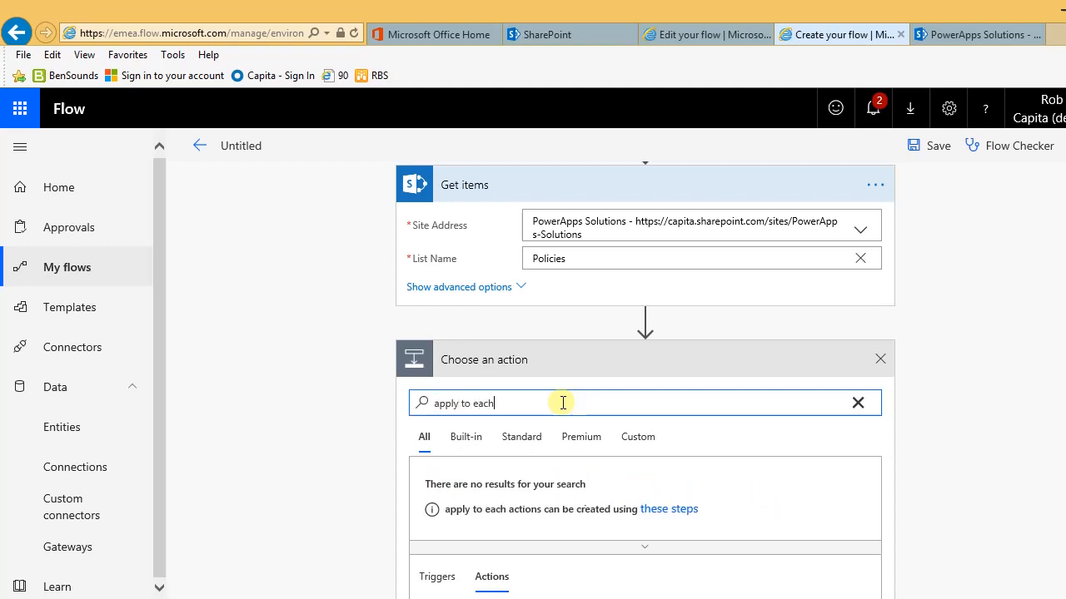
scroll(571, 399, "down", 2)
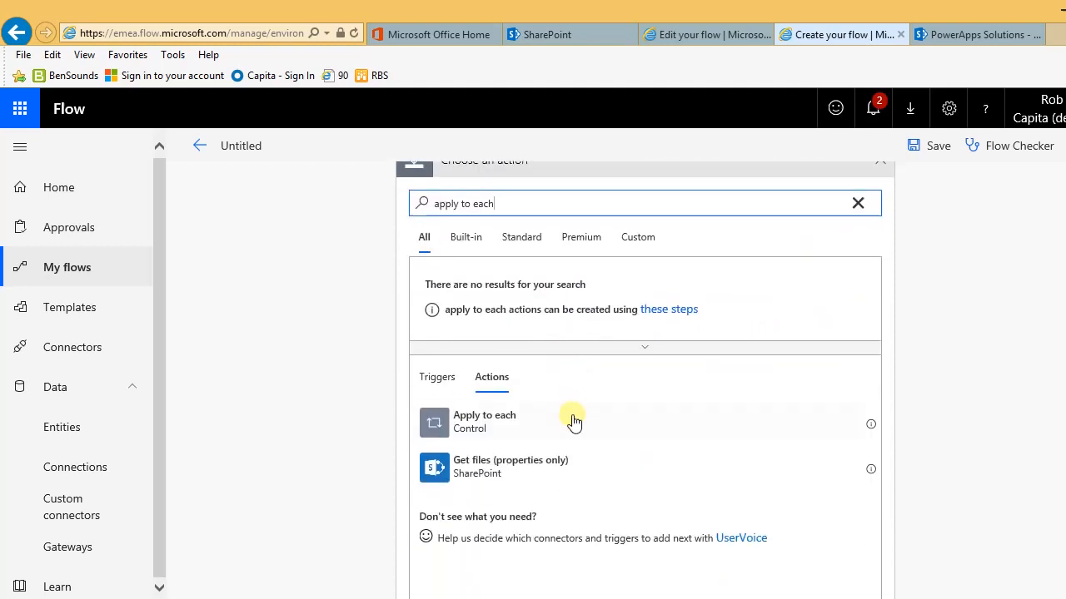
left_click(487, 422)
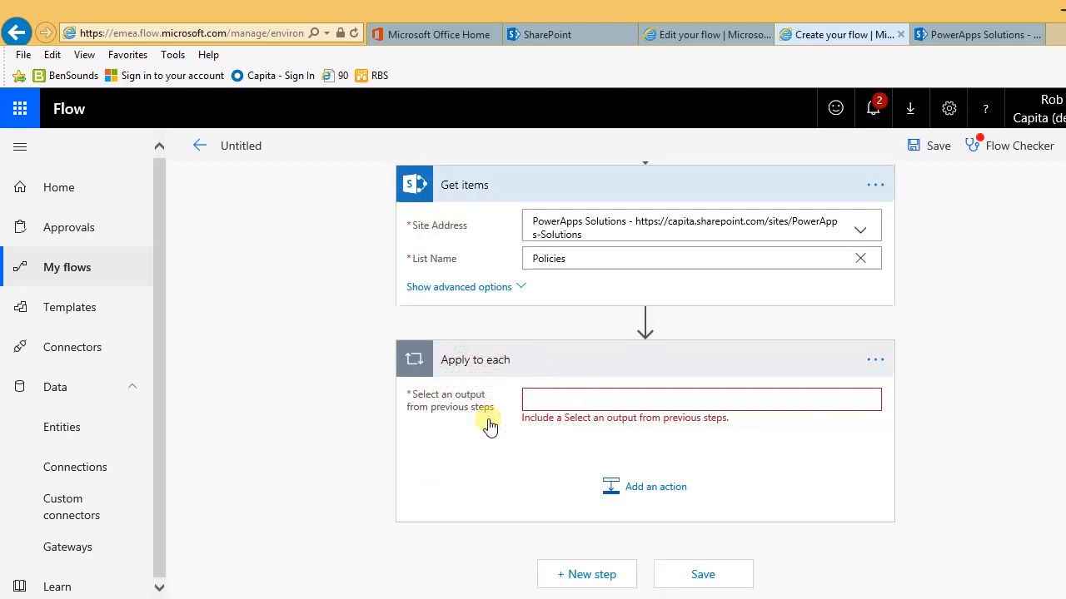
left_click(557, 397)
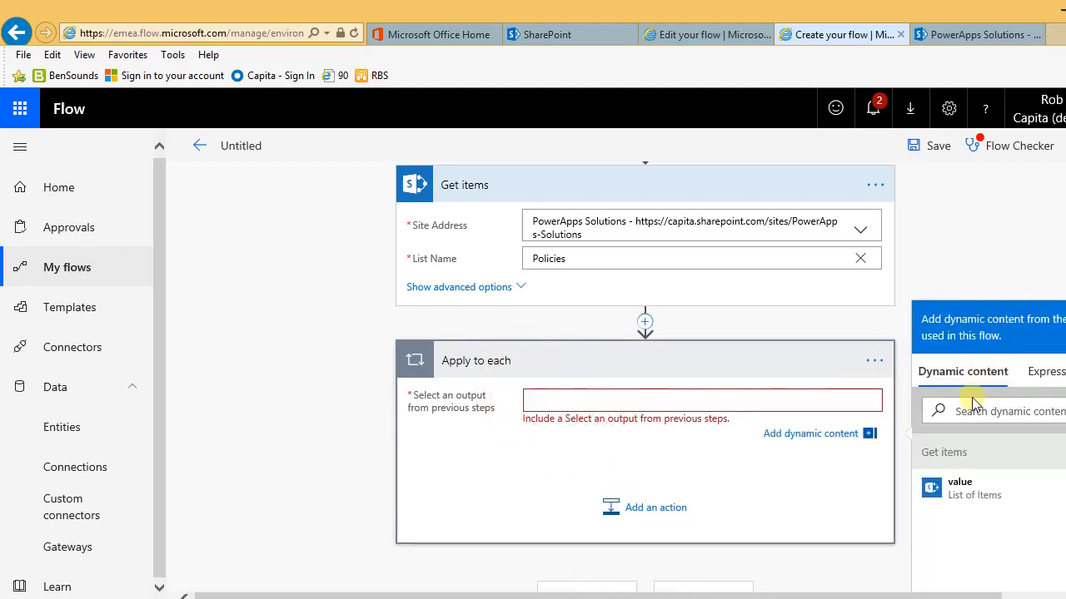
left_click(962, 489)
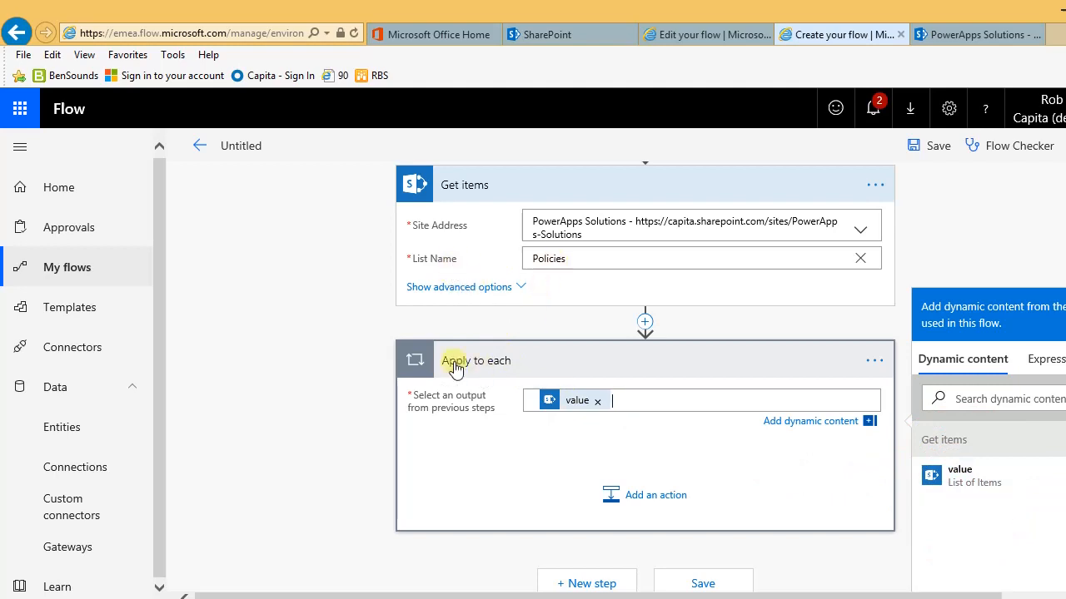
left_click(641, 502)
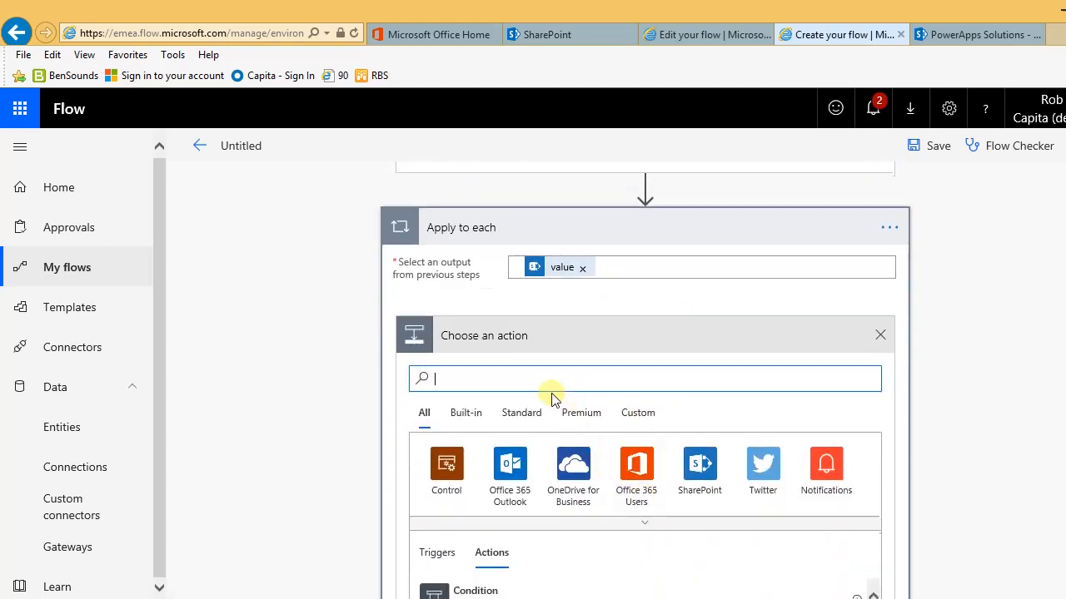
Step: Add a Condition inside the loop that tests the NextReview date
left_click(543, 378)
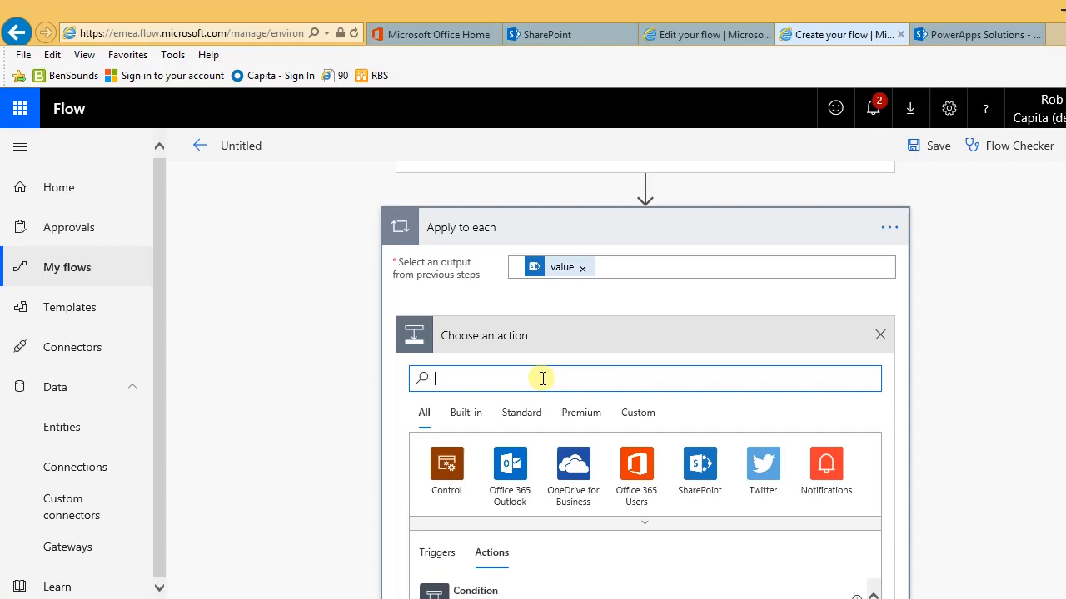
type("condition")
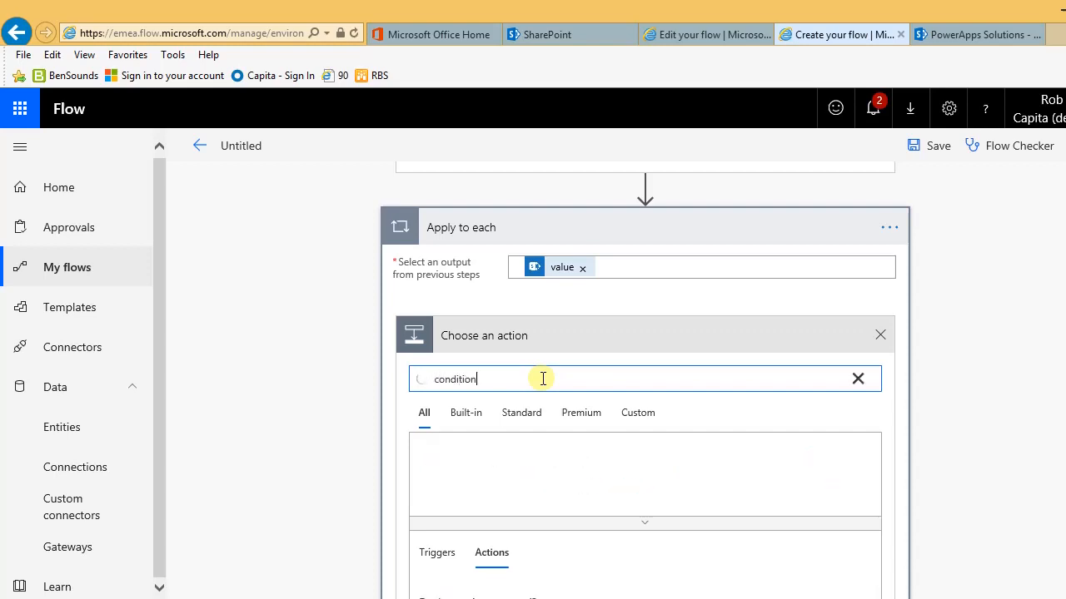
scroll(543, 378, "down", 3)
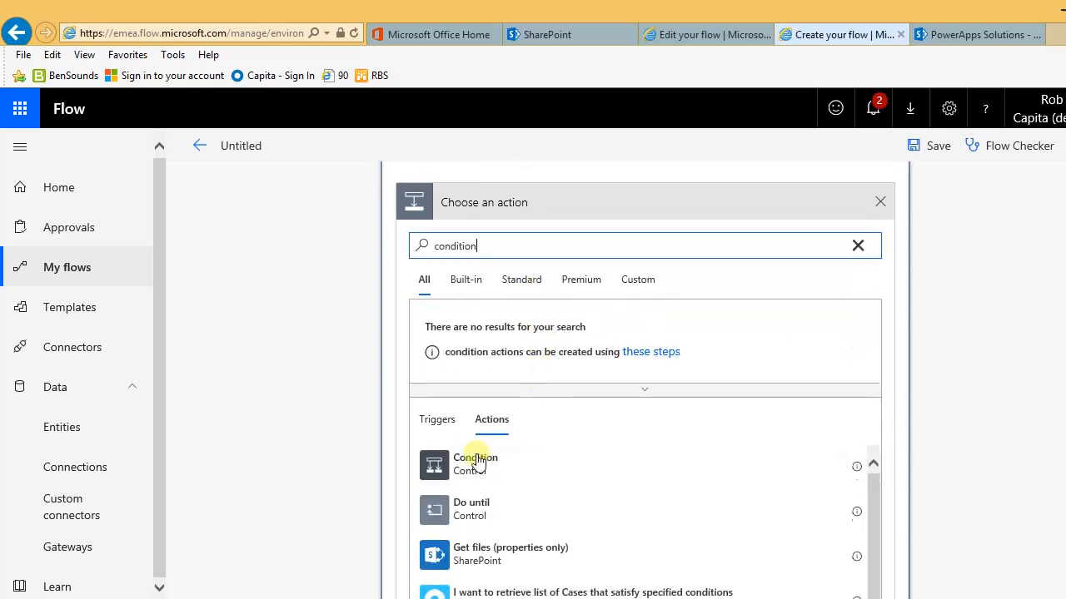
left_click(473, 468)
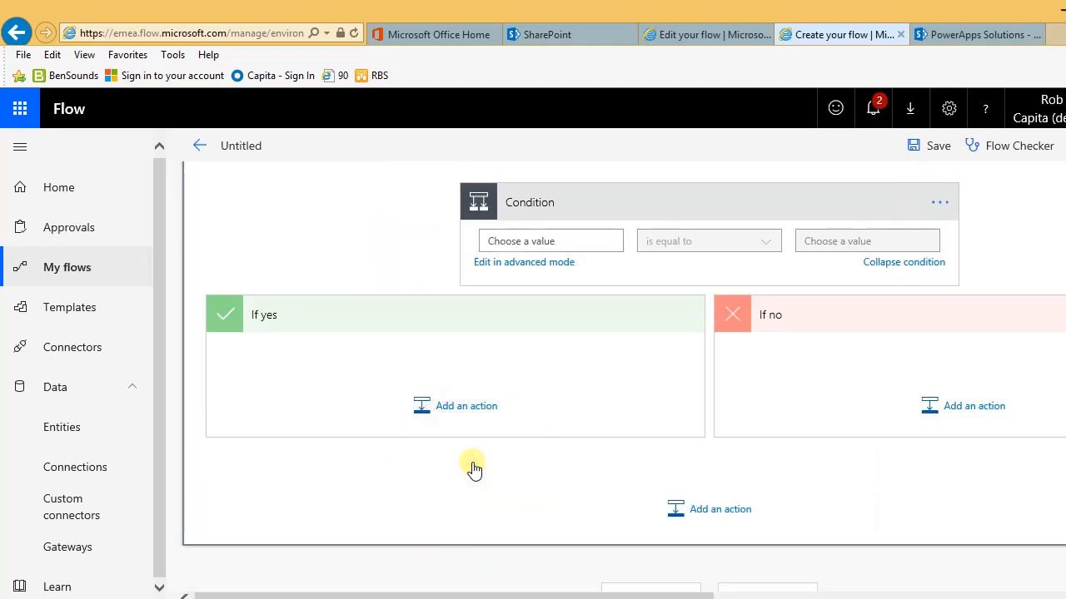
left_click(560, 250)
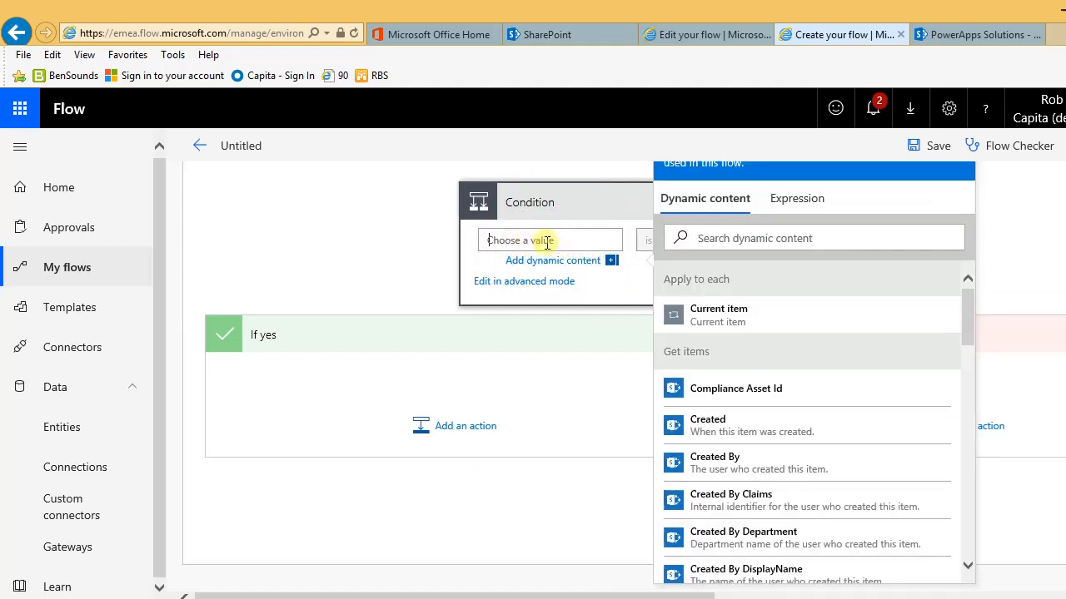
left_click(969, 330)
mouse_move(968, 329)
left_mouse_down()
mouse_move(982, 452)
mouse_move(982, 328)
left_mouse_up()
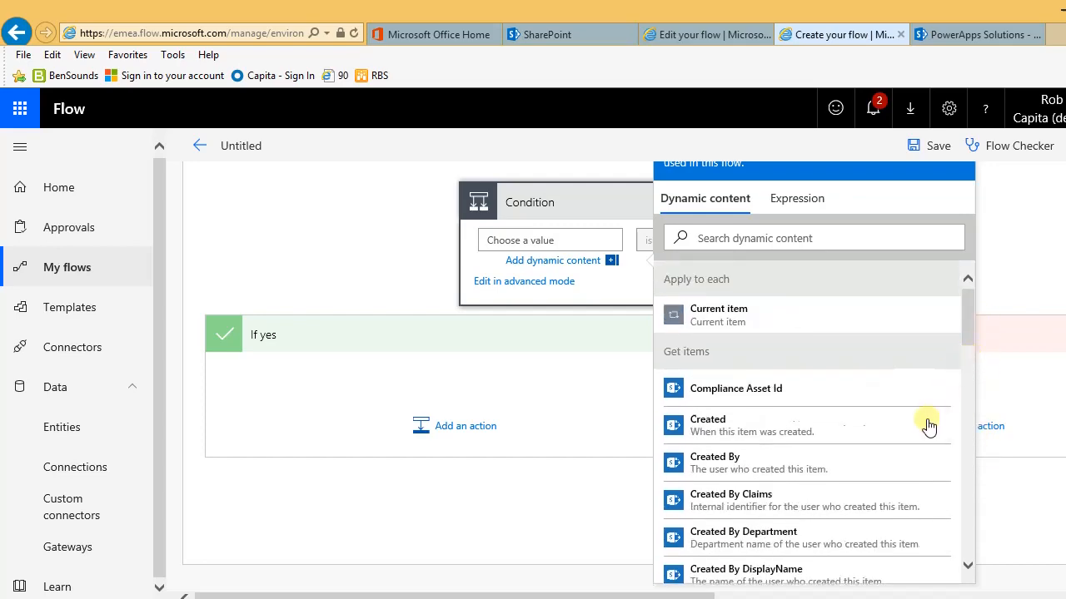
mouse_move(697, 596)
left_mouse_down()
mouse_move(754, 596)
mouse_move(718, 596)
left_mouse_up()
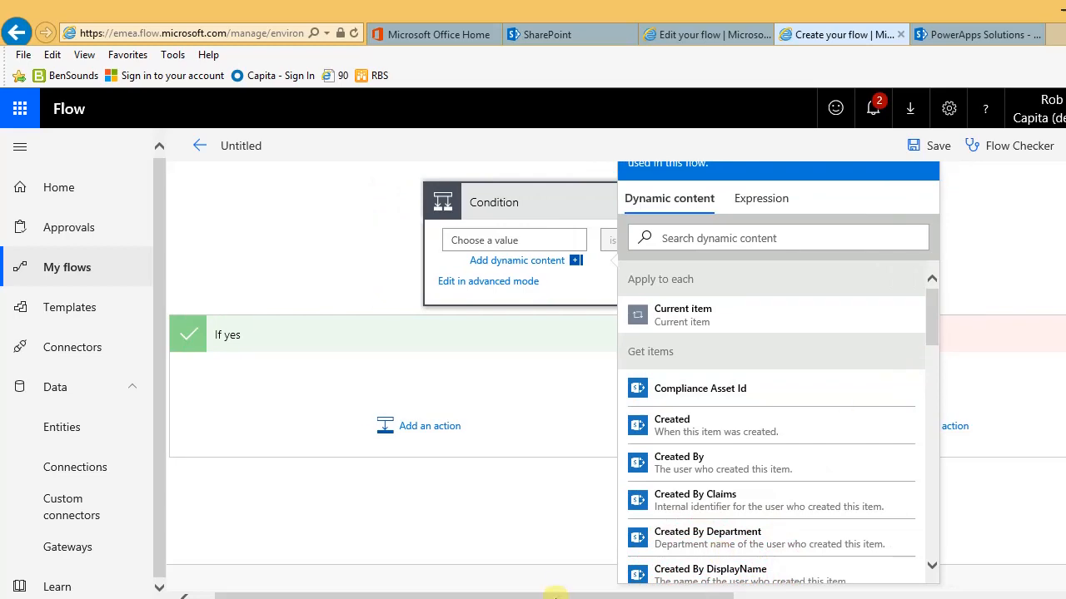
left_click_drag(560, 594, 541, 595)
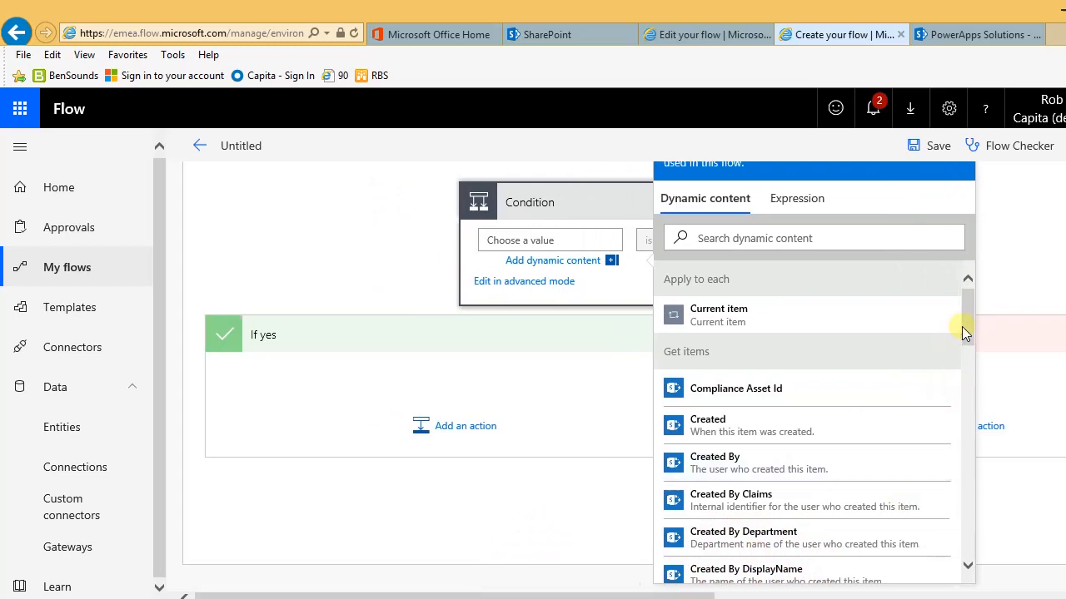
left_click_drag(967, 320, 959, 481)
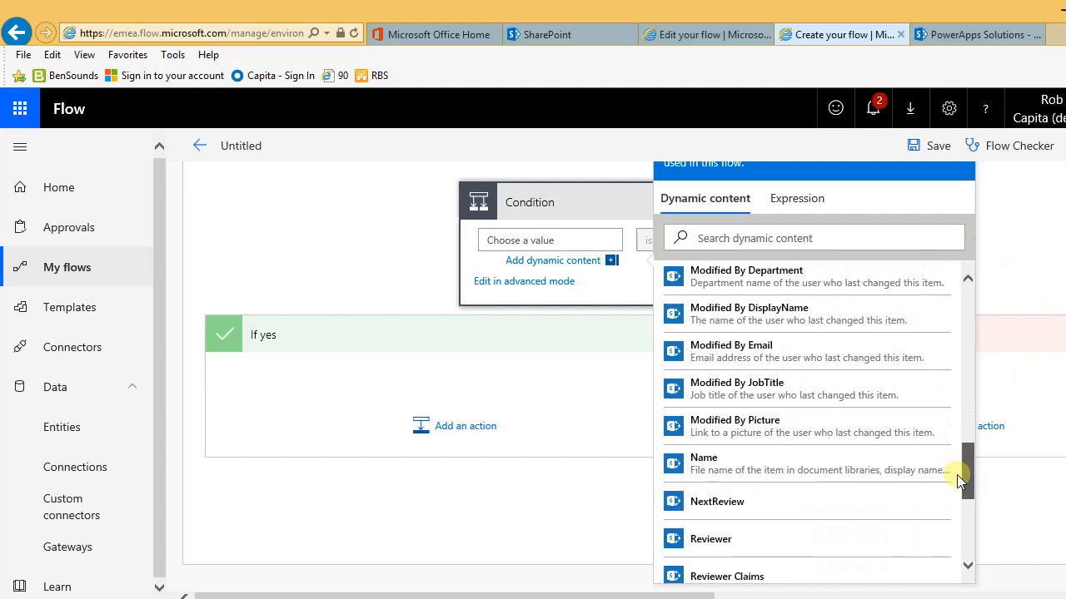
left_click(718, 507)
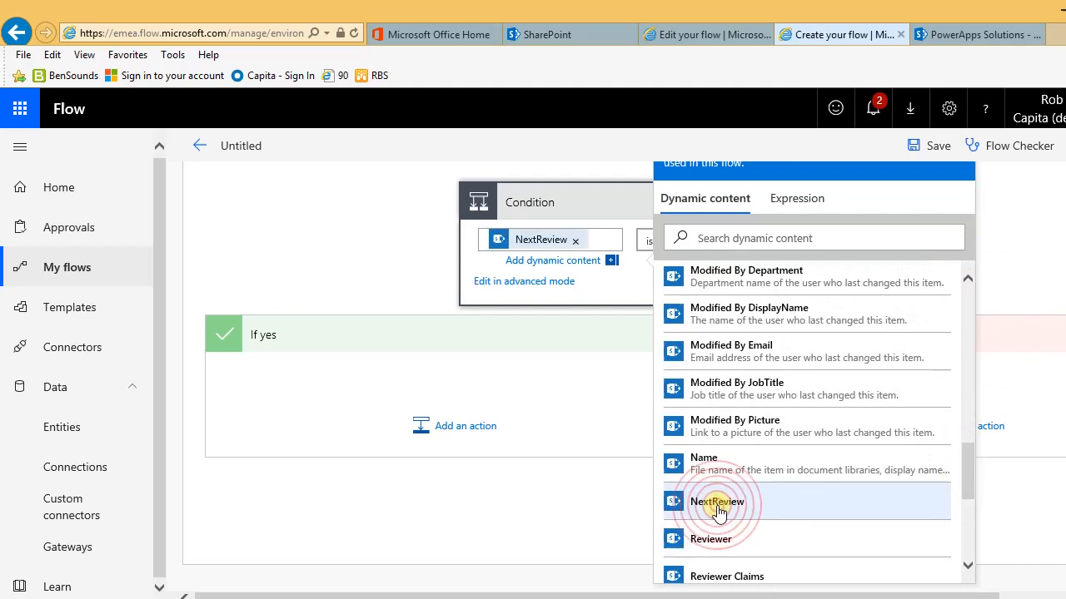
Step: Set the condition operator to 'is equal to' and begin entering utcNow() as the value
left_click(645, 245)
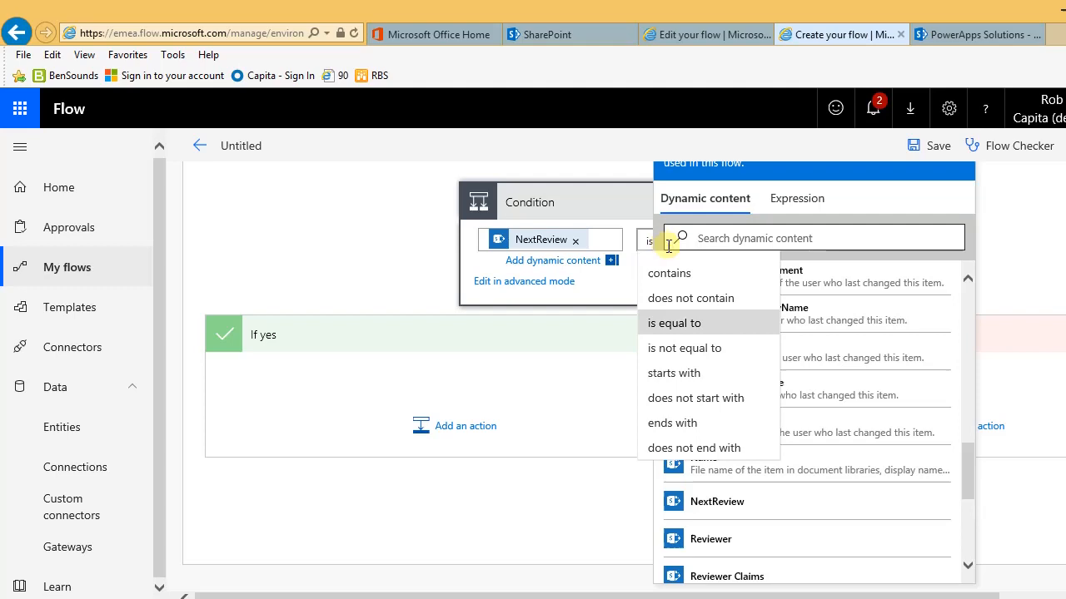
left_click(678, 329)
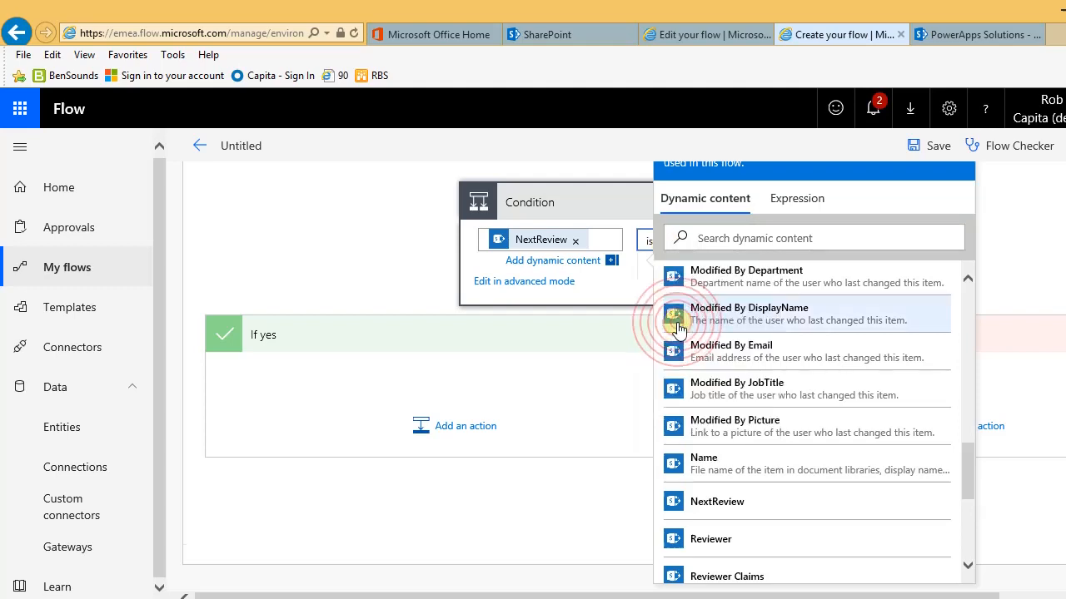
left_click(827, 240)
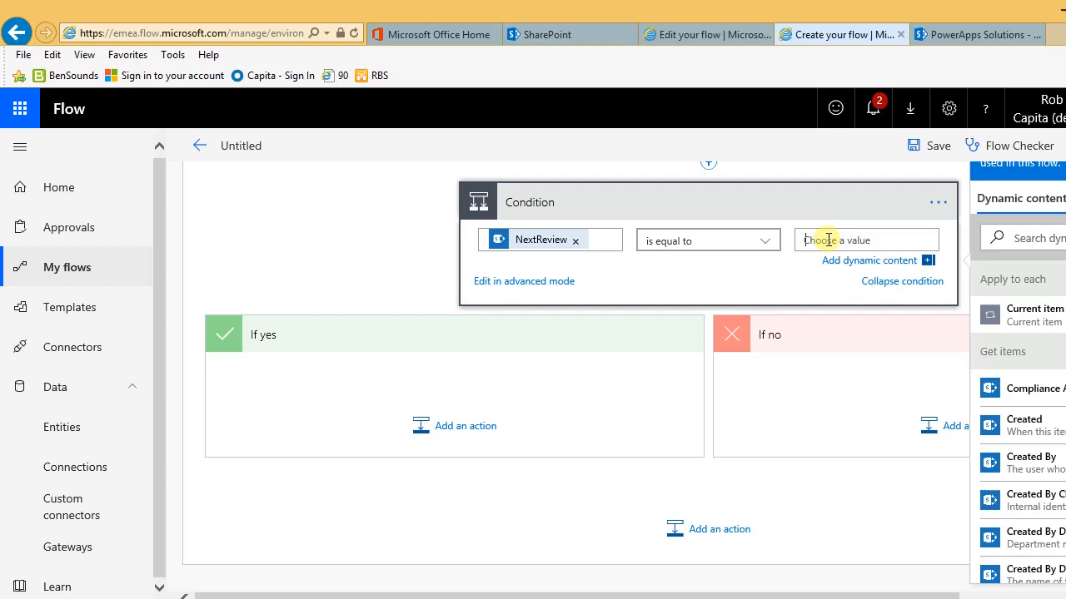
type("utcNow(")
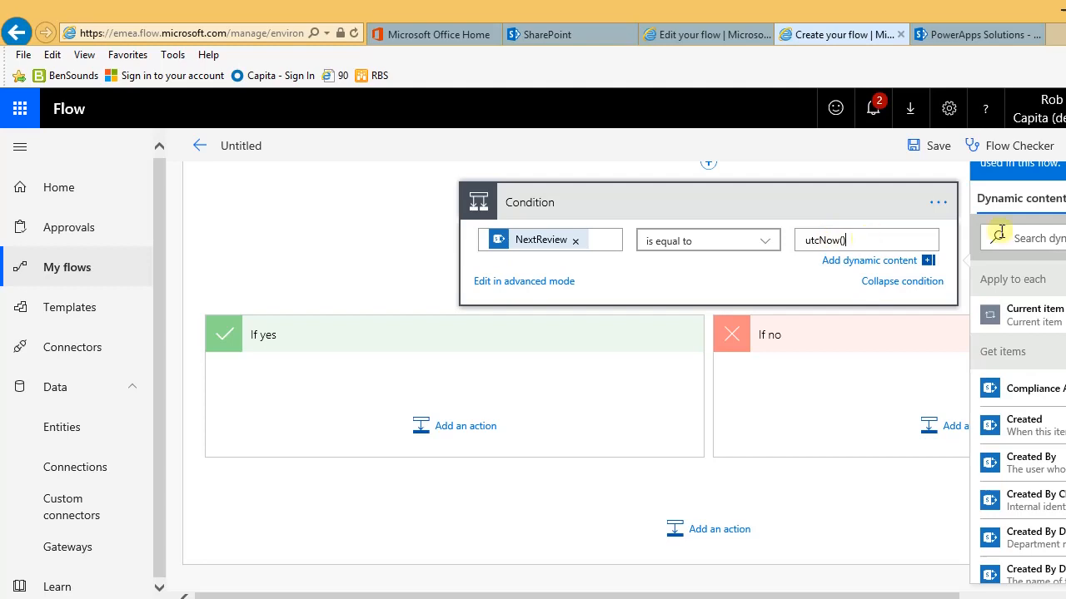
left_click(892, 590)
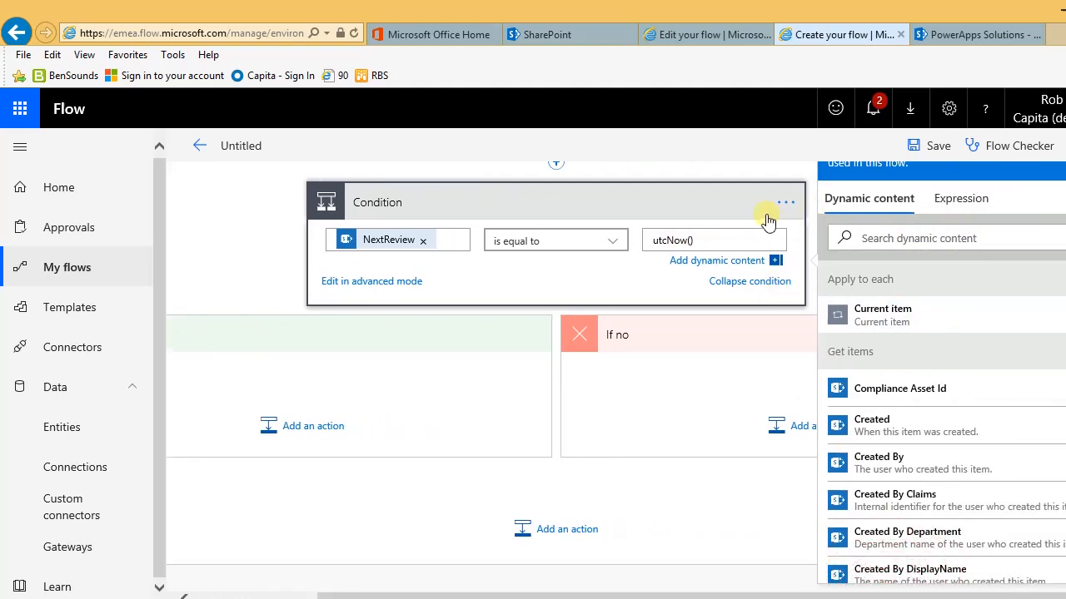
Step: Insert the utcNow() expression as the condition's compared value
left_click(967, 200)
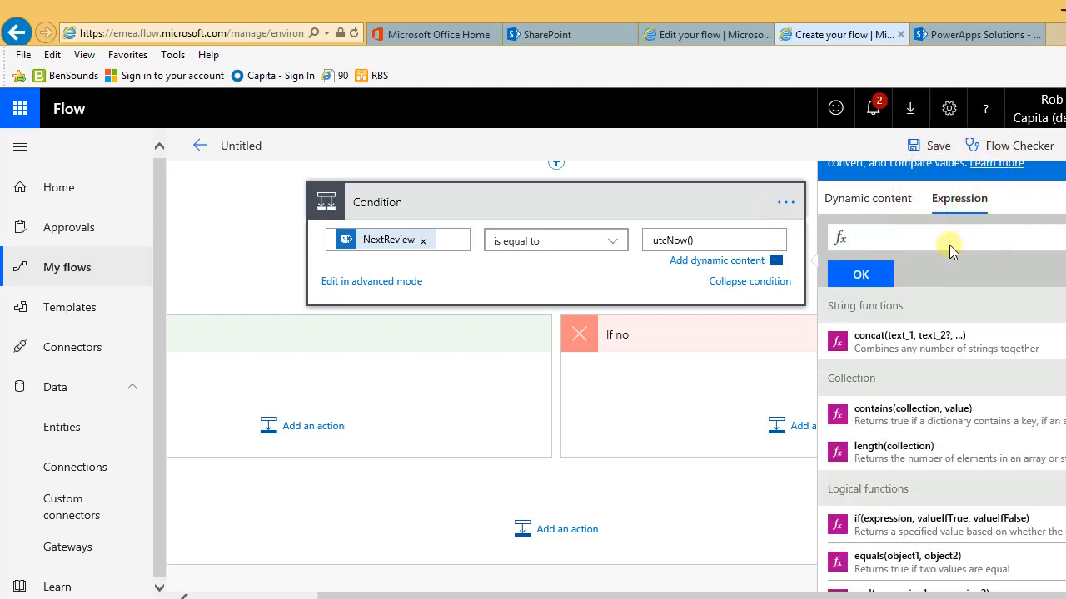
left_click(878, 240)
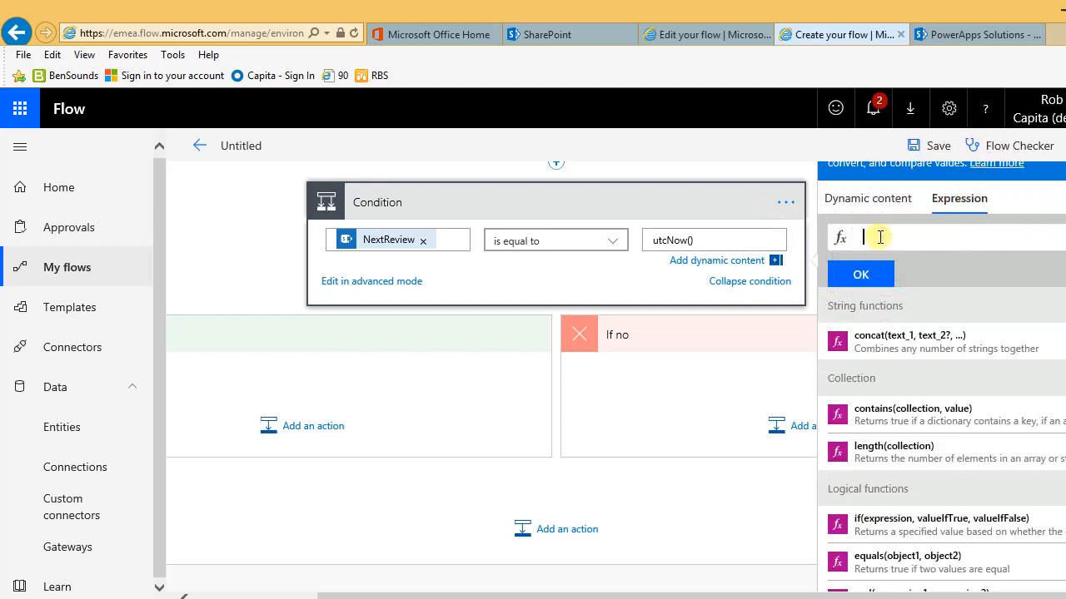
type("utcNow")
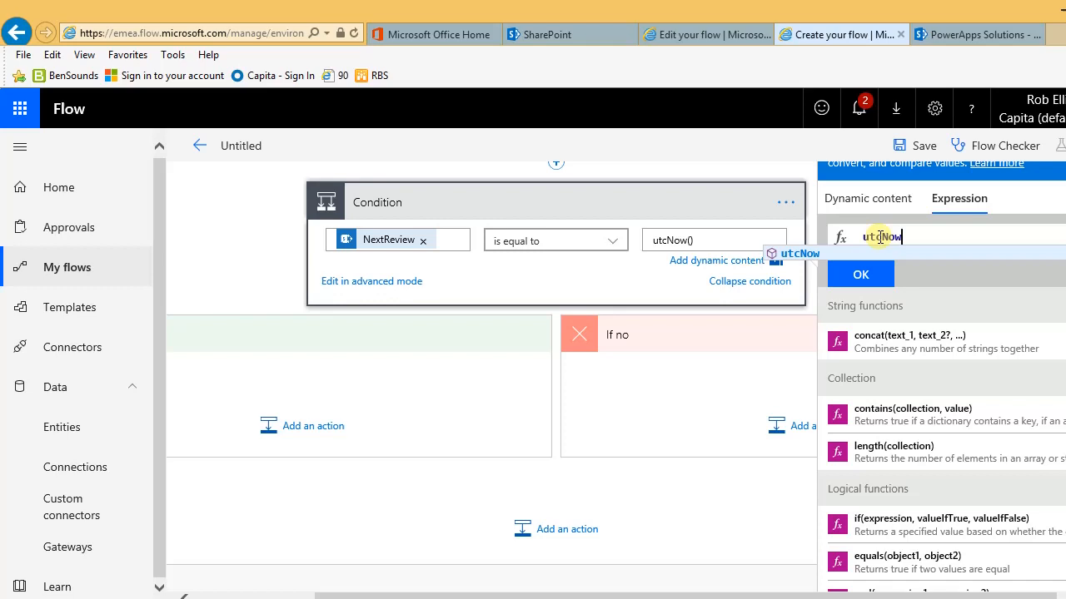
type("()")
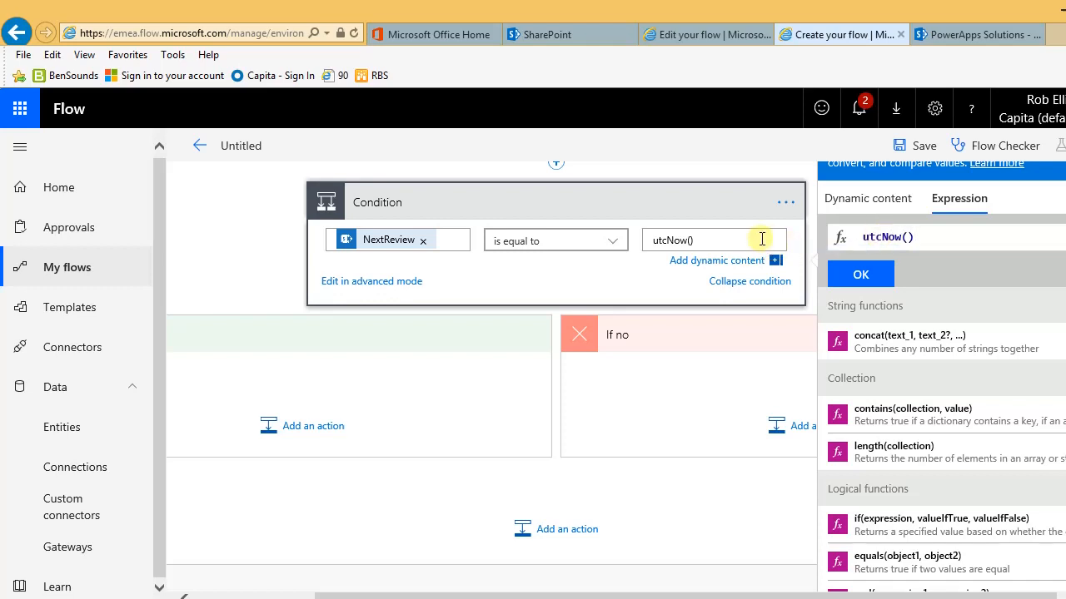
left_click(862, 276)
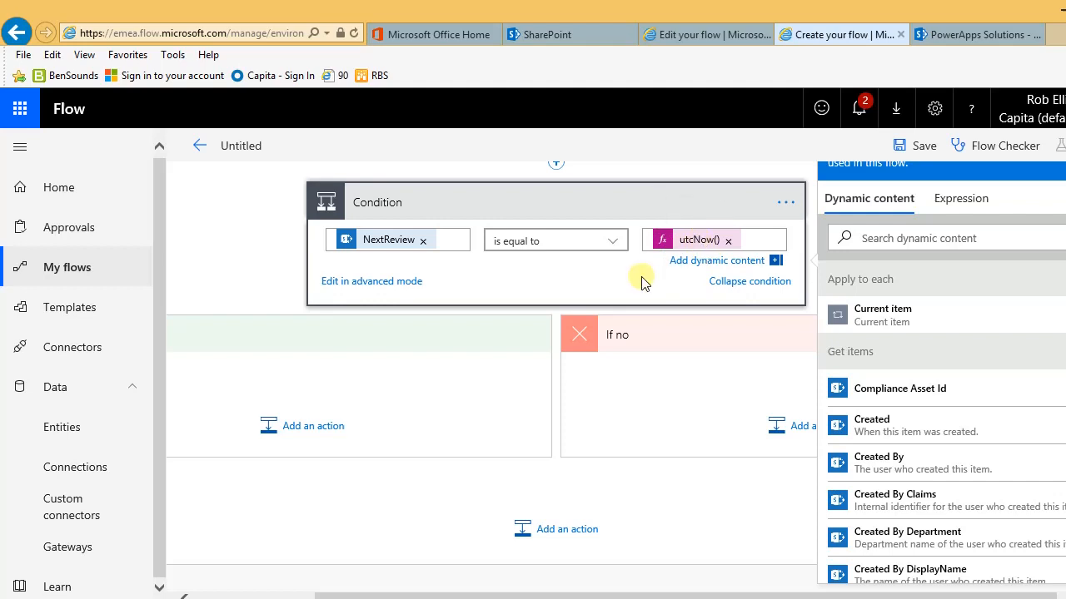
Step: Change the condition operator to 'is less than or equal to'
left_click(612, 243)
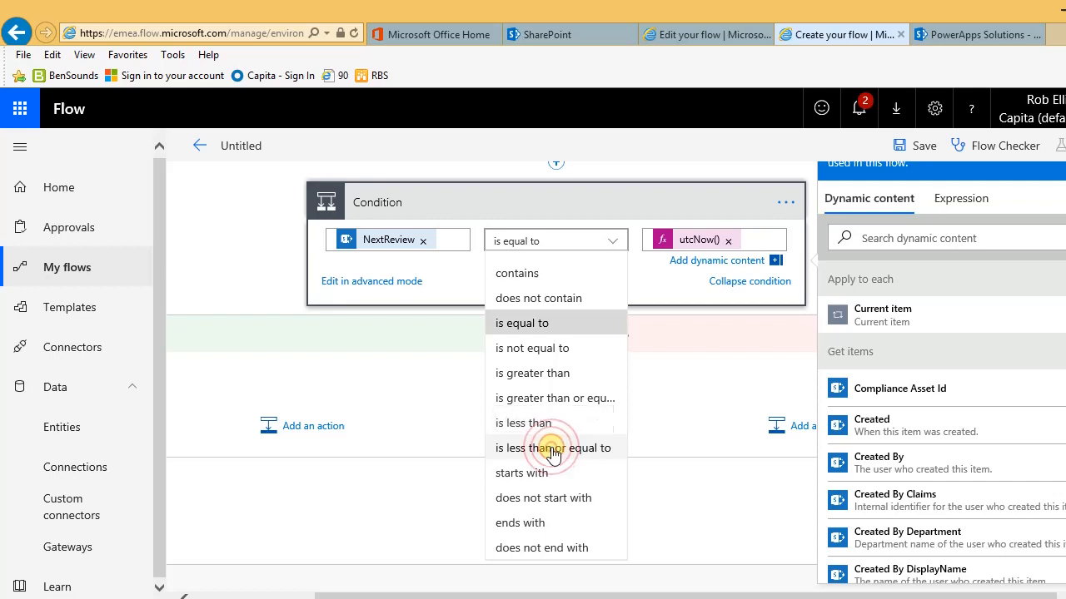
left_click(553, 454)
scroll(488, 353, "up", 3)
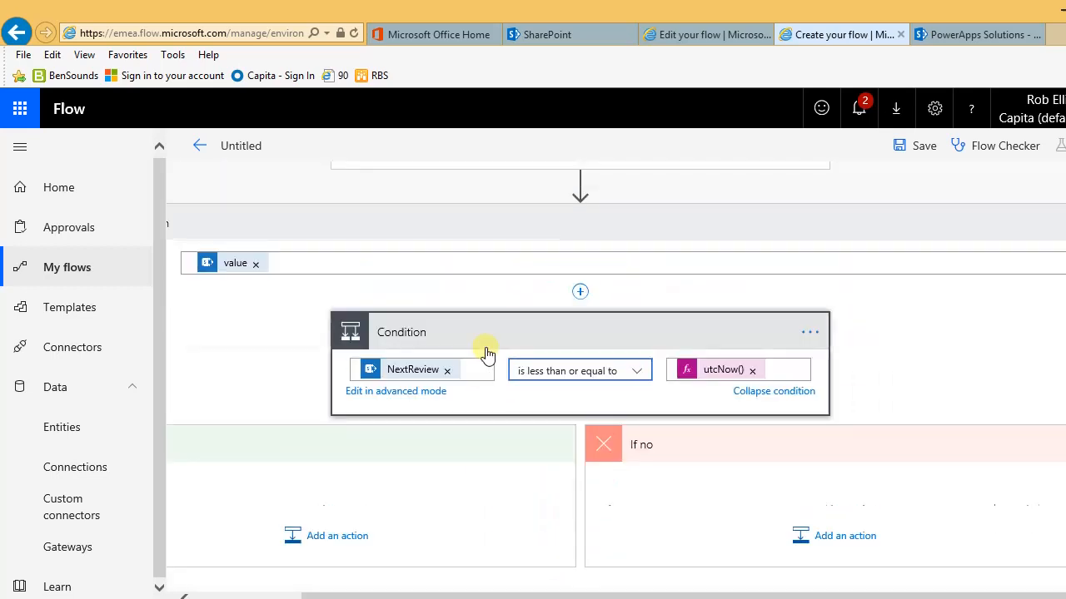
key("Tab")
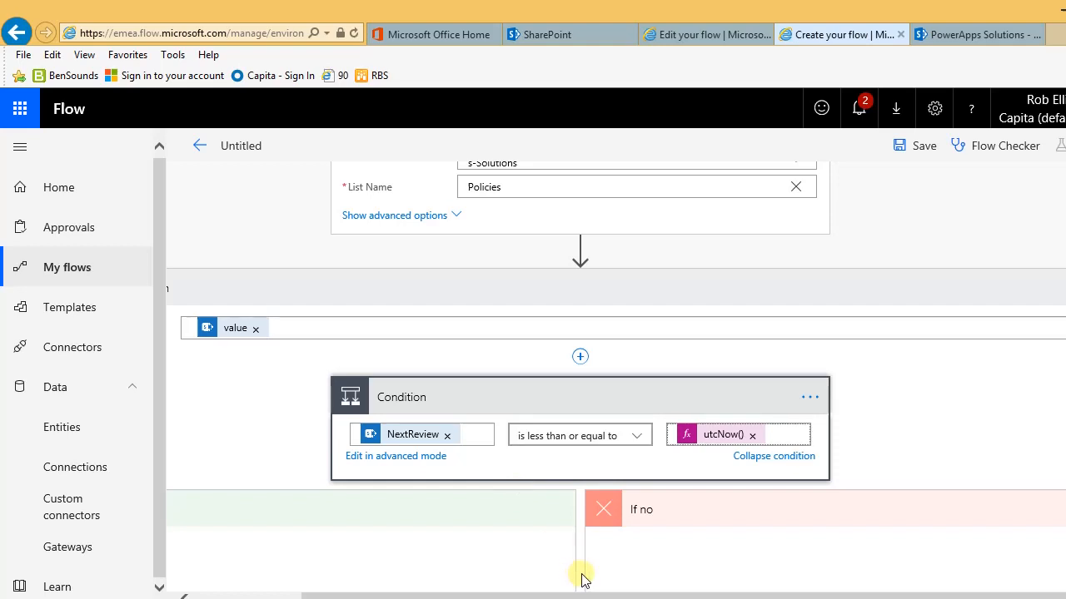
key("Tab")
left_click_drag(591, 596, 497, 594)
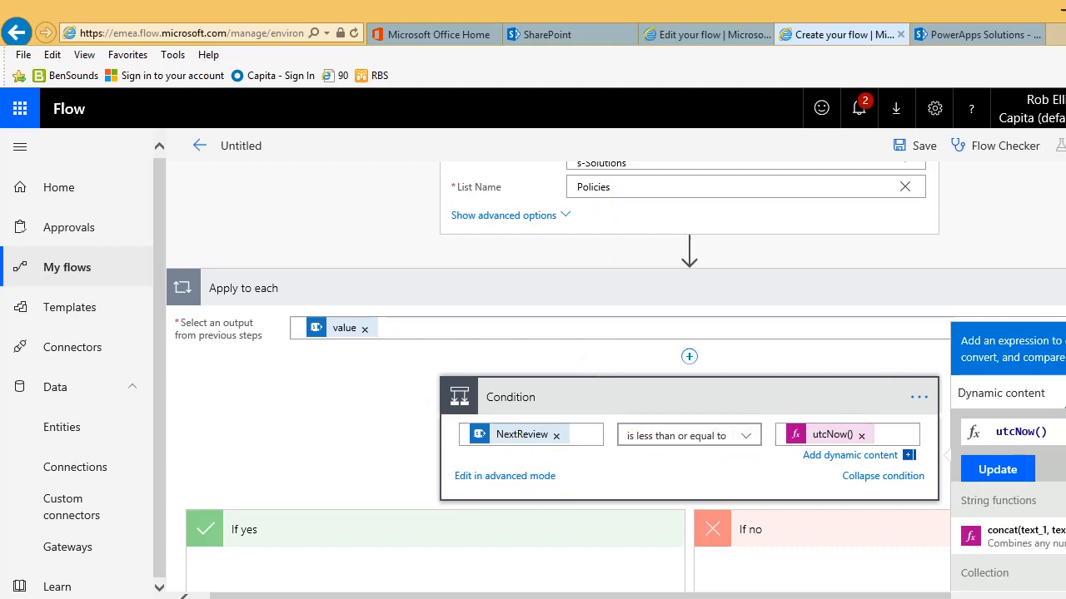
scroll(751, 366, "down", 3)
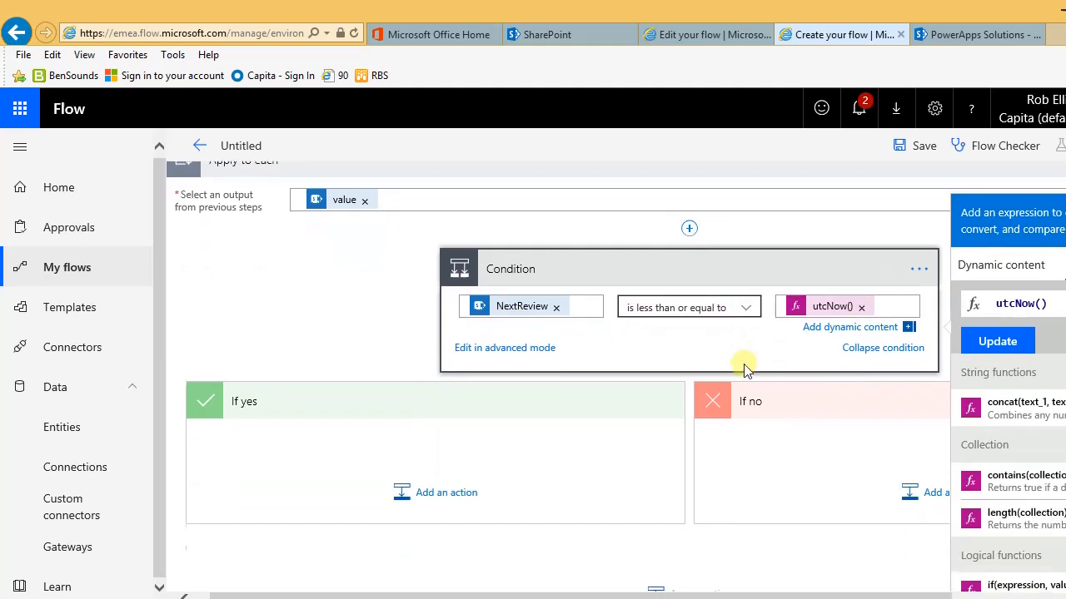
scroll(744, 369, "down", 3)
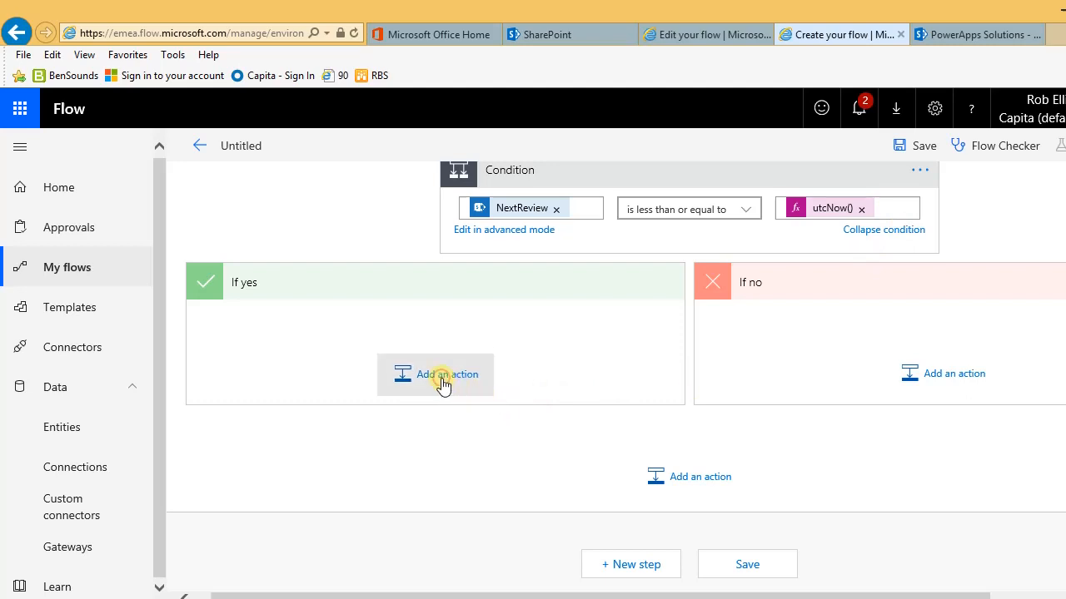
Step: Add the Office 365 Outlook 'Send an email (V2)' action under If yes
left_click(446, 382)
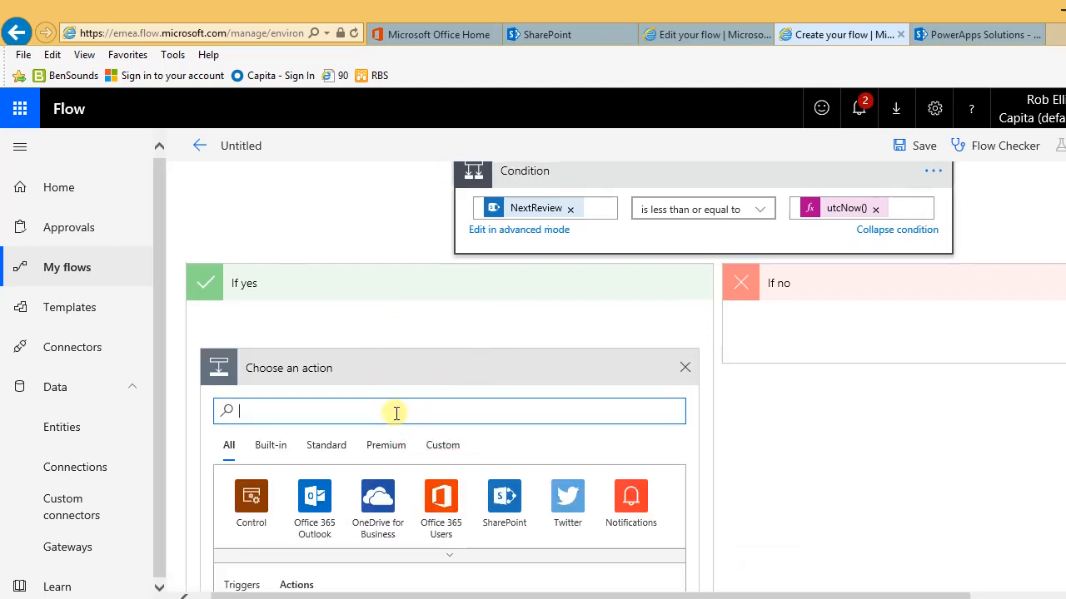
left_click(396, 411)
type("send an email")
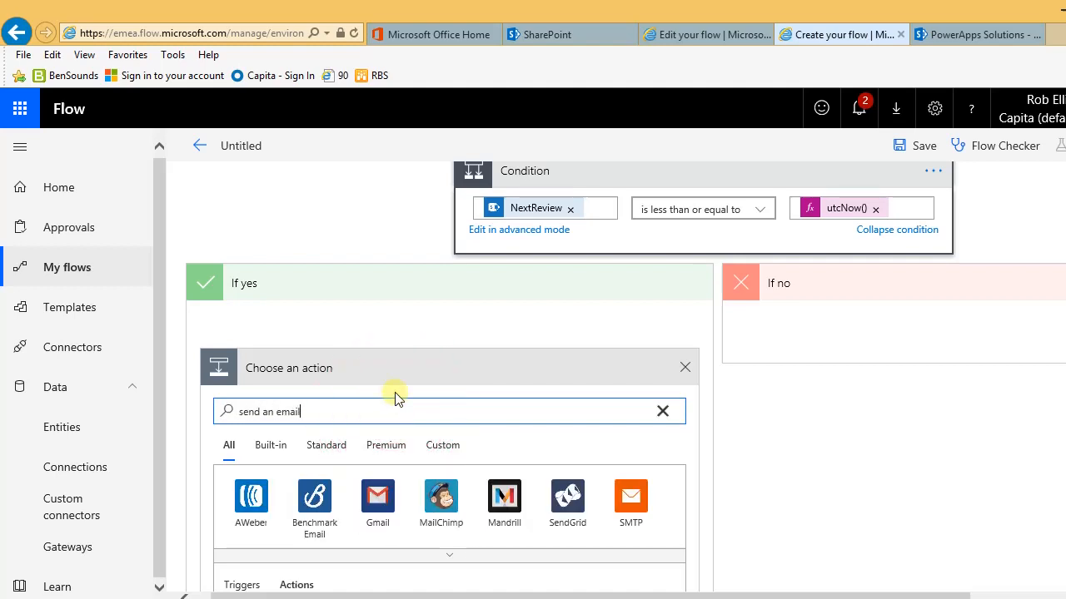
scroll(395, 397, "down", 5)
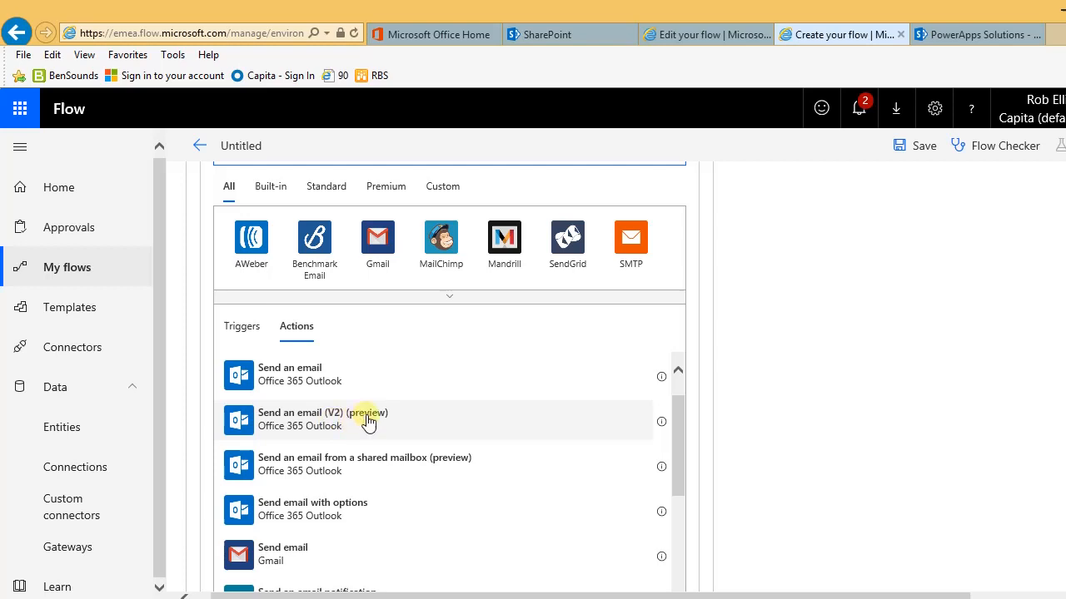
left_click(322, 430)
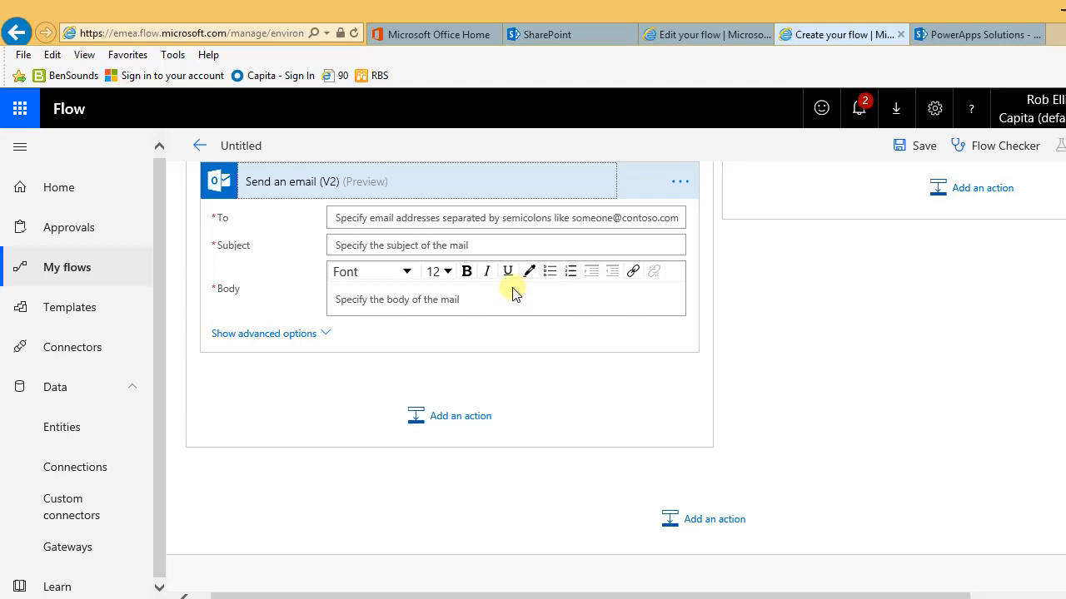
Step: Send the email to the item's Reviewer Email and start the subject 'You have a document to review'
left_click(509, 218)
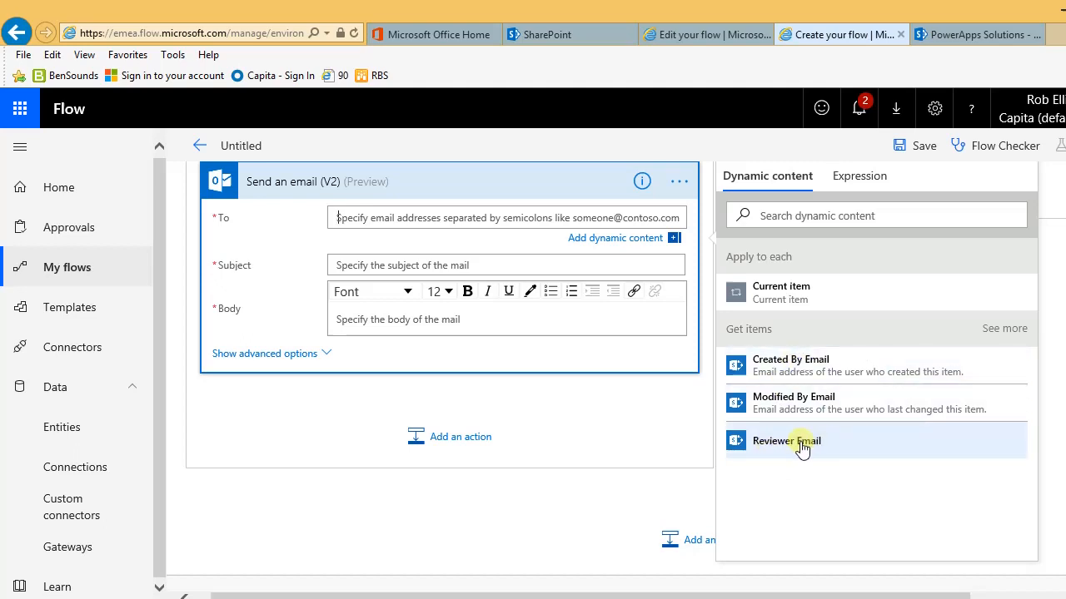
left_click(969, 34)
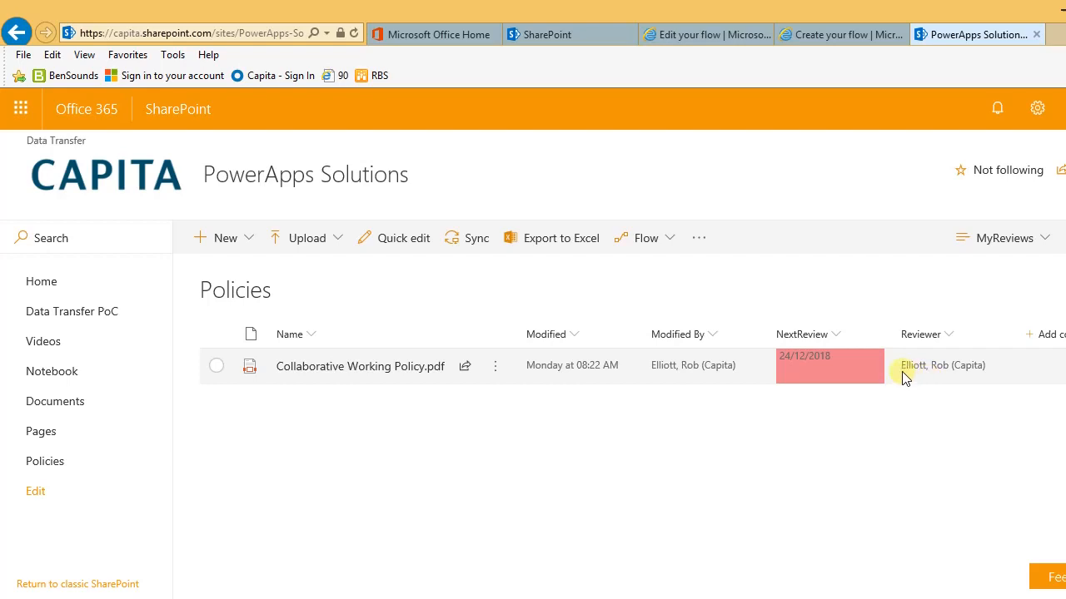
left_click(822, 37)
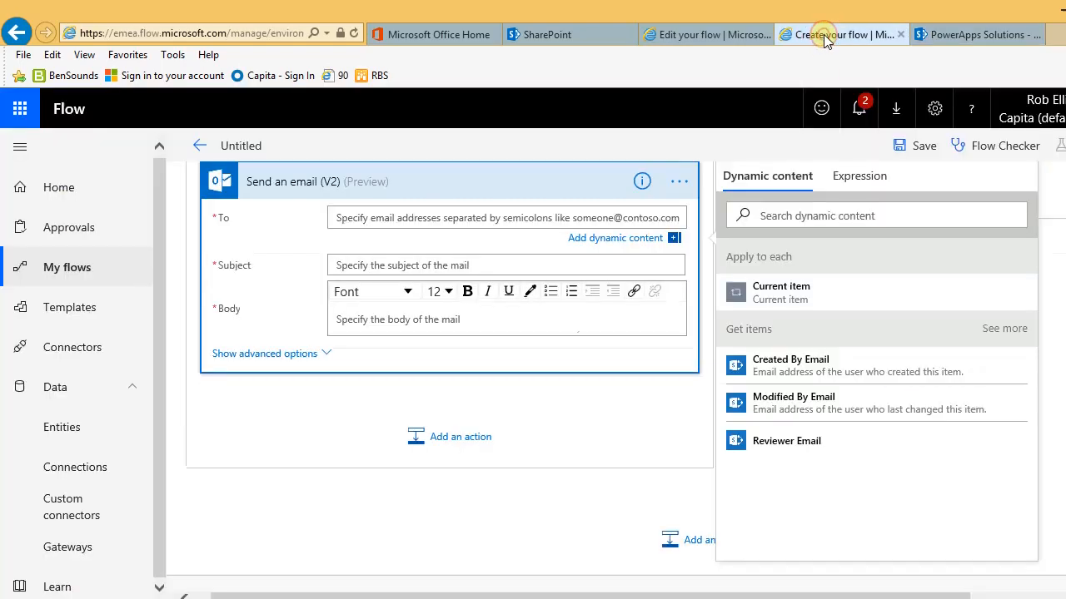
left_click(785, 445)
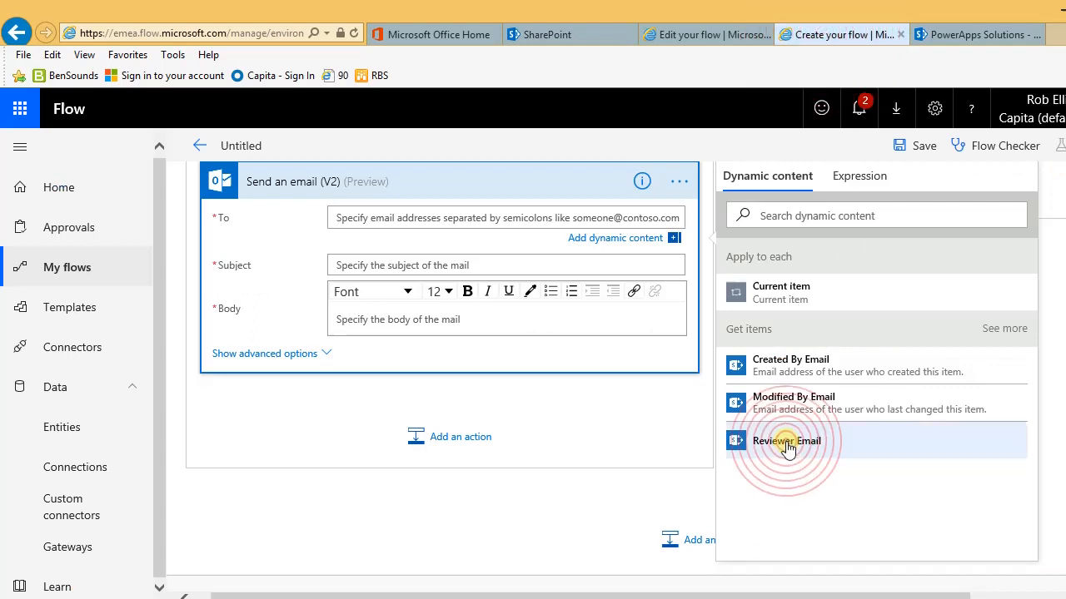
left_click(384, 265)
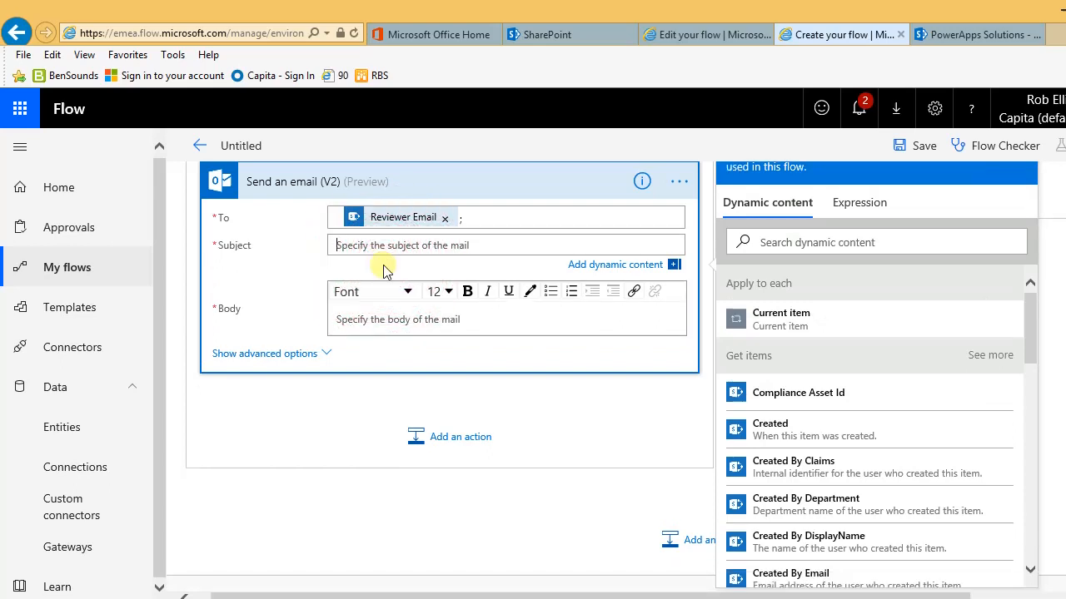
type("You have a document to review")
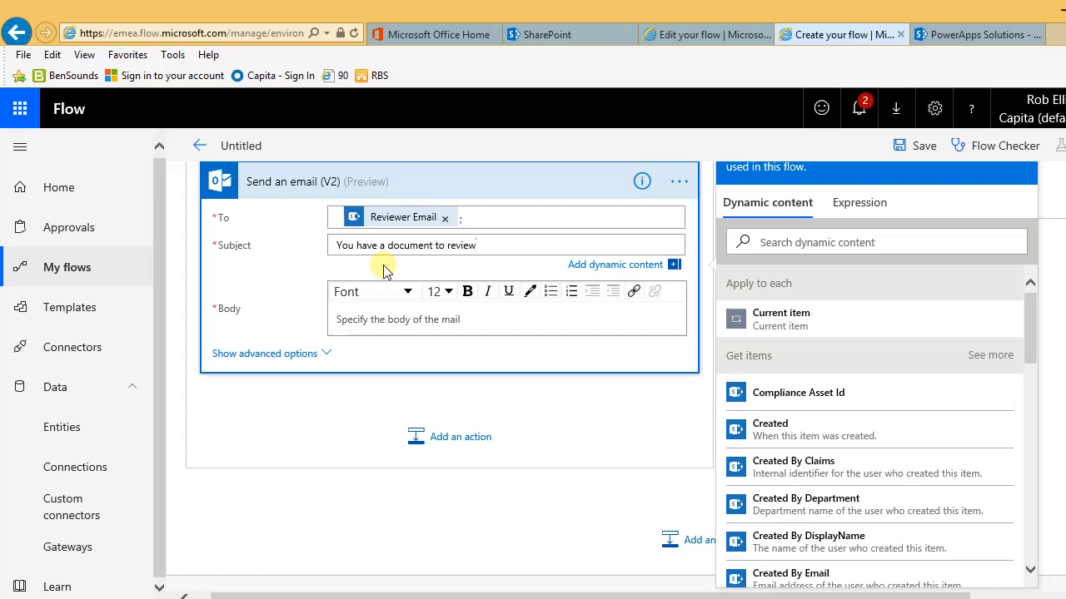
Step: Paste the review request into the email body, add File name with extension, then view the Policies library
scroll(408, 308, "up", 1)
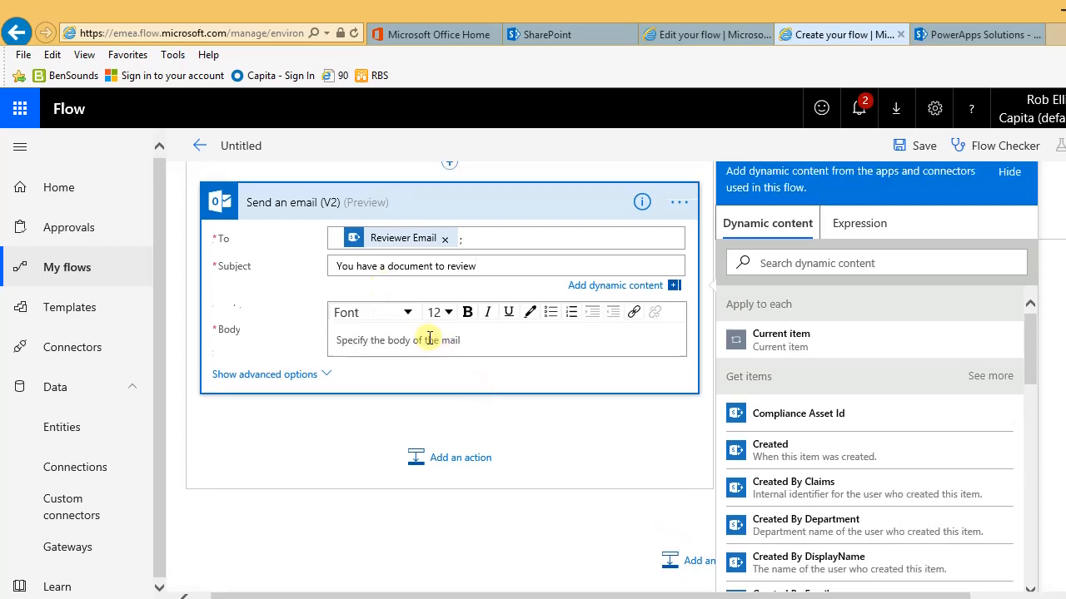
left_click(405, 339)
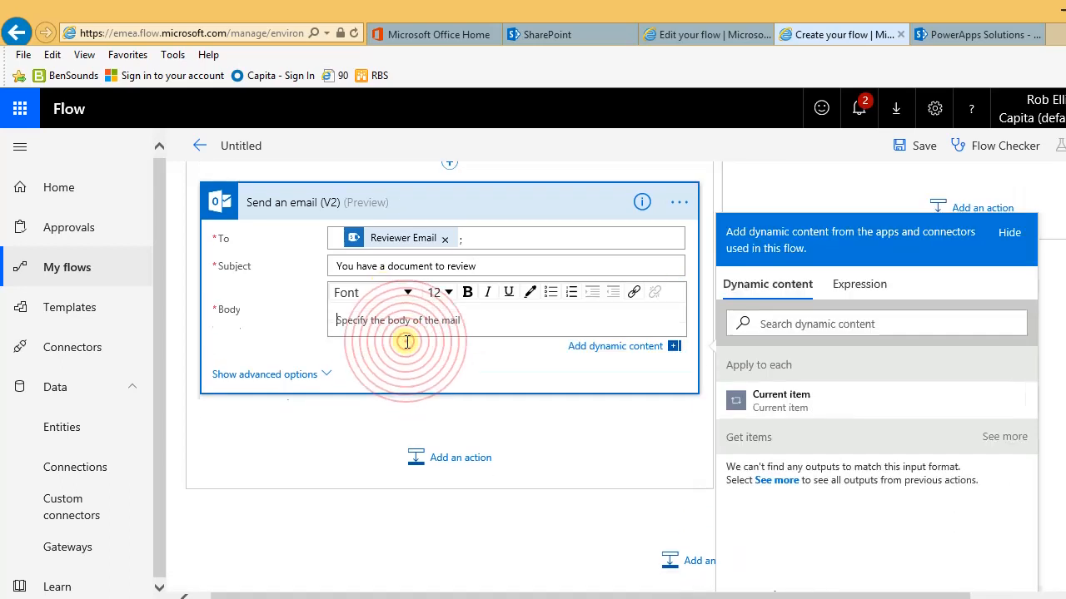
type("The following document needs to be reviewed. Please upload a new version or edit the existing document:\\n")
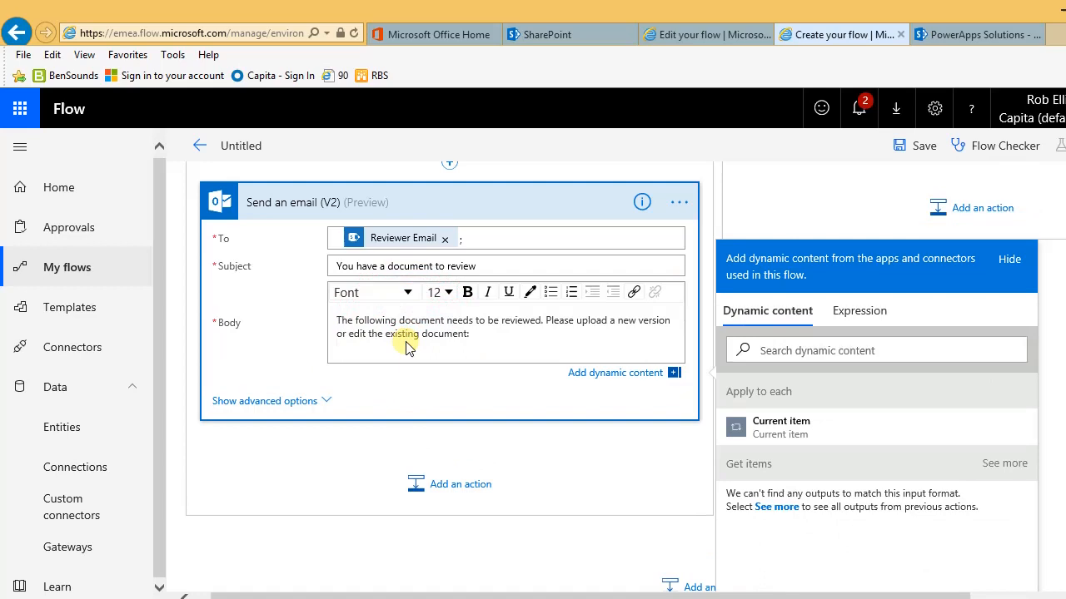
key("Return")
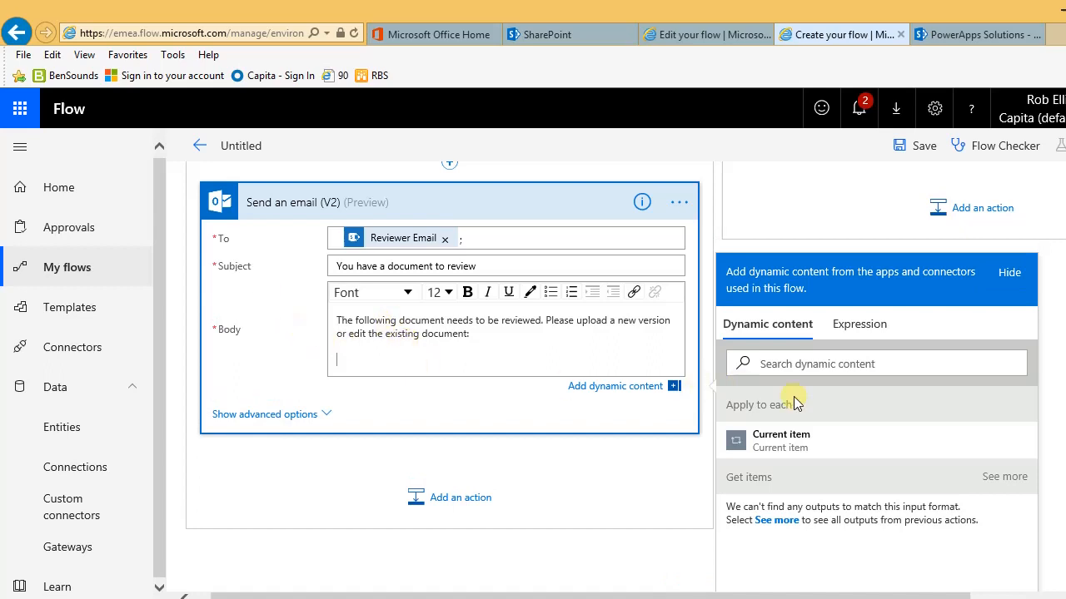
scroll(812, 483, "down", 1)
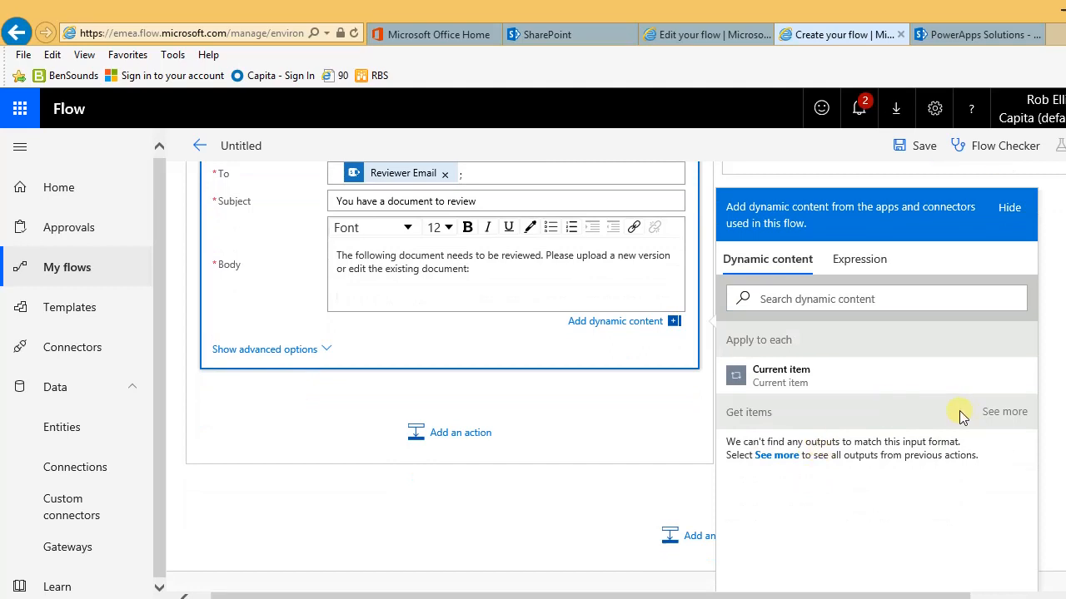
left_click(995, 413)
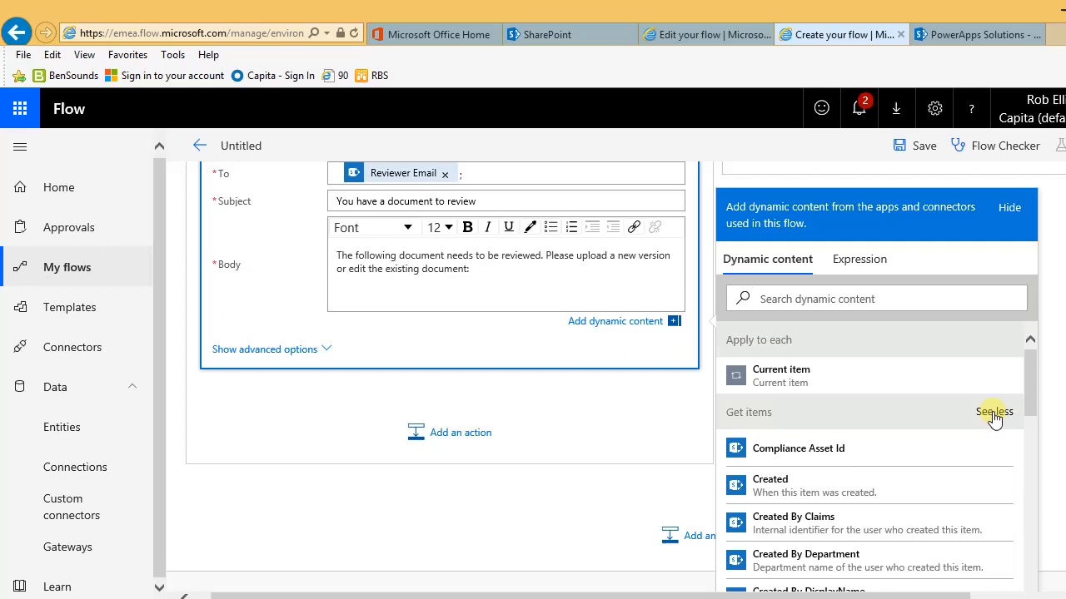
scroll(958, 425, "down", 3)
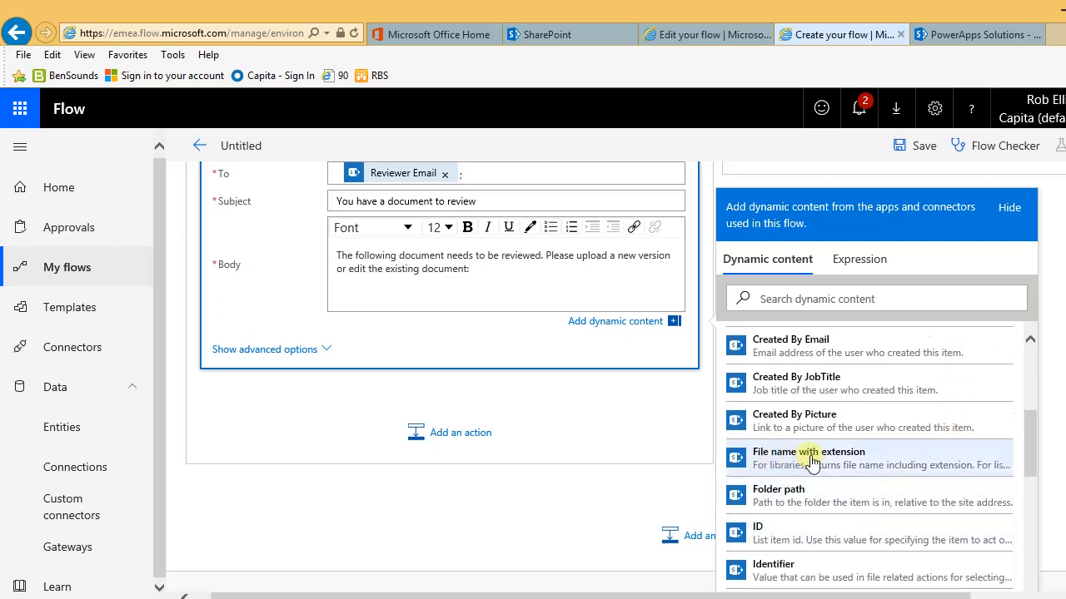
left_click(812, 458)
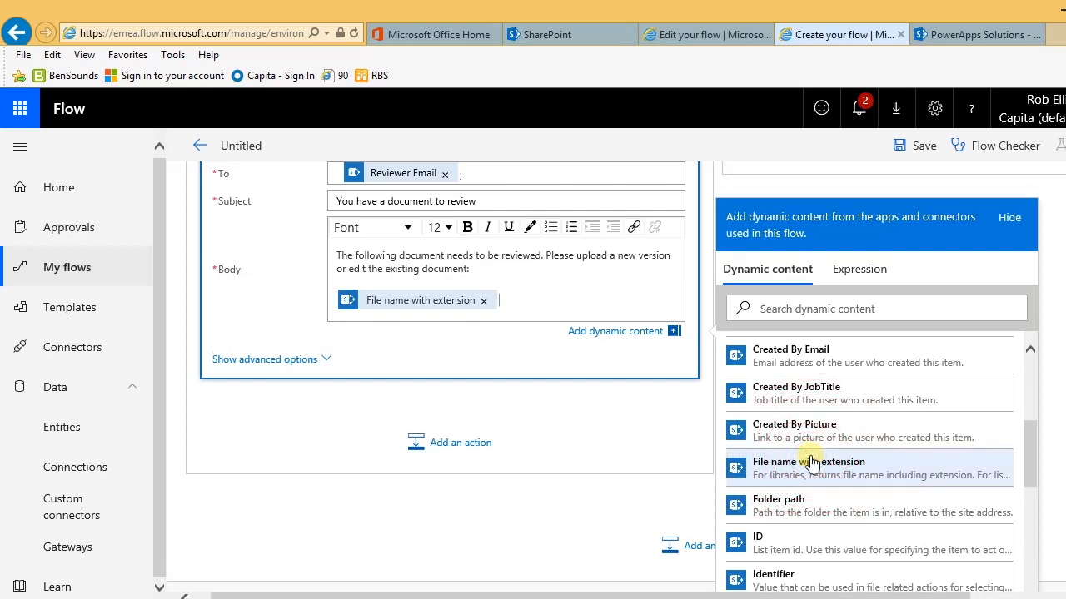
key("Return")
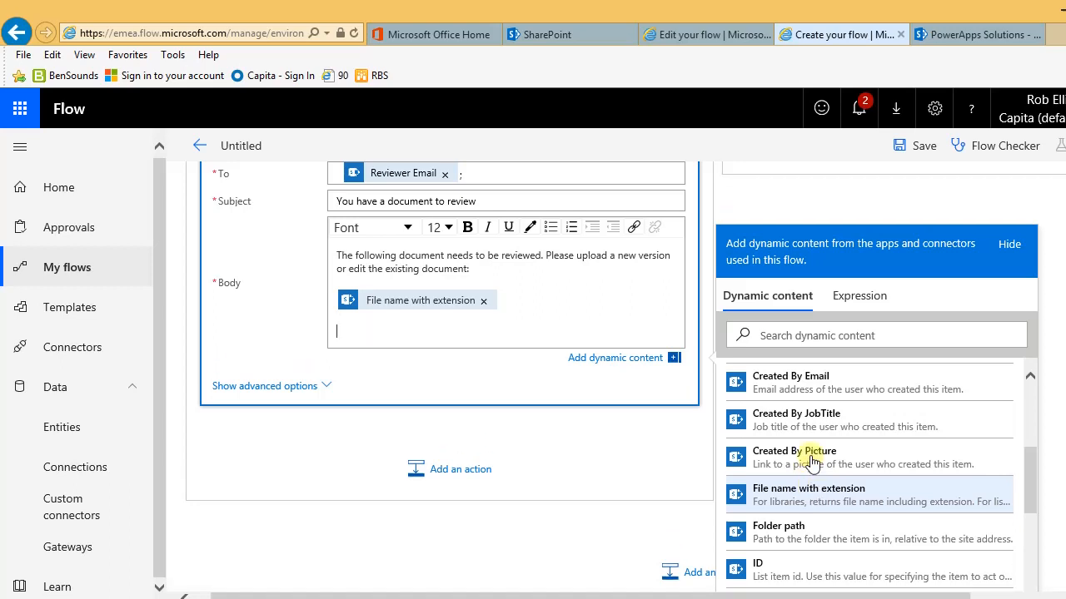
left_click(957, 35)
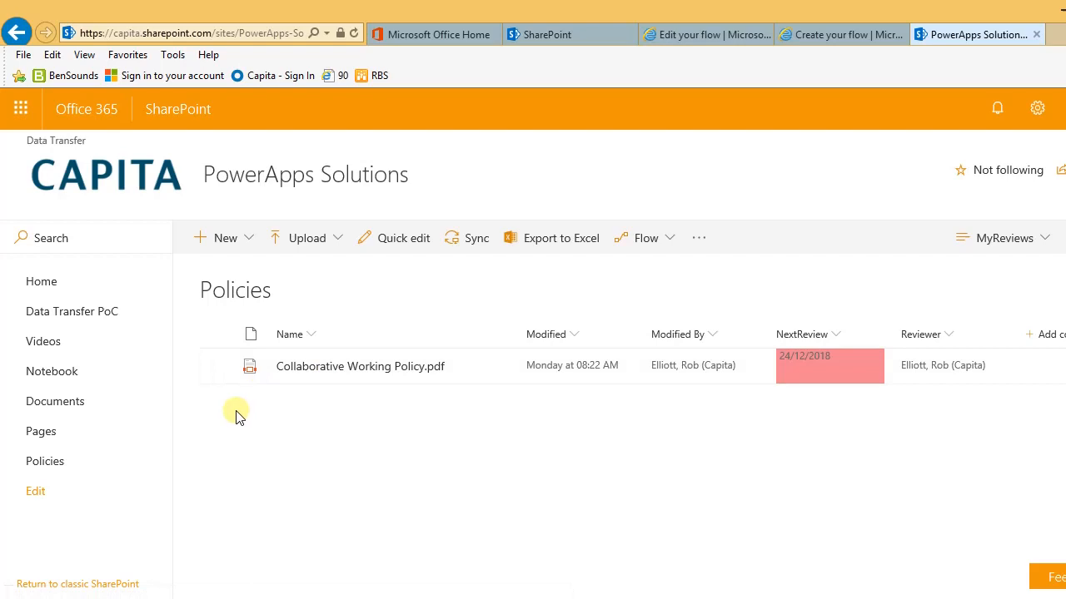
Step: Copy the Policies library's MyReviews view URL and return to the flow
left_click(204, 32)
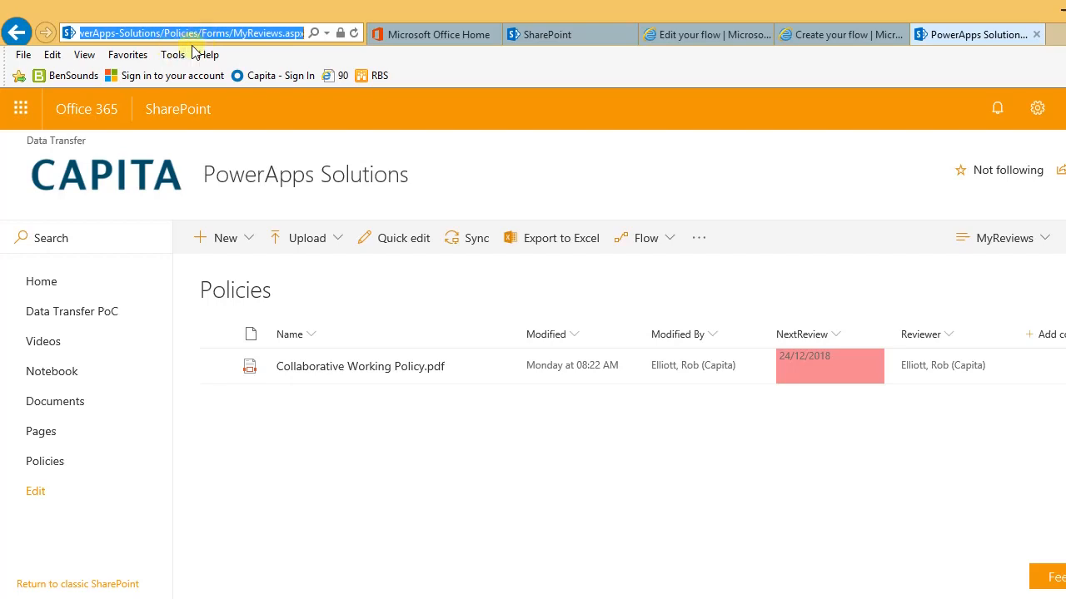
left_click(810, 35)
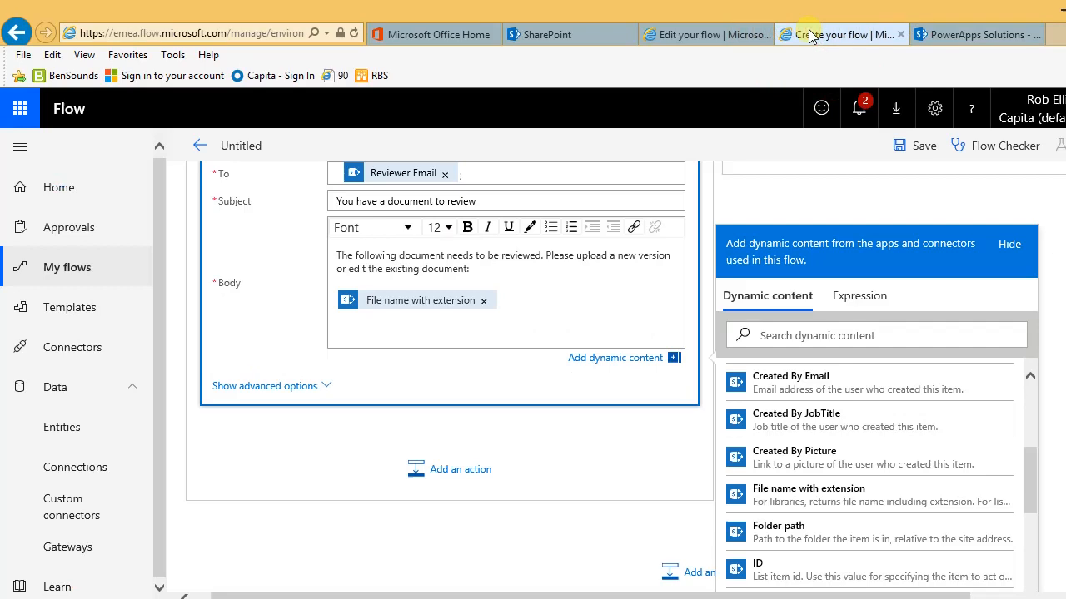
Step: Below the file name, insert a 'Link to document library' hyperlink to the MyReviews library, opening in a new window
left_click(392, 328)
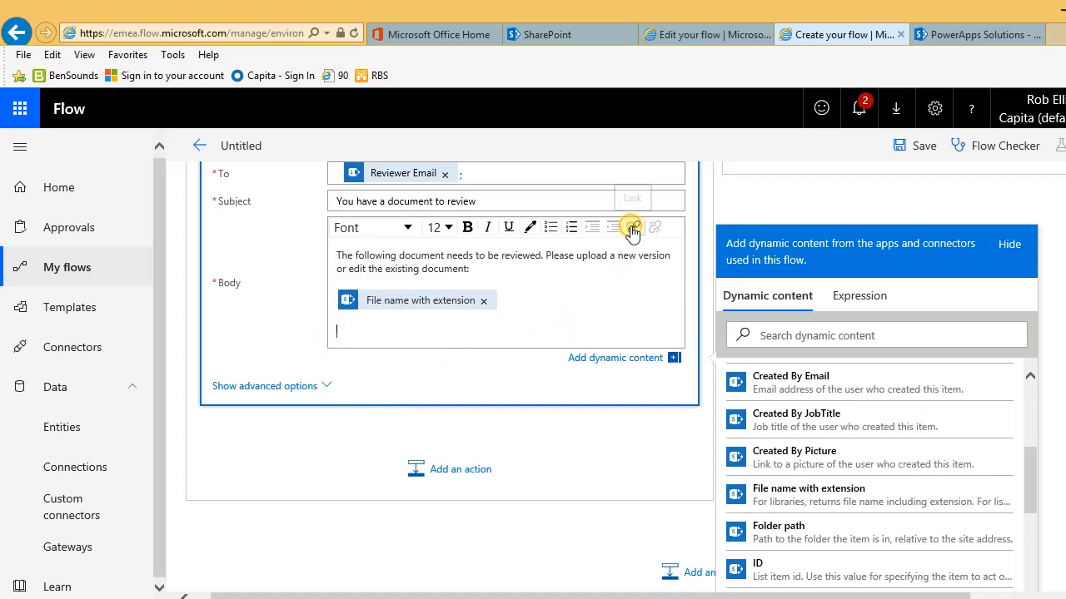
left_click(632, 228)
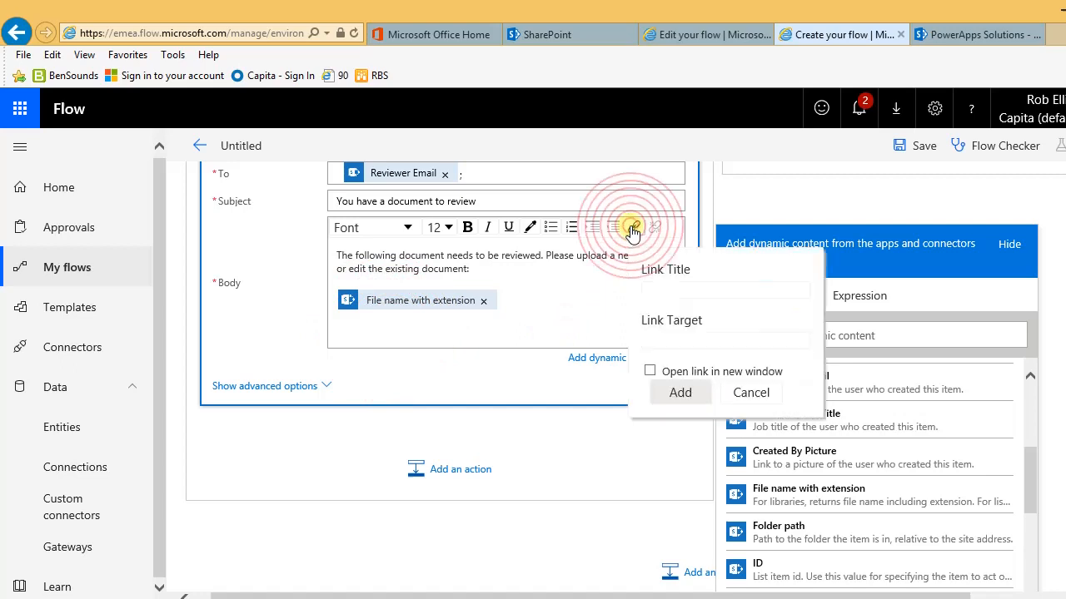
left_click(678, 288)
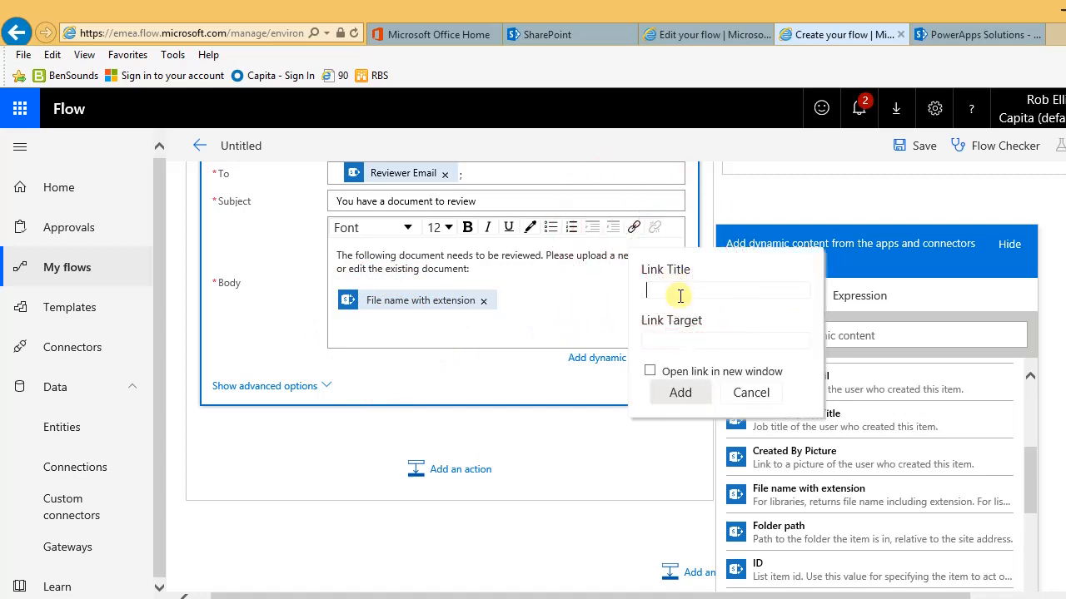
type("Link to document library")
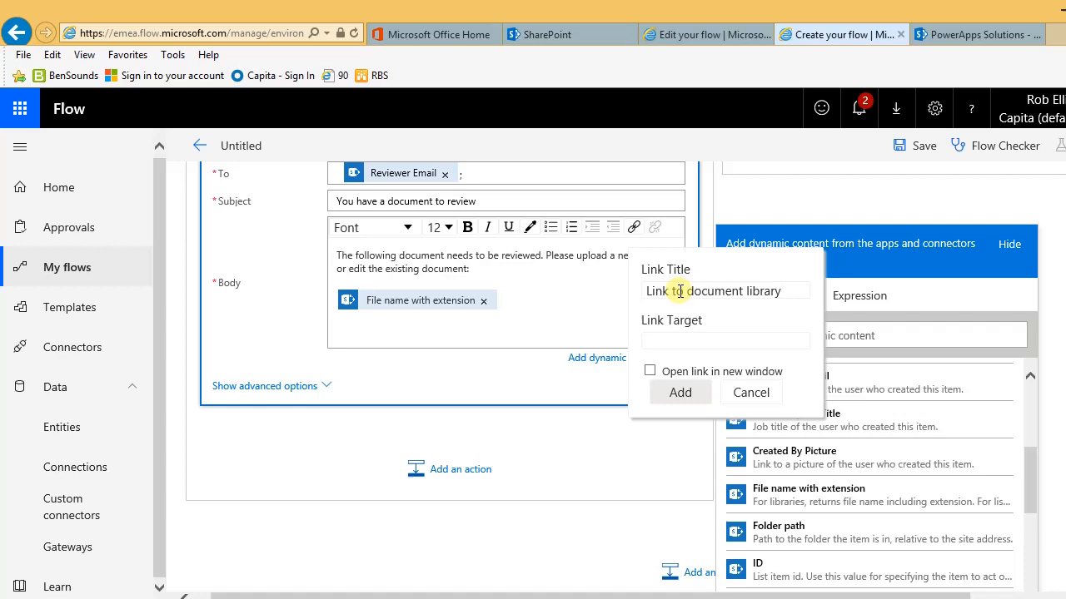
left_click(697, 338)
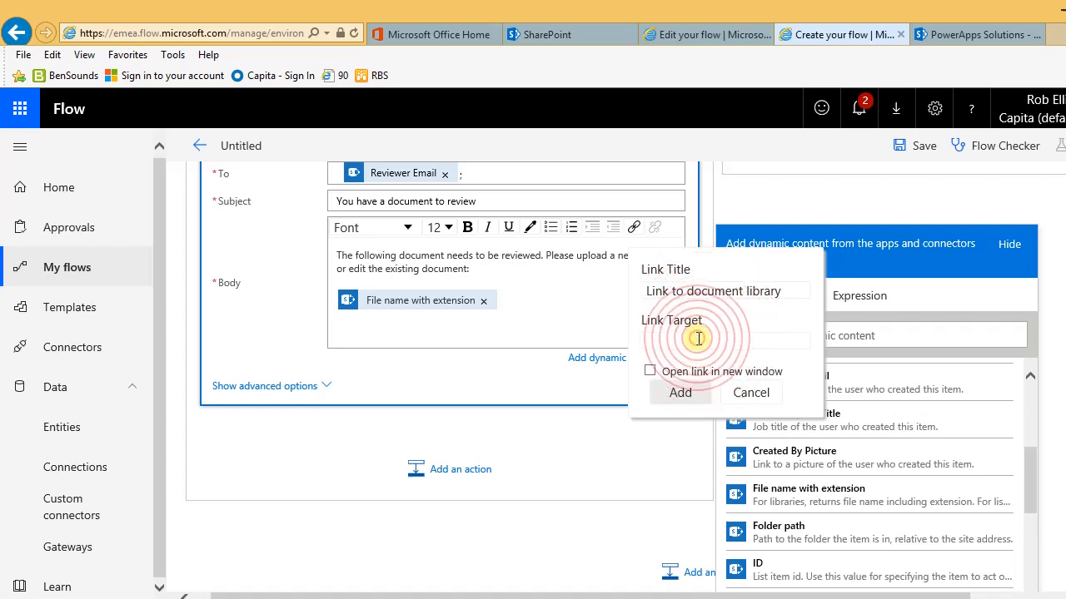
key("ctrl+v")
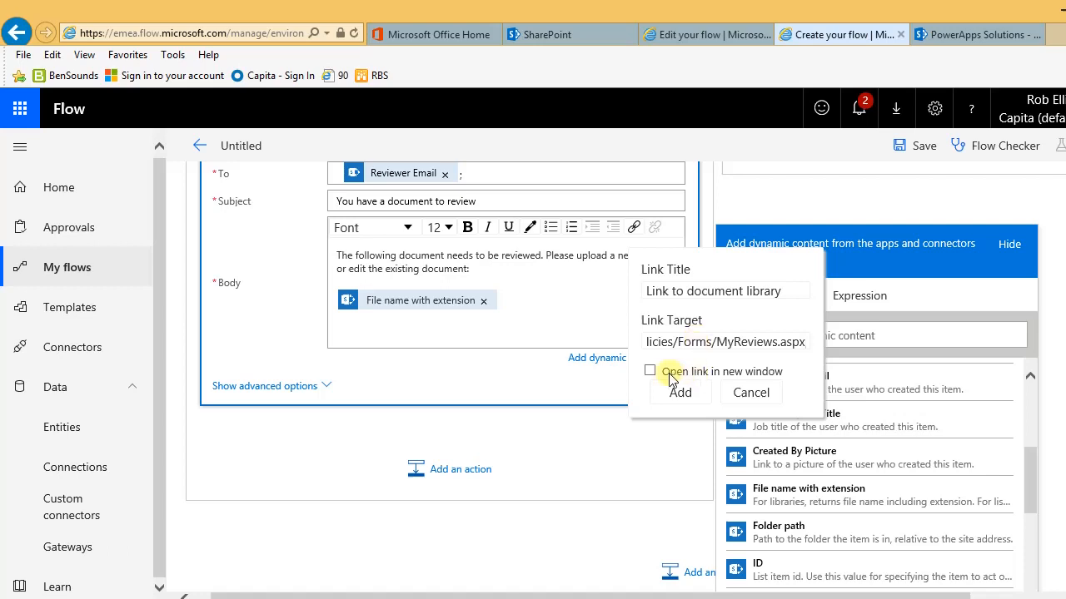
left_click(651, 372)
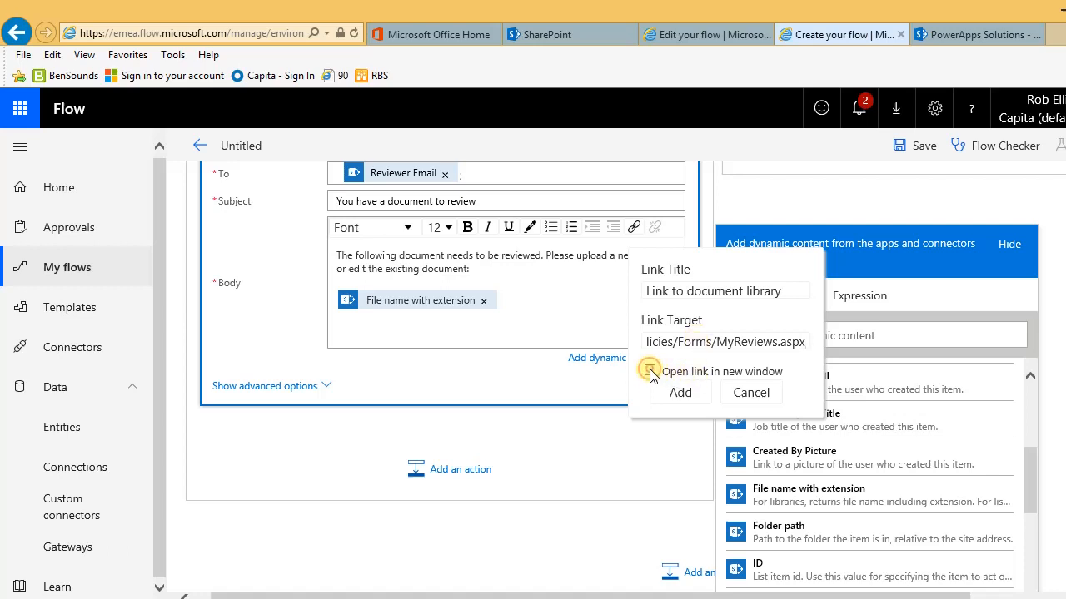
left_click(680, 393)
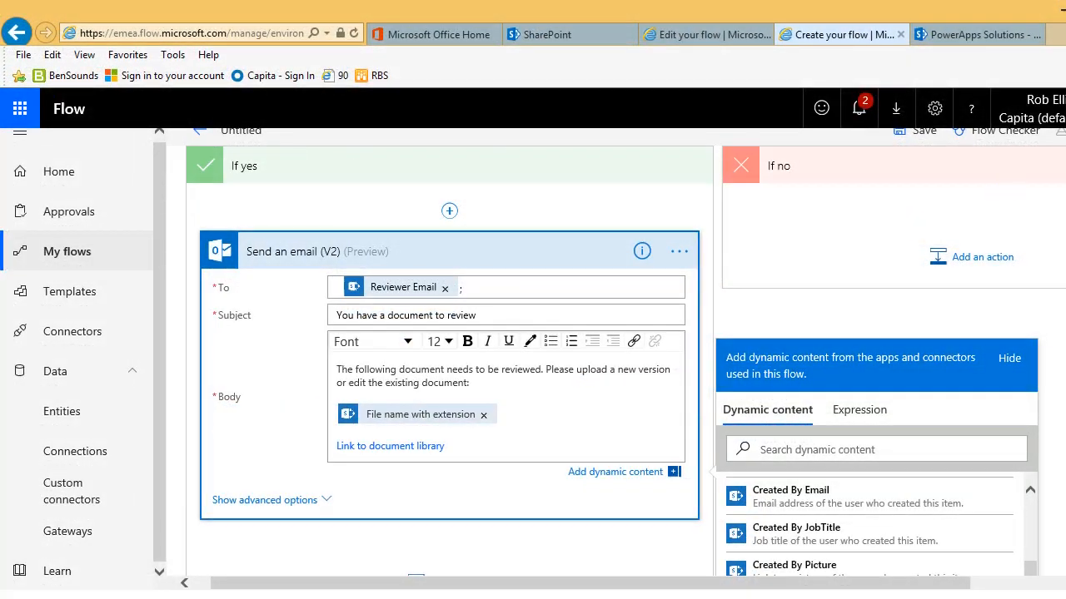
Step: Change the Untitled flow's title to 'Document Reviews' and save the flow
scroll(533, 358, "up", 3)
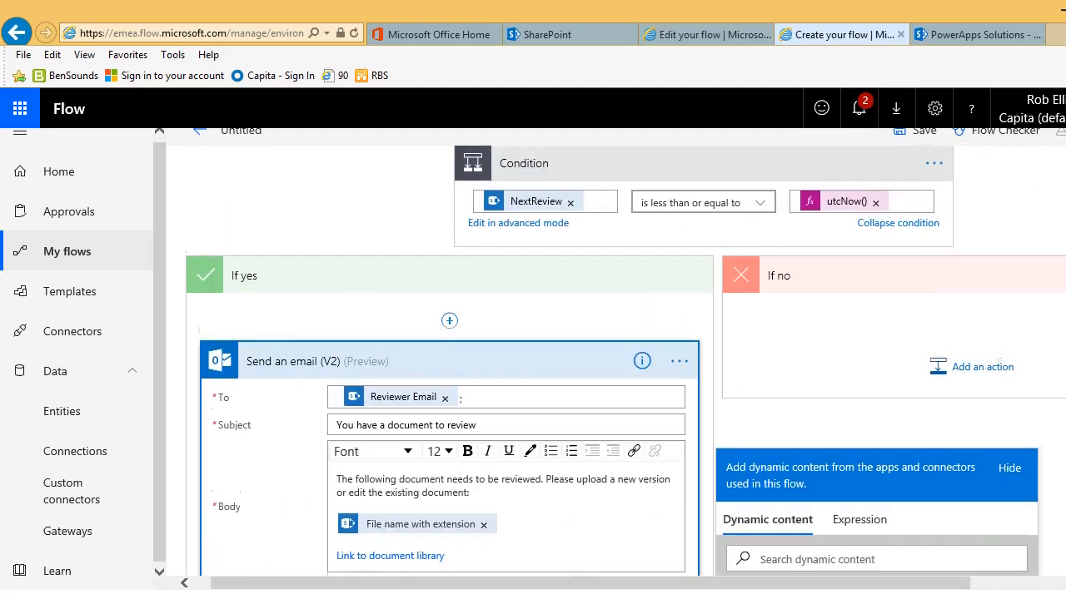
scroll(533, 358, "up", 5)
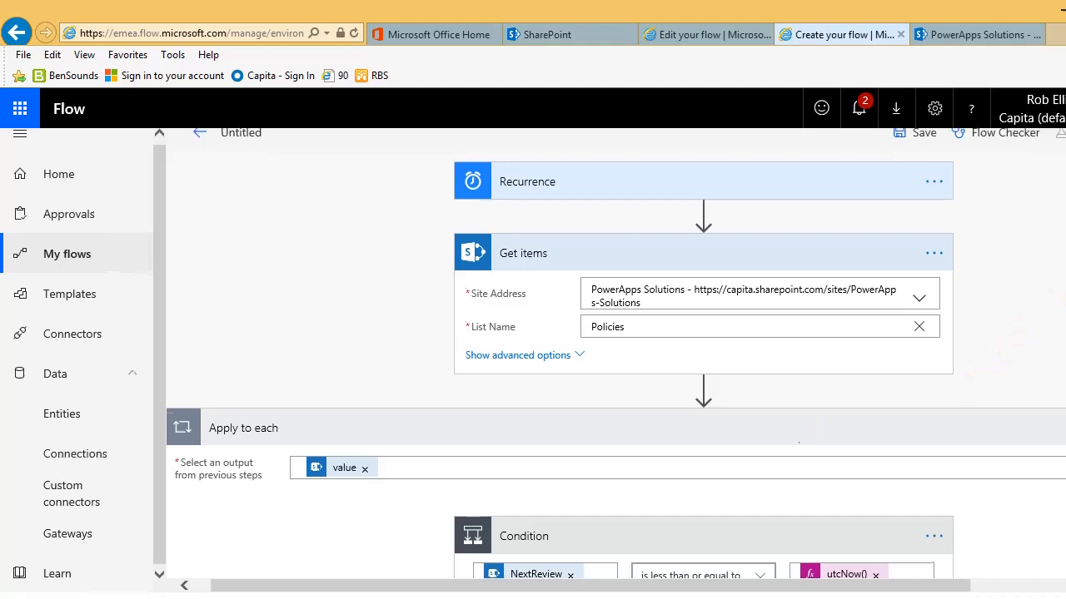
scroll(1019, 325, "up", 1)
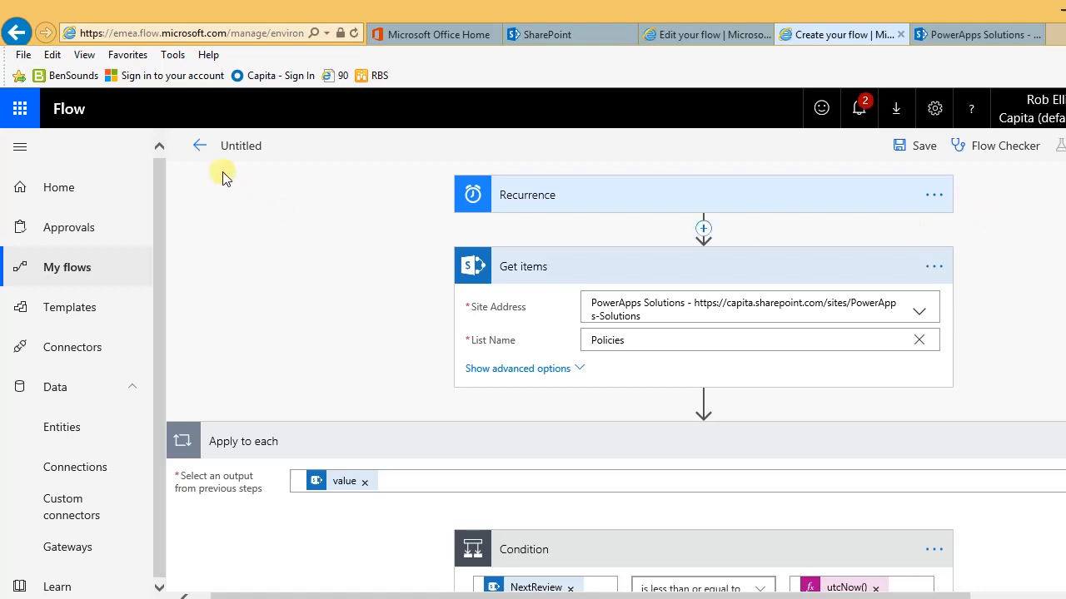
left_click(233, 139)
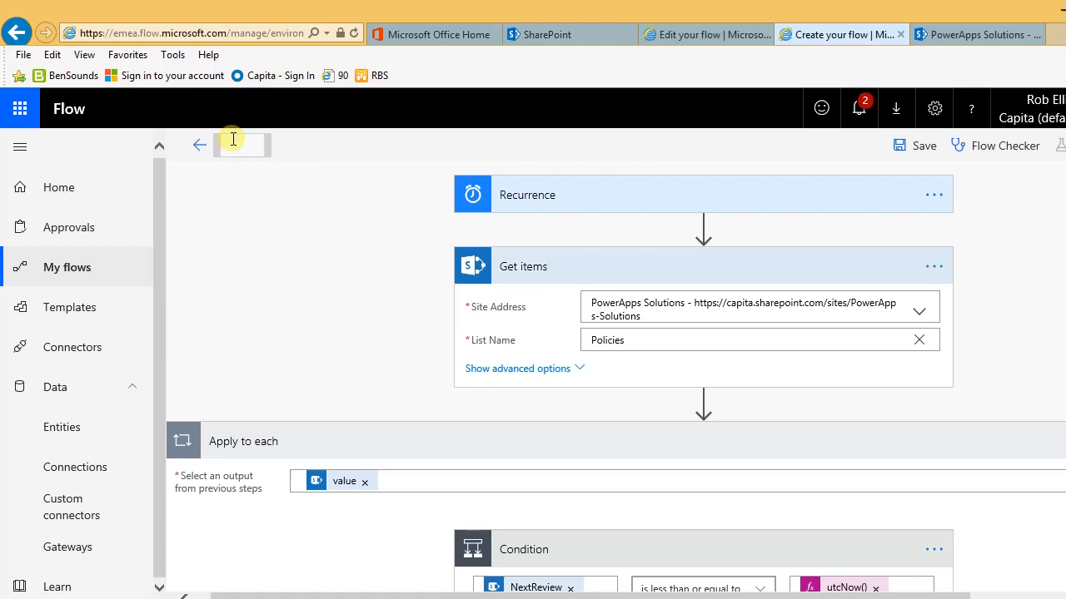
type("Document R")
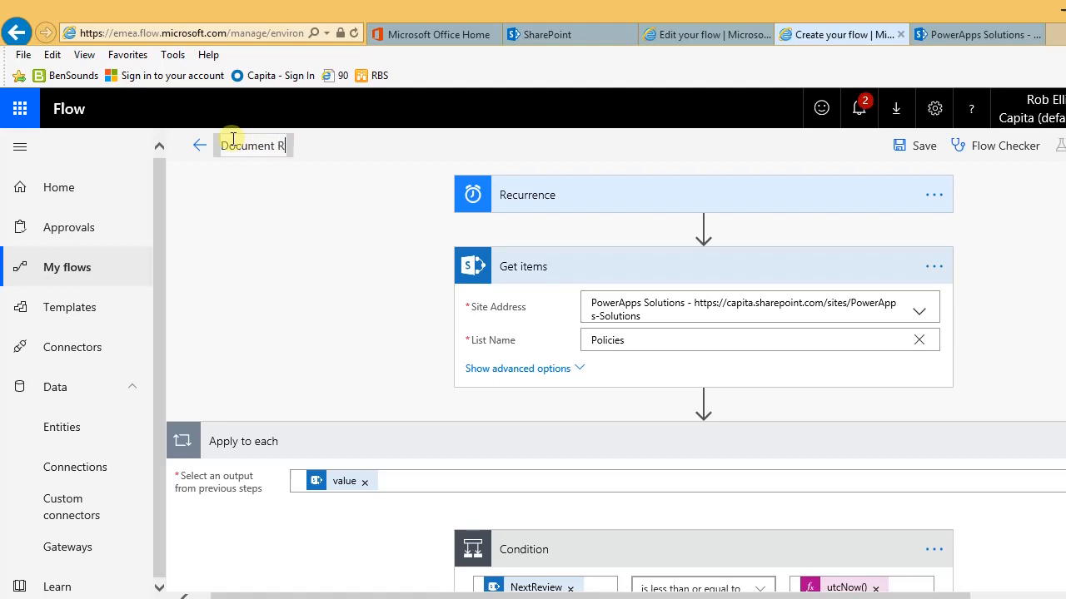
type("eviews")
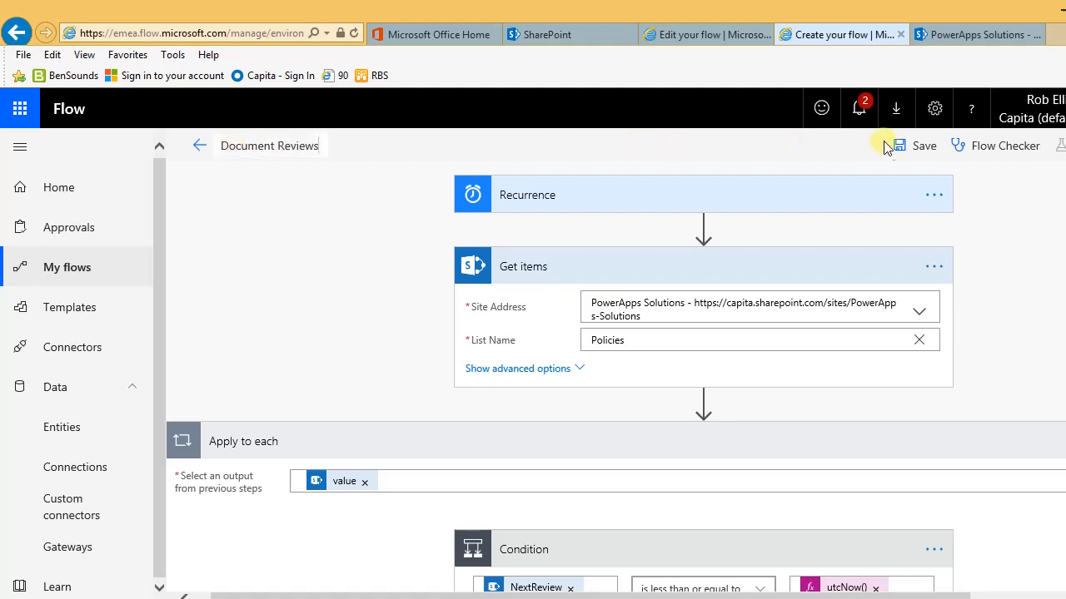
left_click(924, 155)
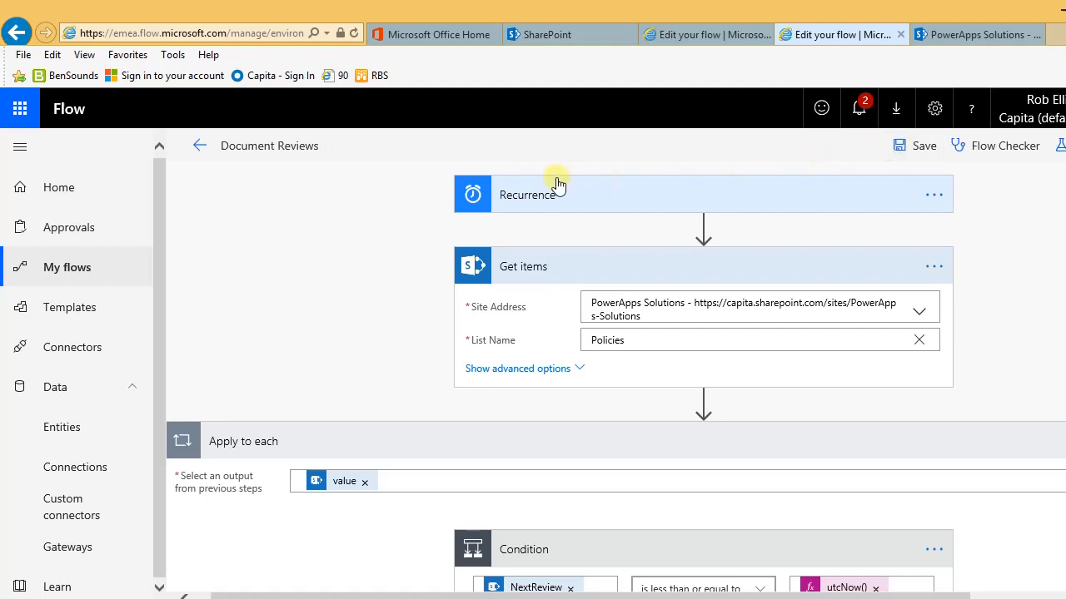
Step: Leave the editor for My flows and start a manual run of Document Reviews
left_click(55, 271)
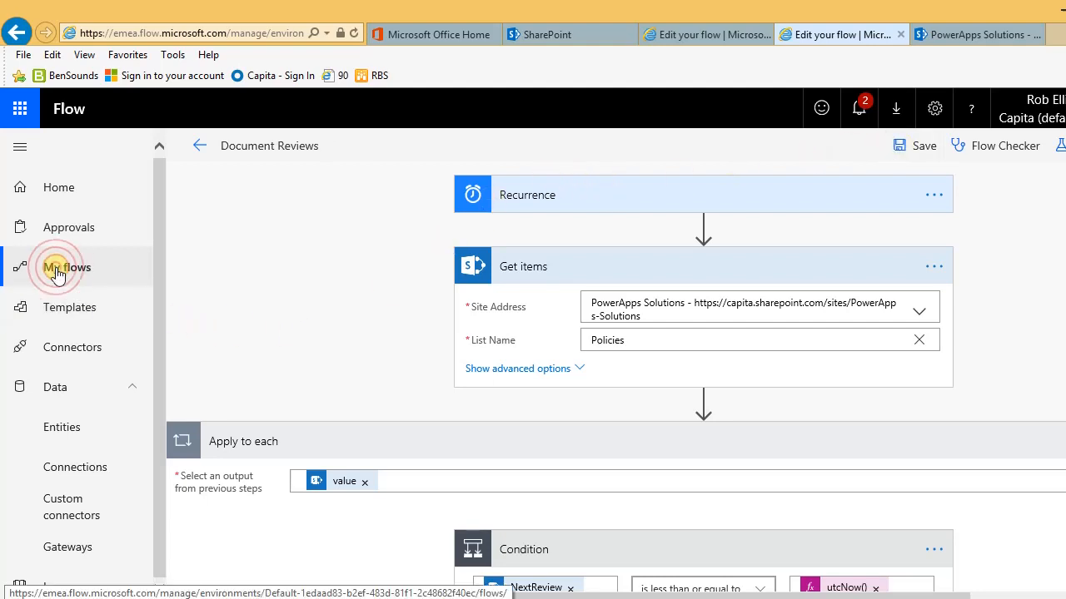
left_click(638, 377)
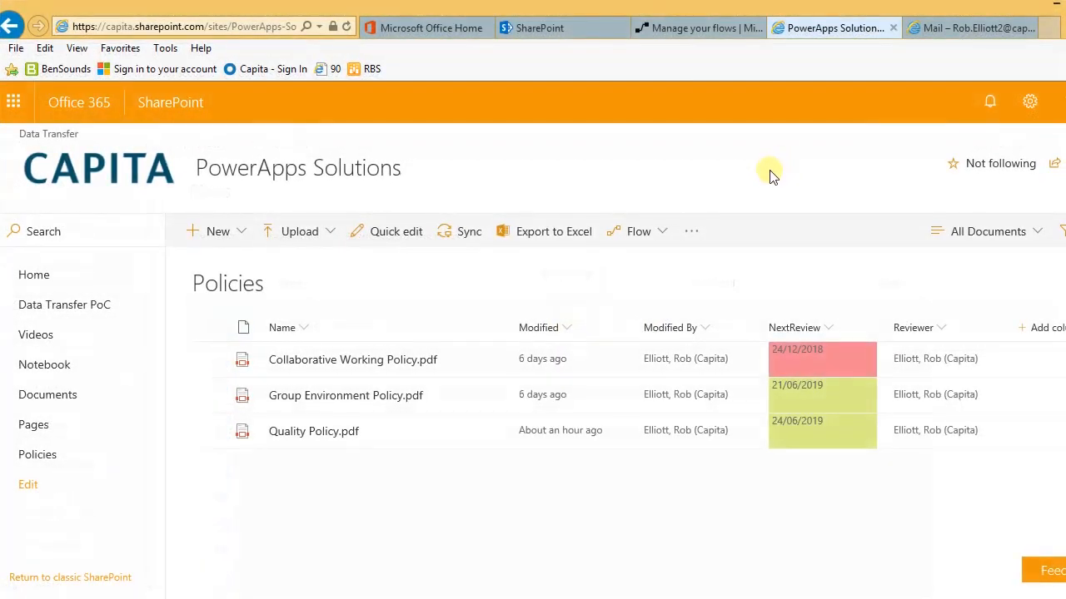
left_click(679, 29)
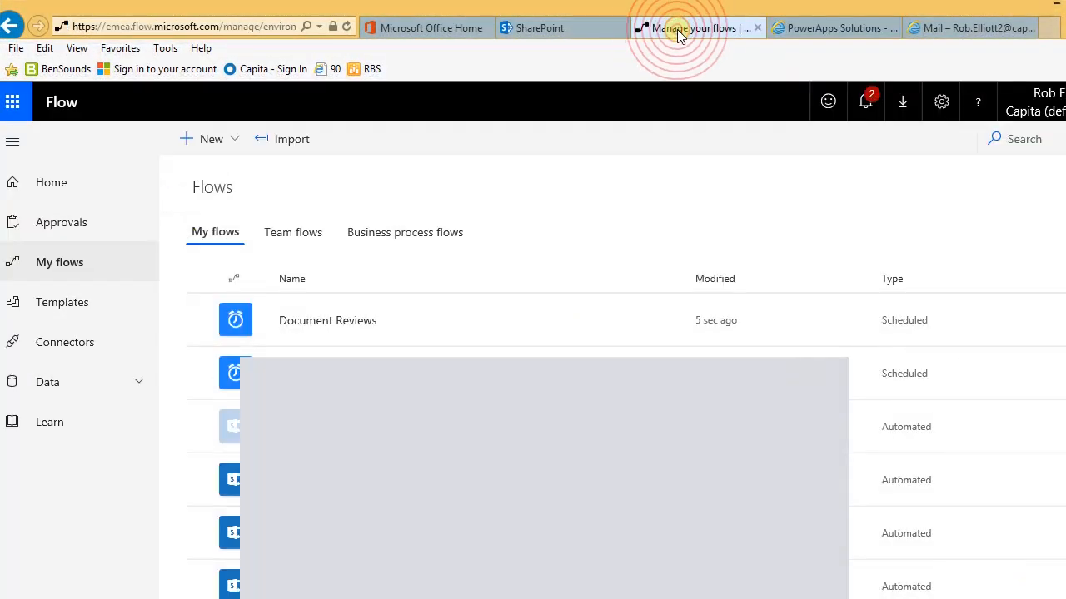
mouse_move(358, 319)
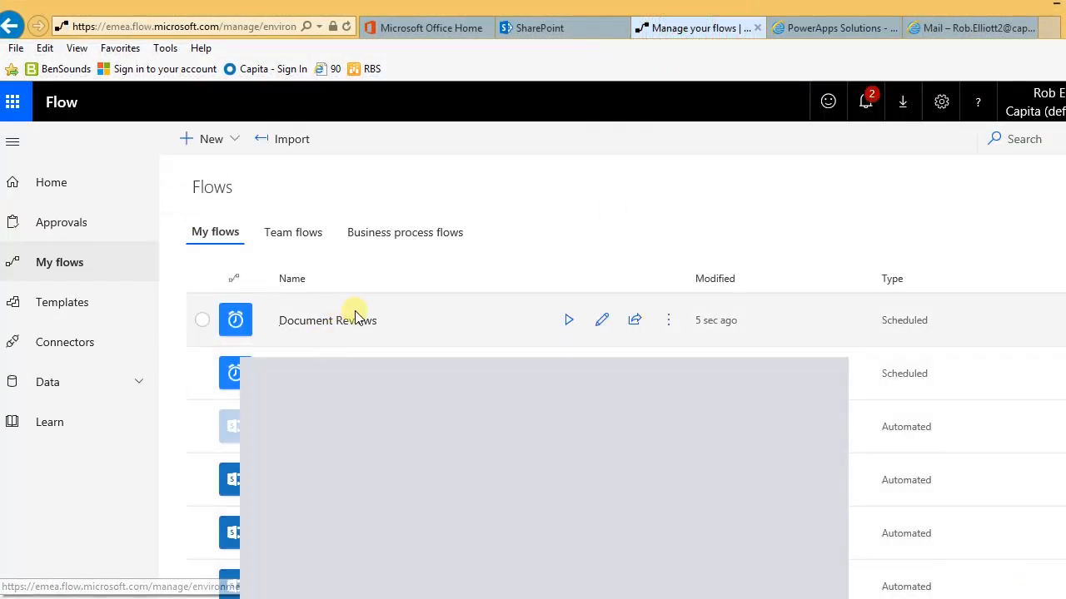
left_click(566, 323)
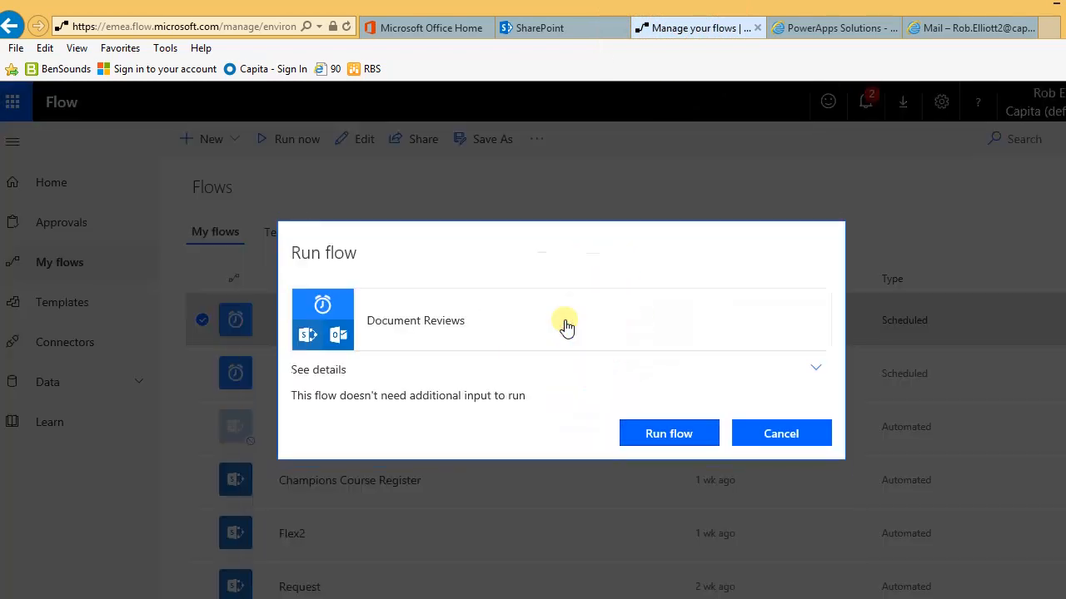
left_click(670, 438)
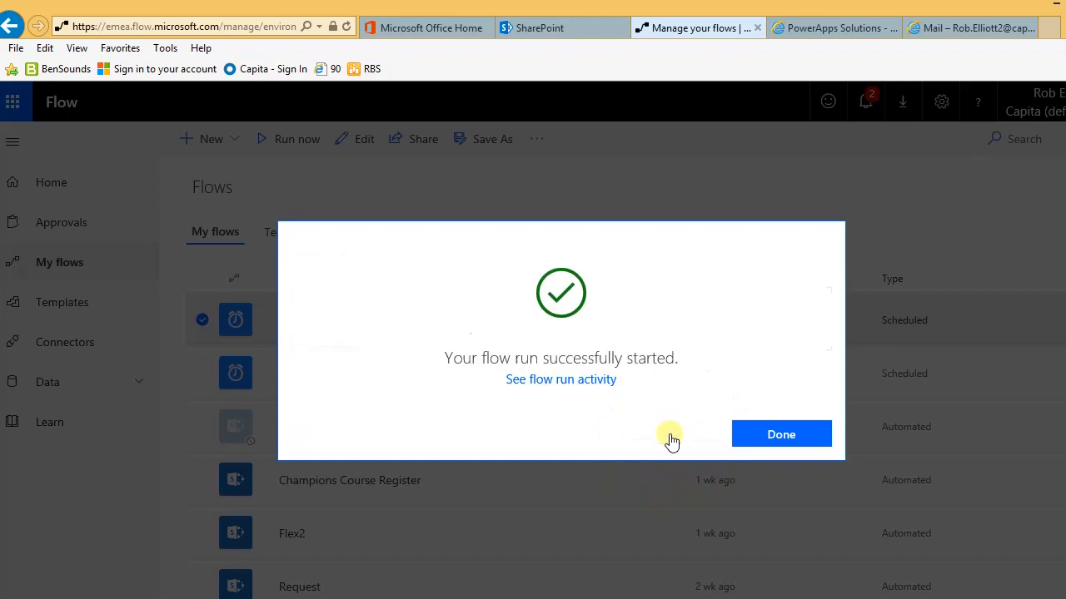
left_click(779, 436)
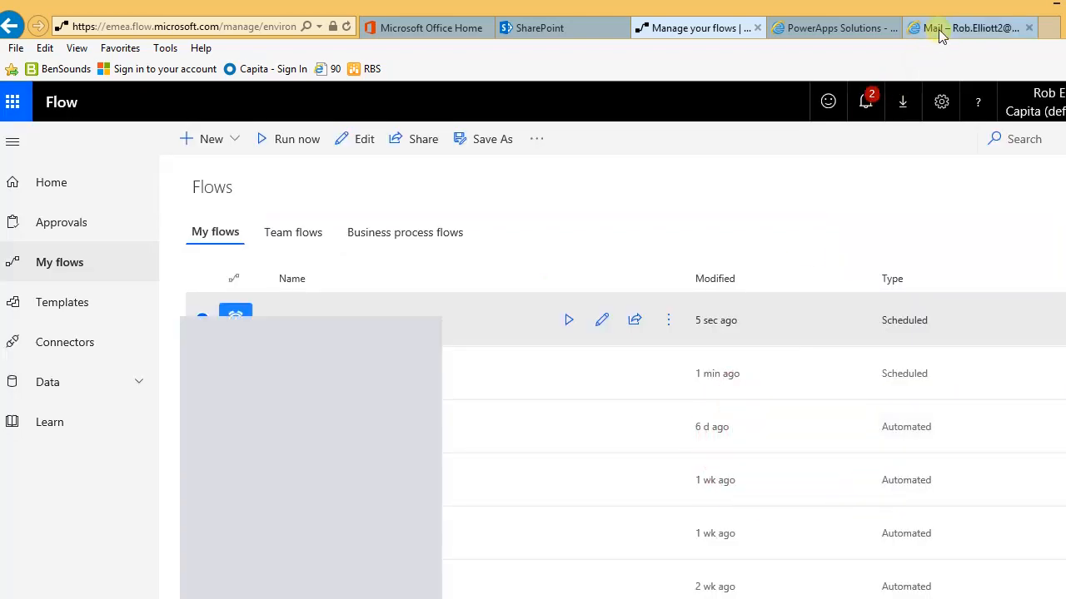
Step: Open the 'You have a document to review' email and follow 'Link to document library'
left_click(938, 29)
left_click(258, 242)
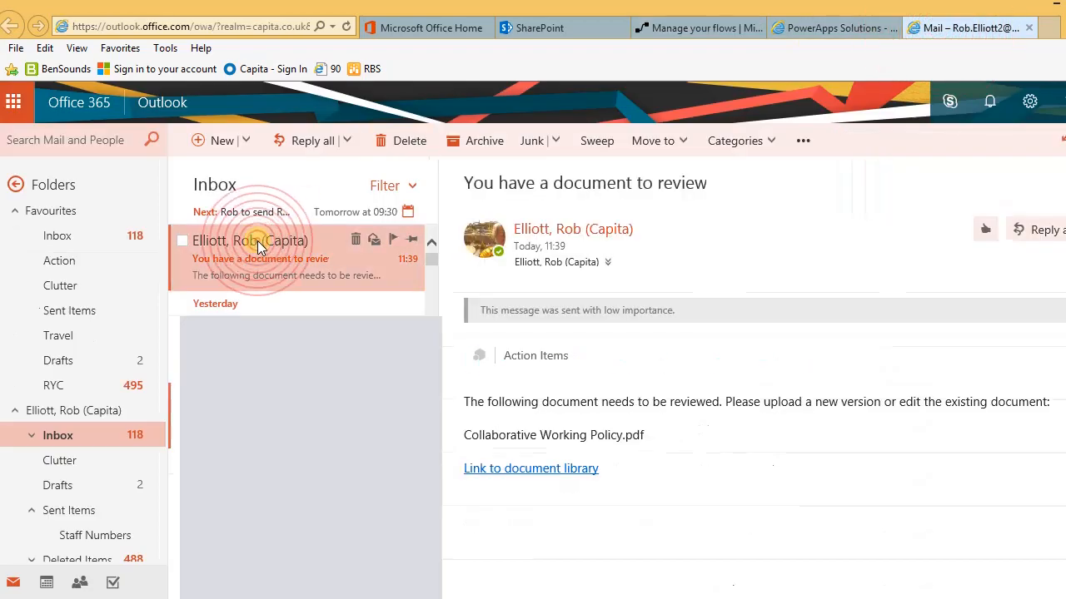
mouse_move(257, 241)
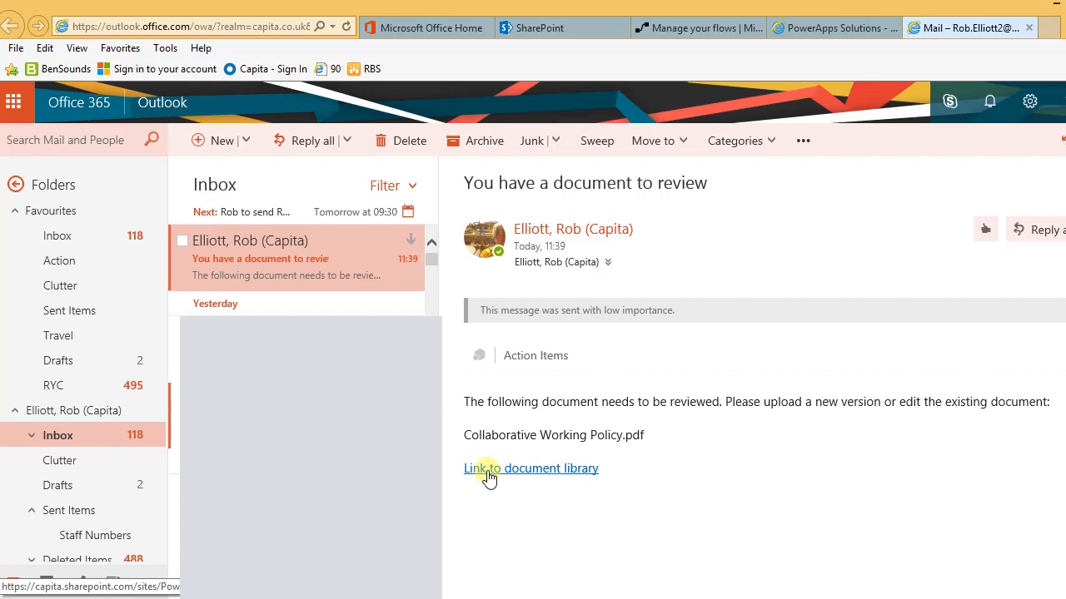
left_click(490, 474)
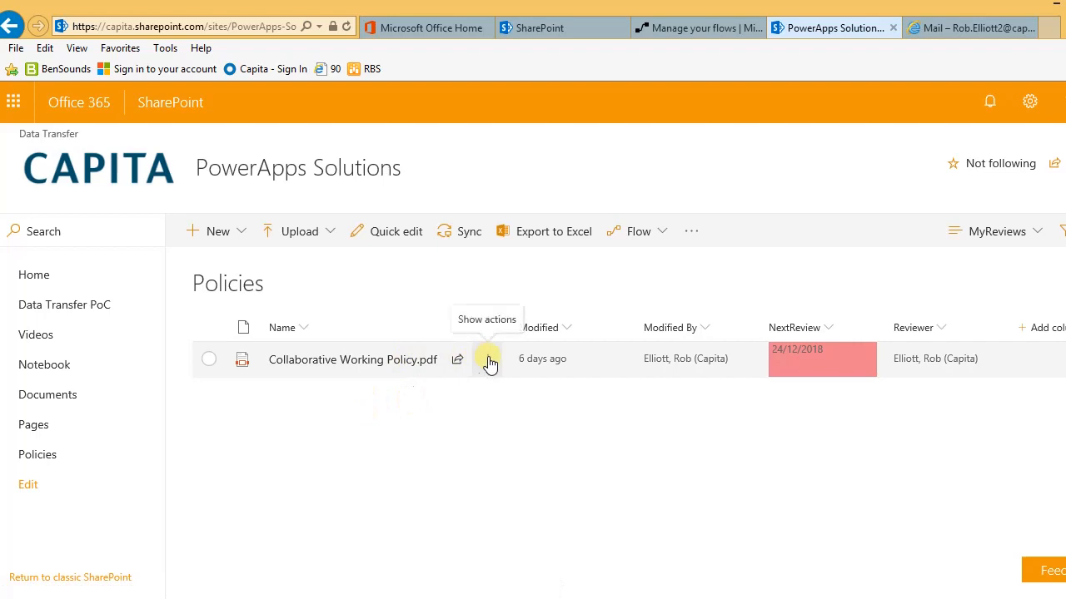
Step: Append ' Dec 2018' to the Collaborative Working Policy.pdf file name and save
left_click(490, 362)
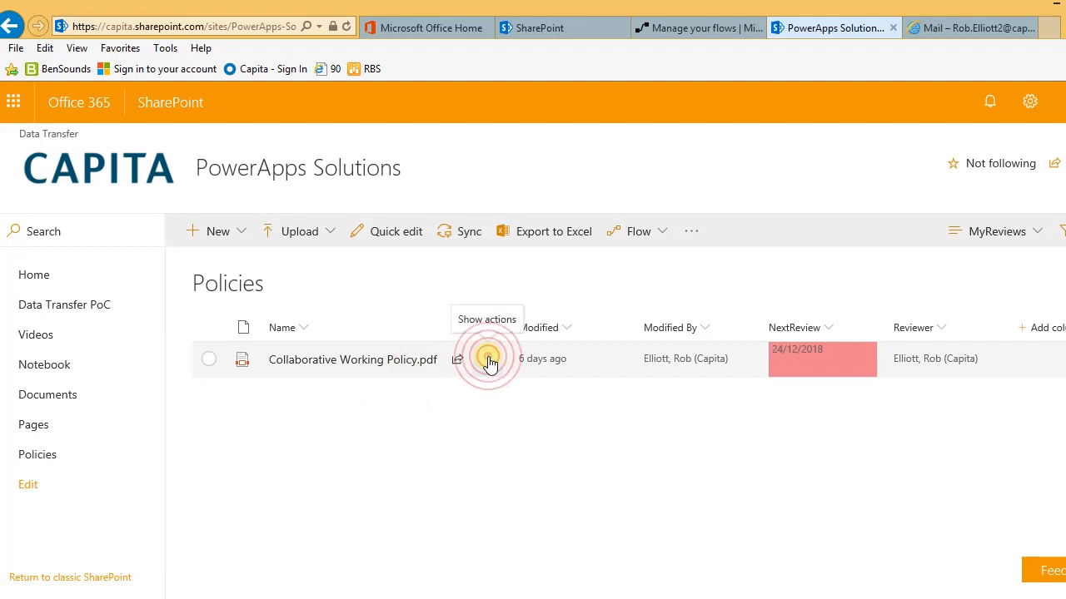
left_click(542, 467)
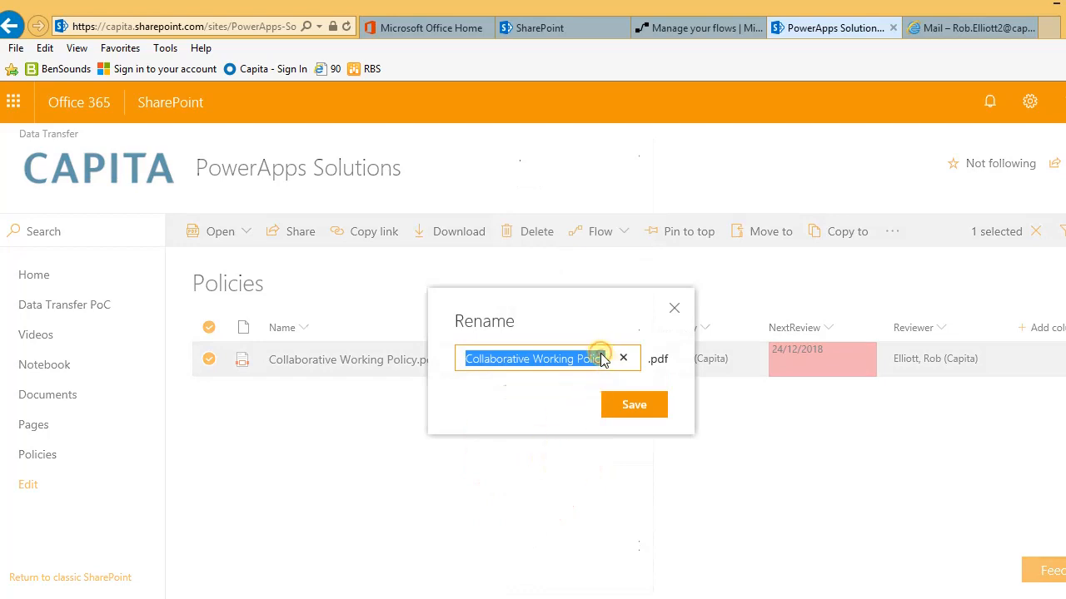
left_click(606, 359)
type("D")
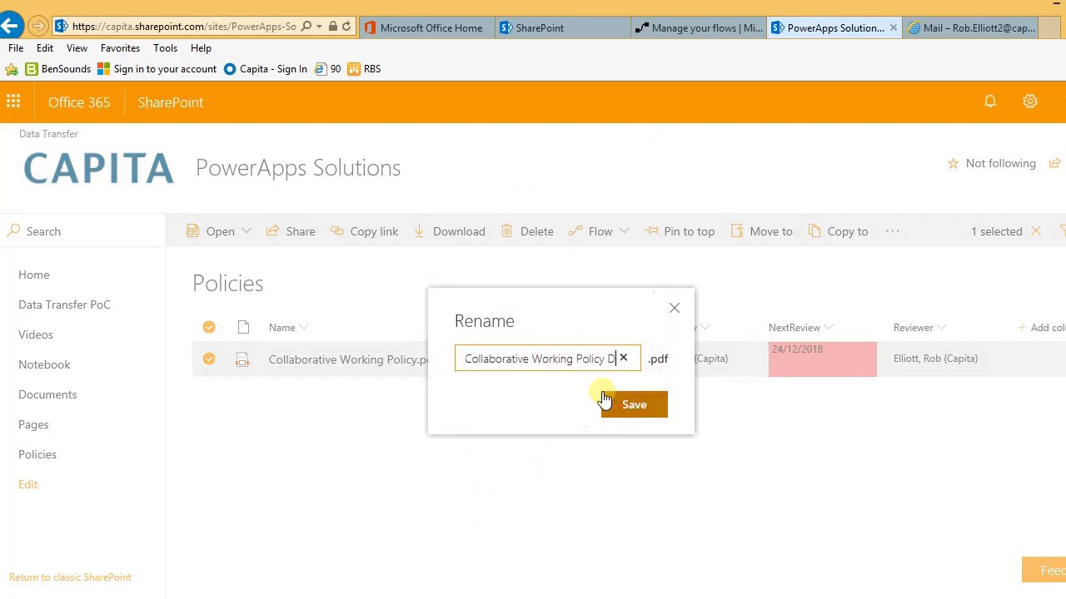
type("ec 2018")
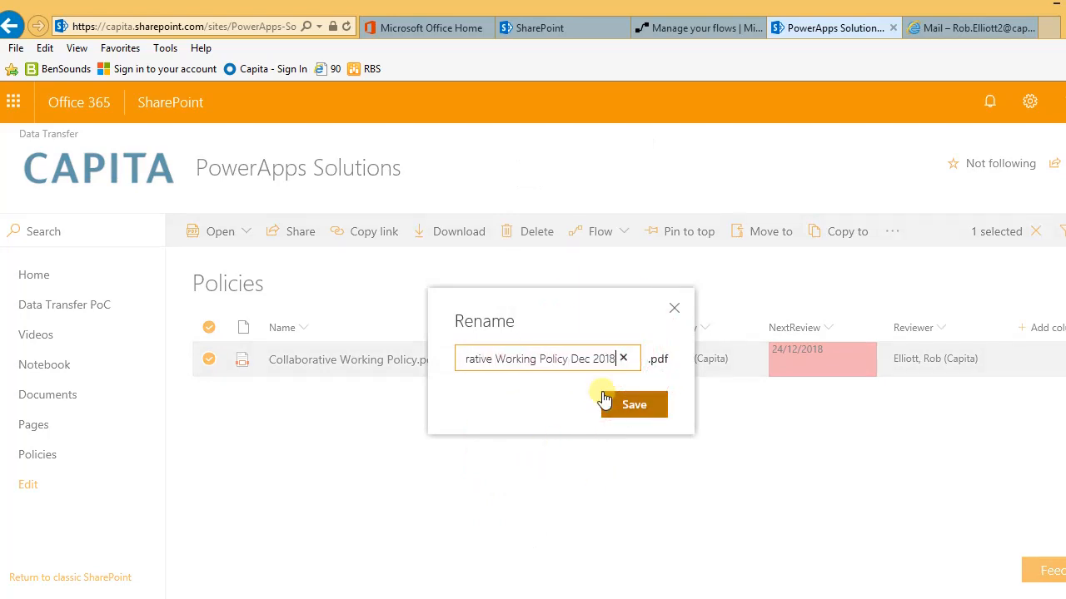
left_click(624, 406)
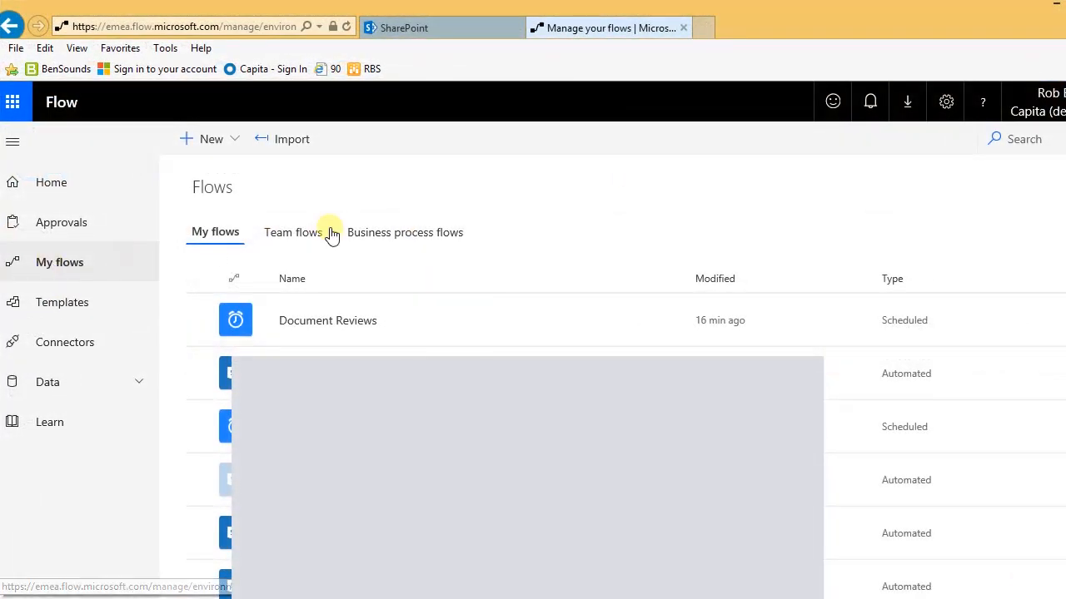
Step: Create a blank flow starting with the SharePoint 'When an item is created or modified' trigger
left_click(219, 143)
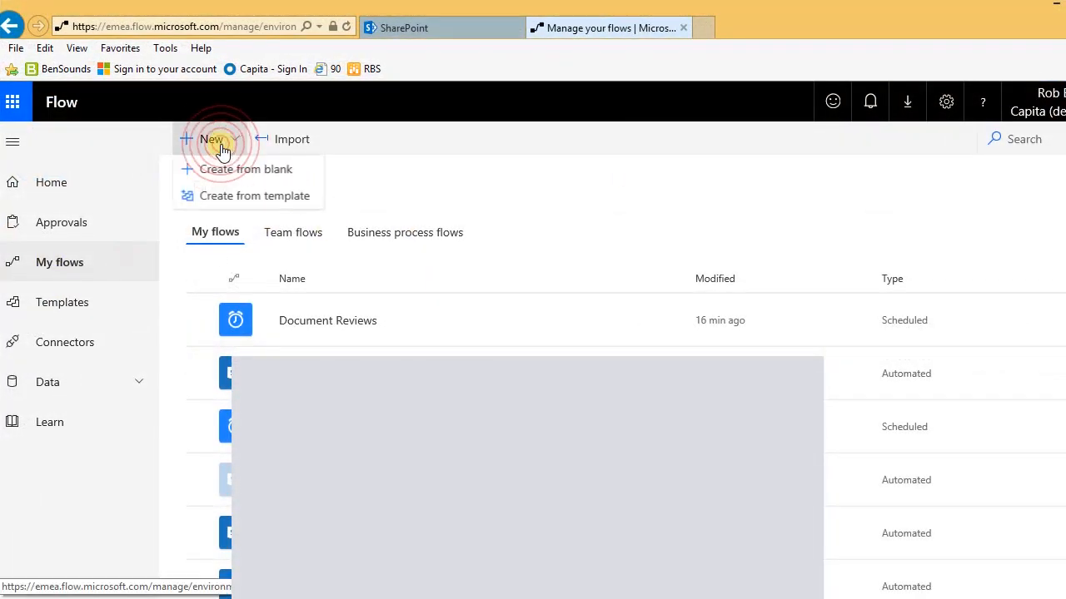
left_click(218, 173)
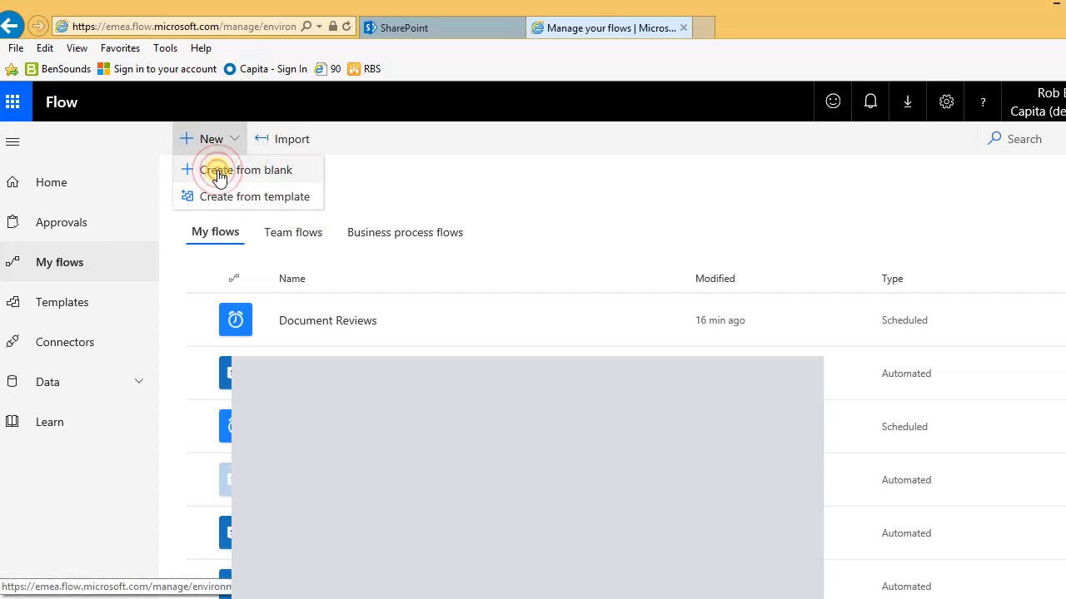
left_click(333, 324)
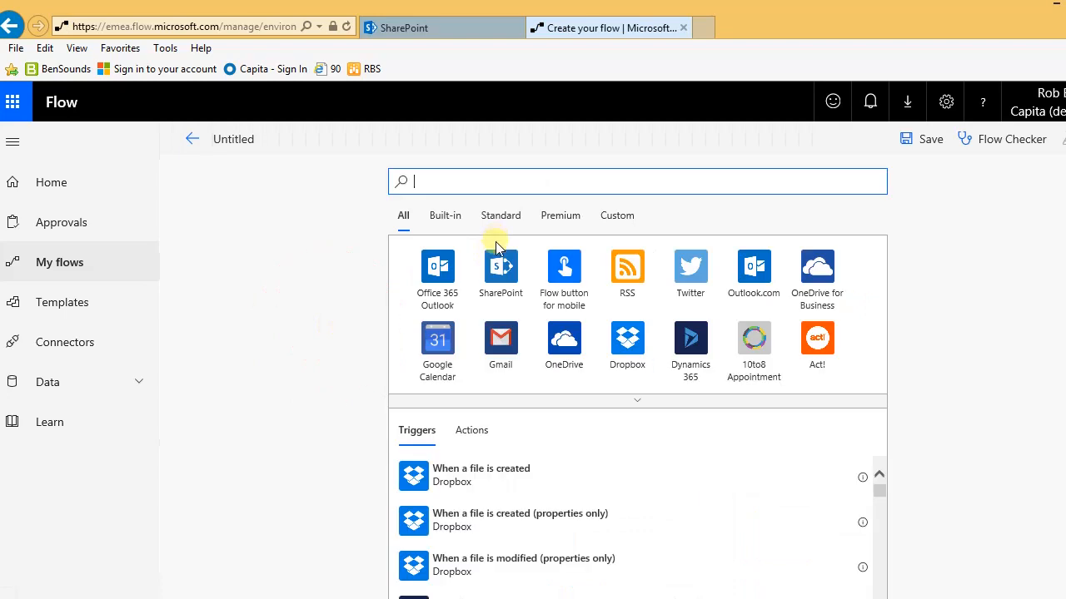
left_click(501, 268)
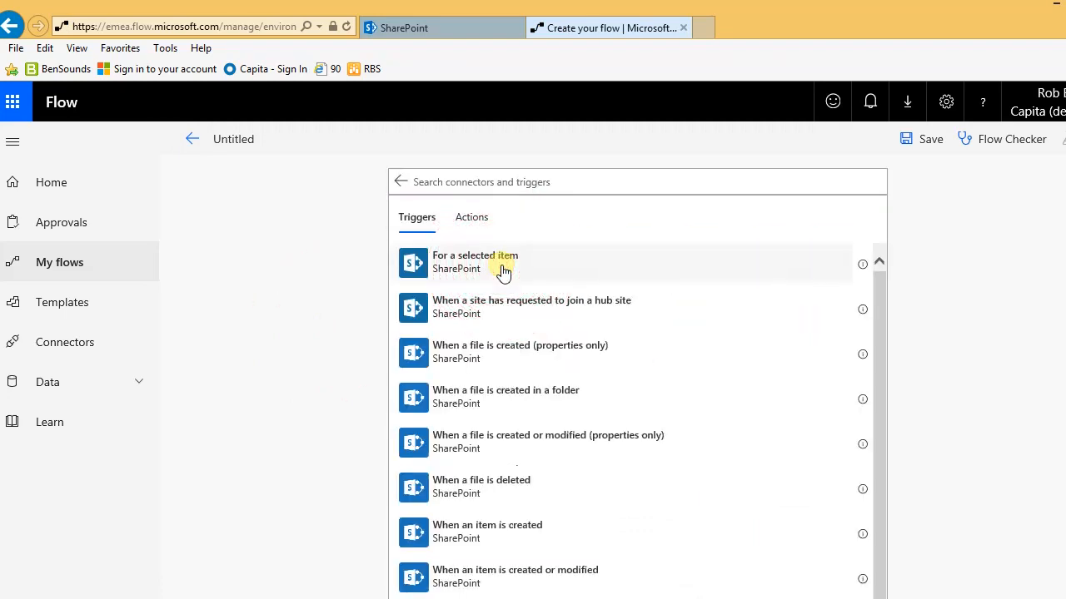
scroll(533, 337, "down", 1)
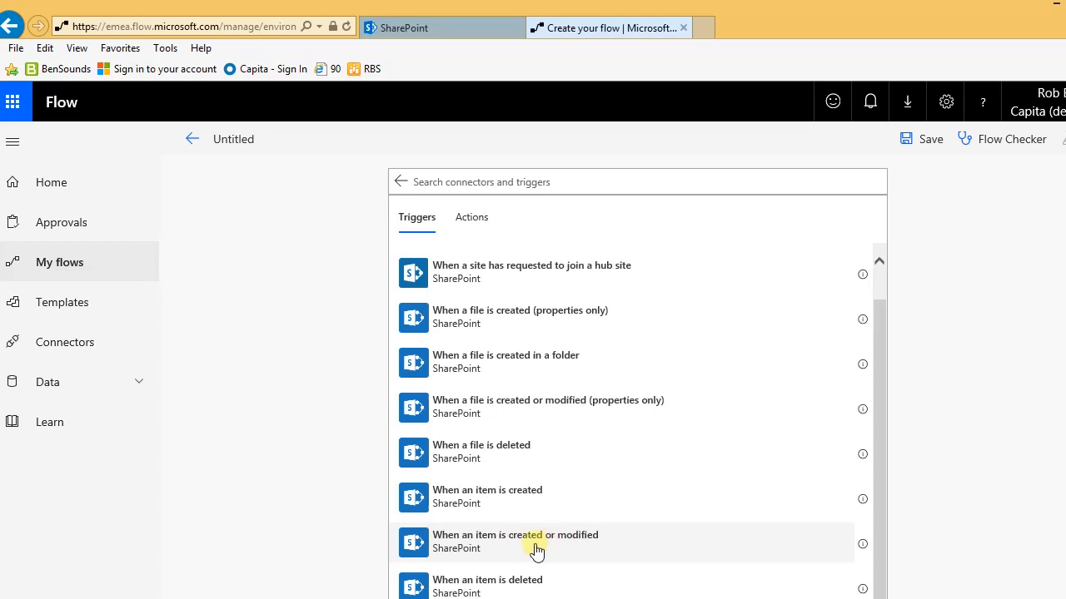
left_click(492, 535)
left_click(474, 537)
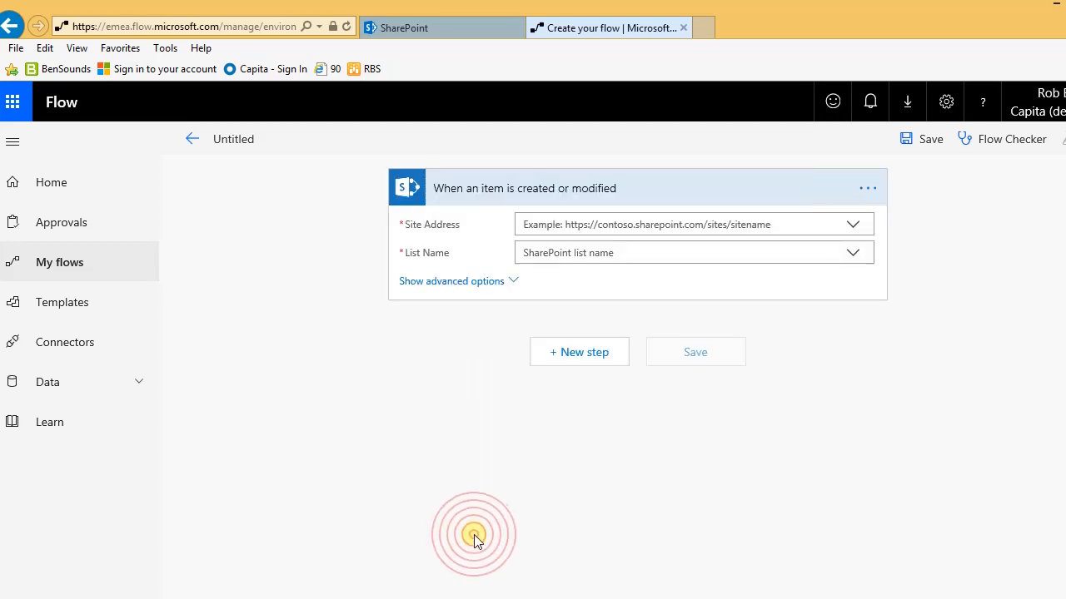
Step: Set the trigger to the PowerApps Solutions site and custom list 'Policies', then add a new step
left_click(852, 224)
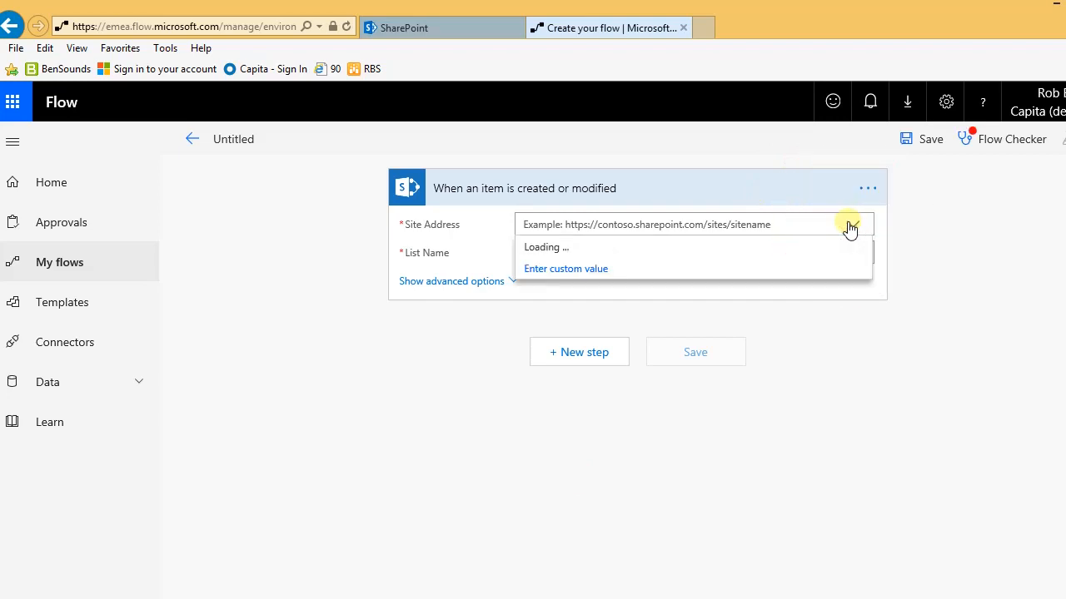
left_click_drag(865, 306, 862, 349)
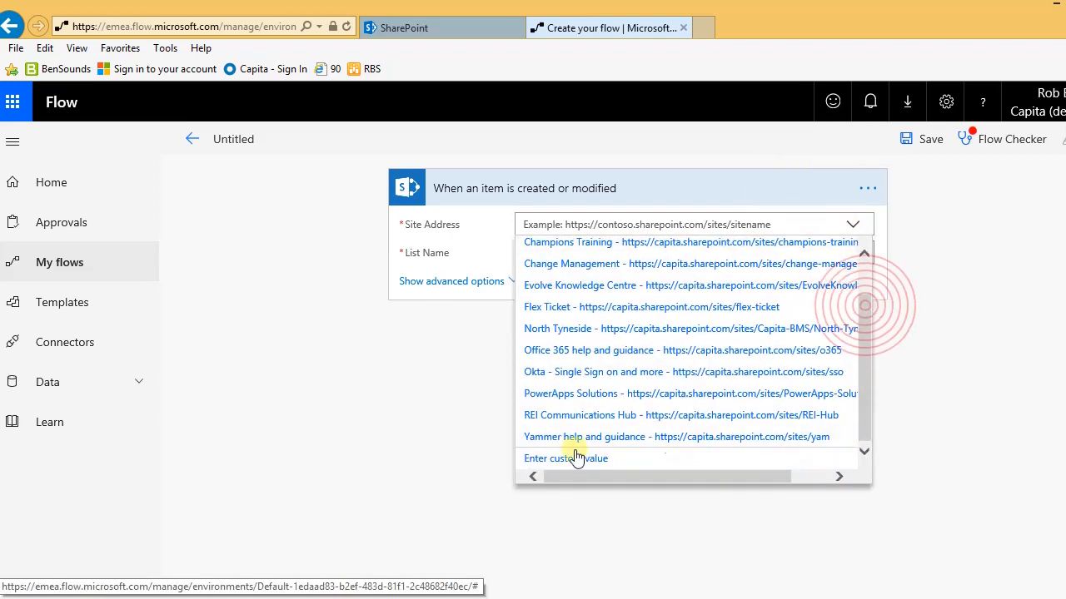
left_click(533, 397)
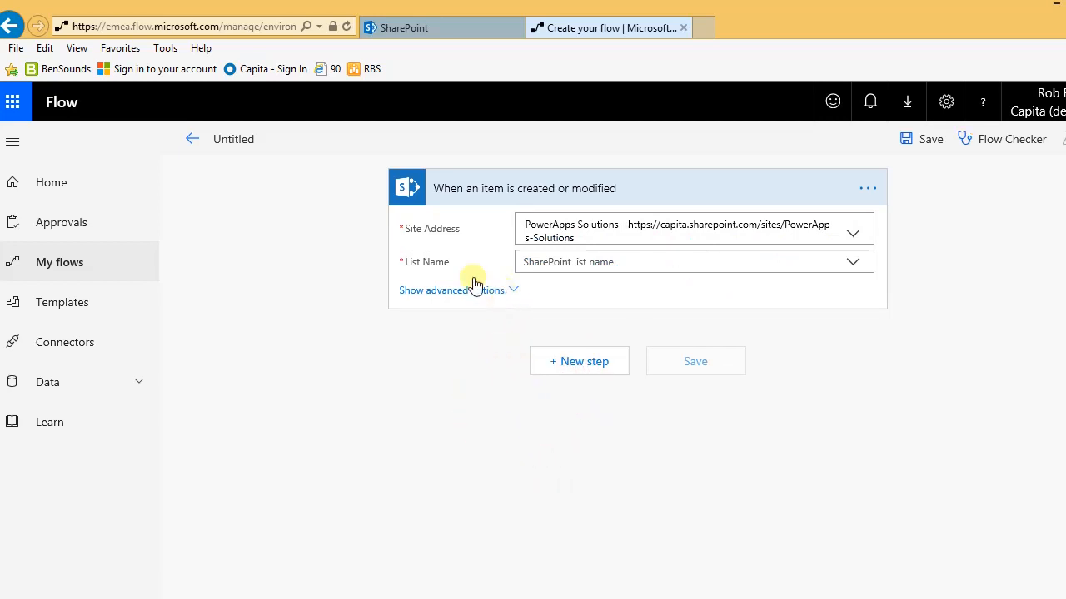
left_click(574, 260)
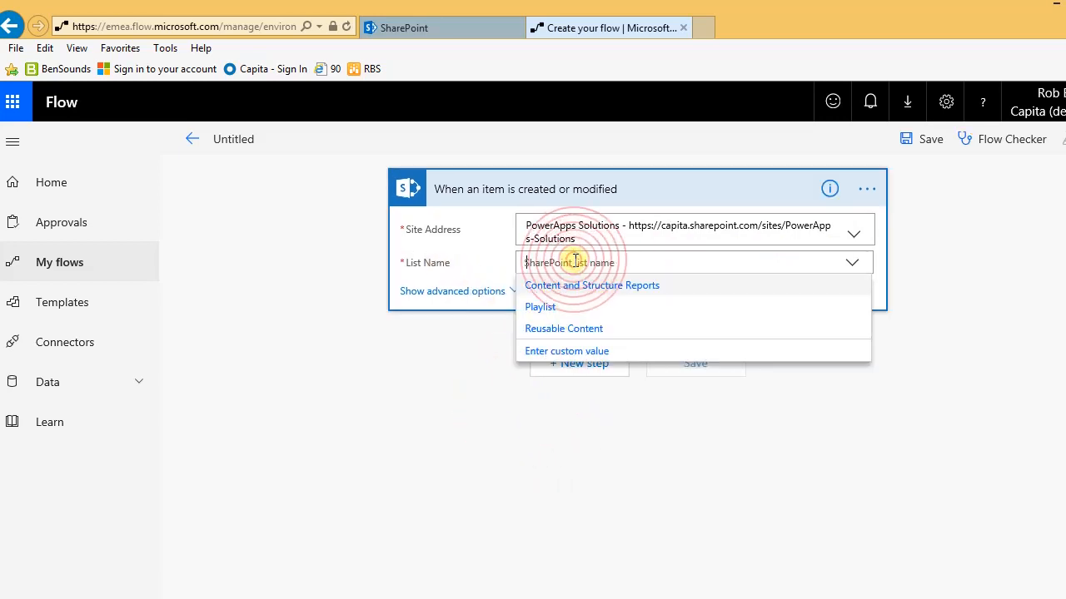
left_click(563, 355)
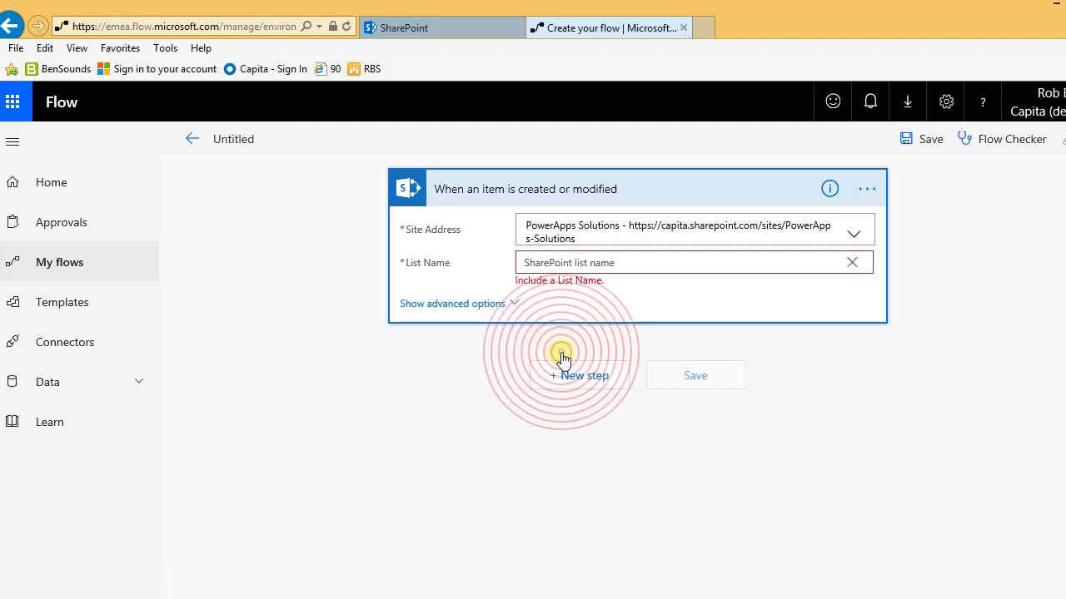
left_click(558, 263)
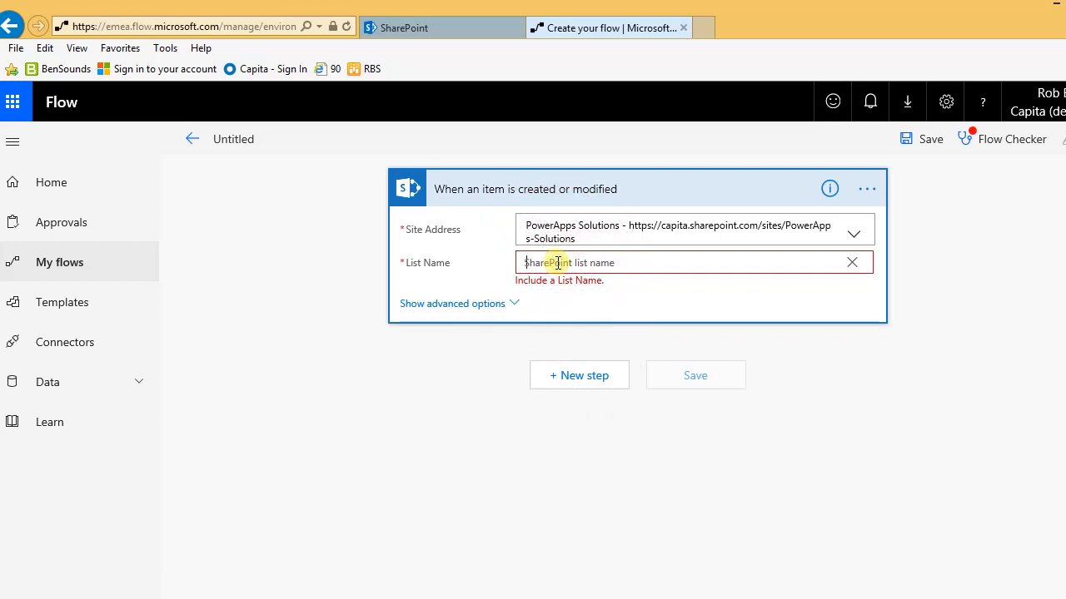
type("Policies")
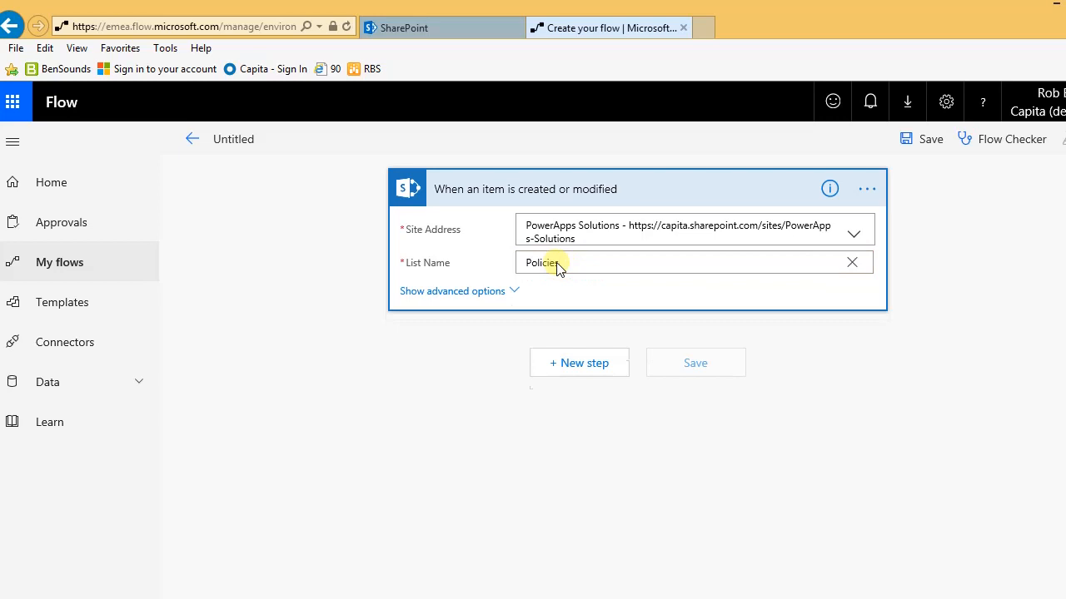
left_click(580, 366)
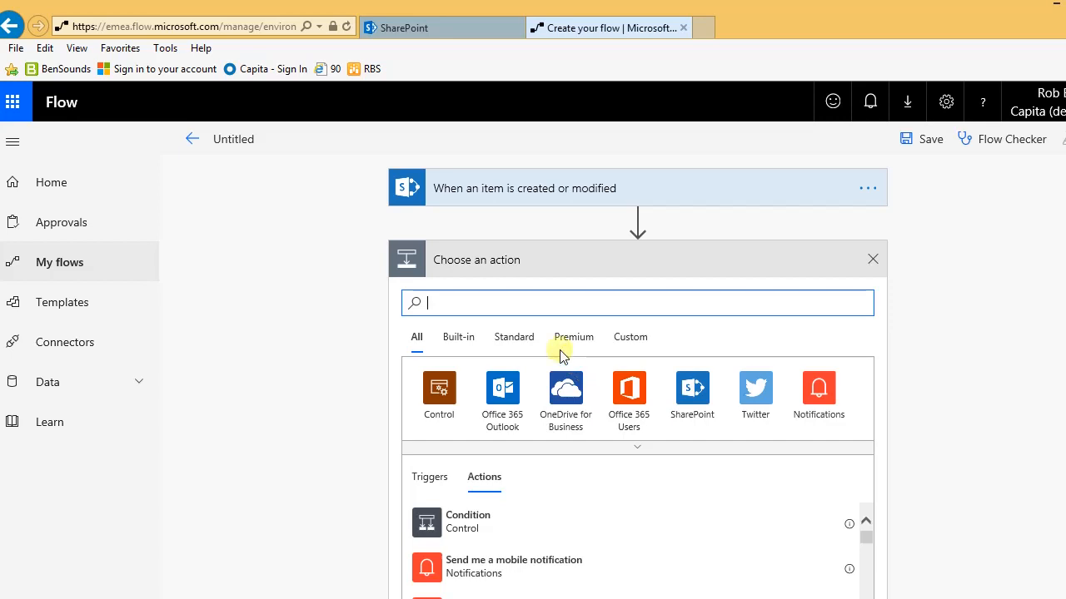
Step: Search for and add a Compose action
left_click(487, 301)
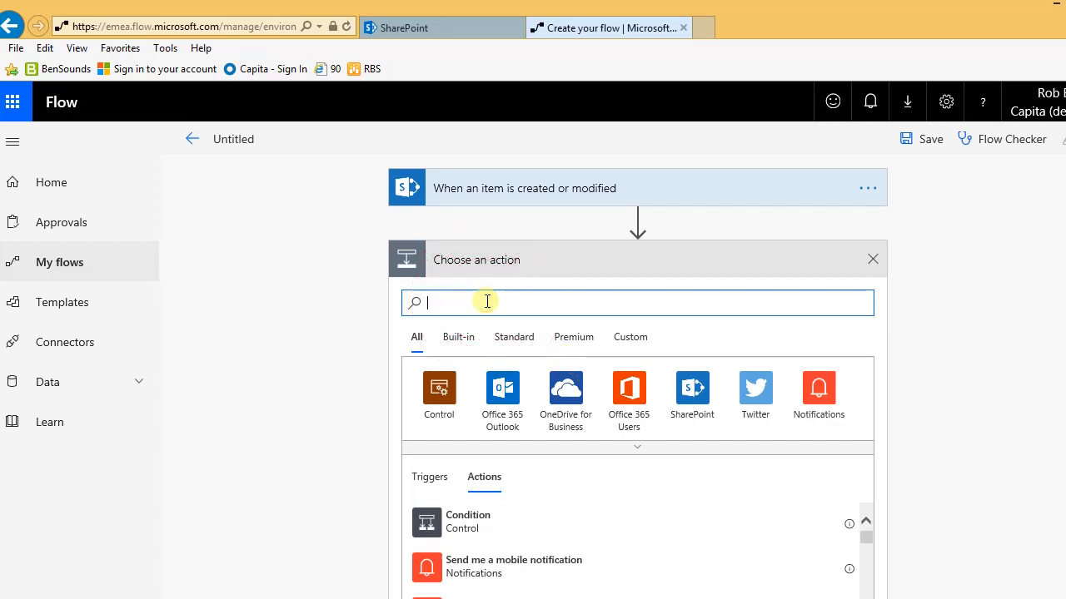
type("Compose")
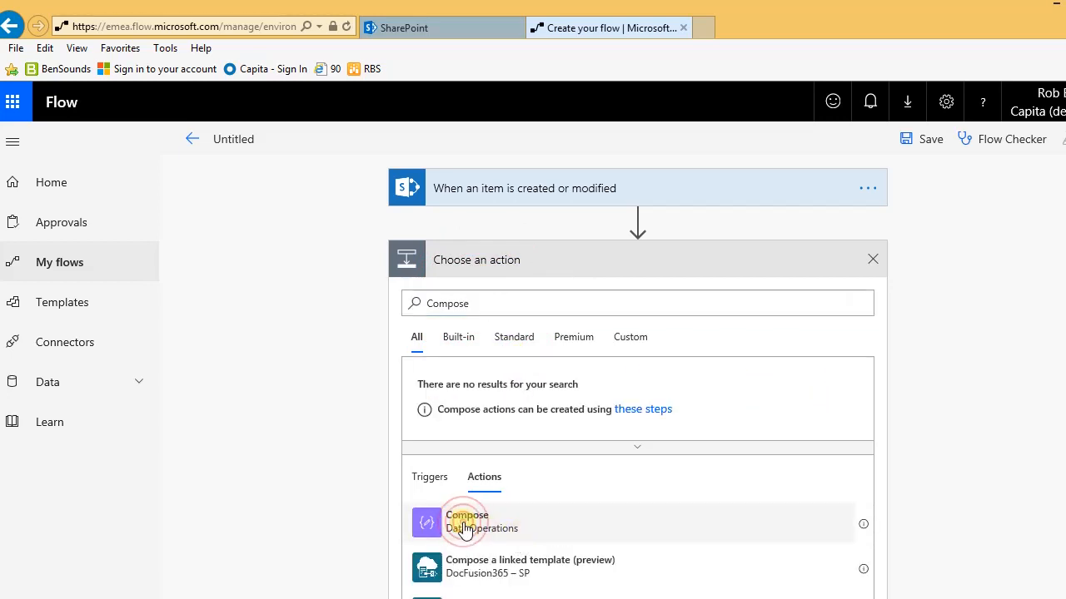
left_click(464, 528)
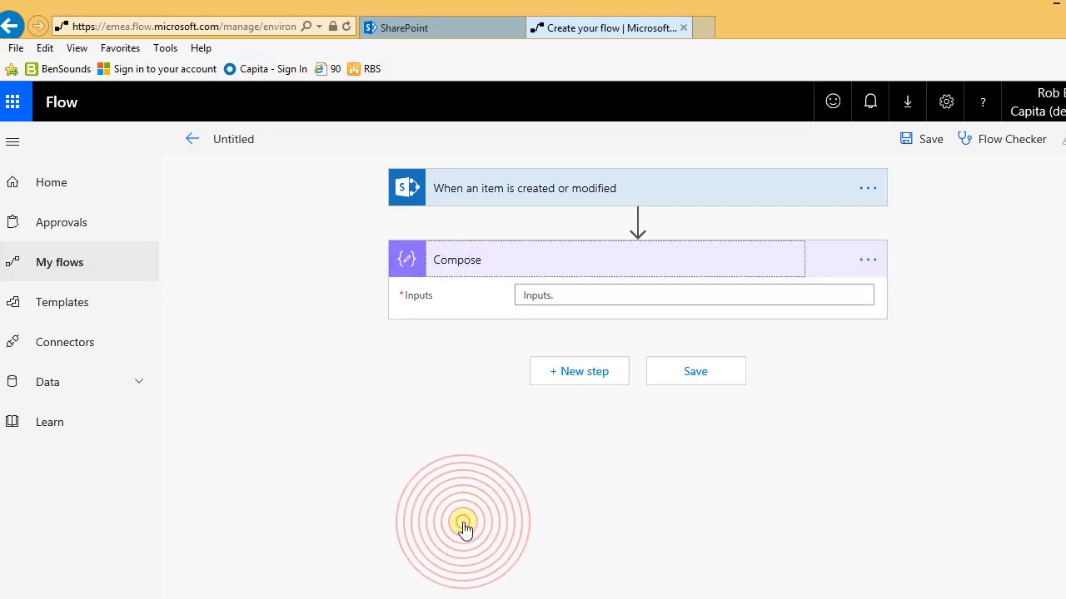
Step: Set the Compose input to the expression addDays(utcNow(),180) and add another step
left_click(552, 299)
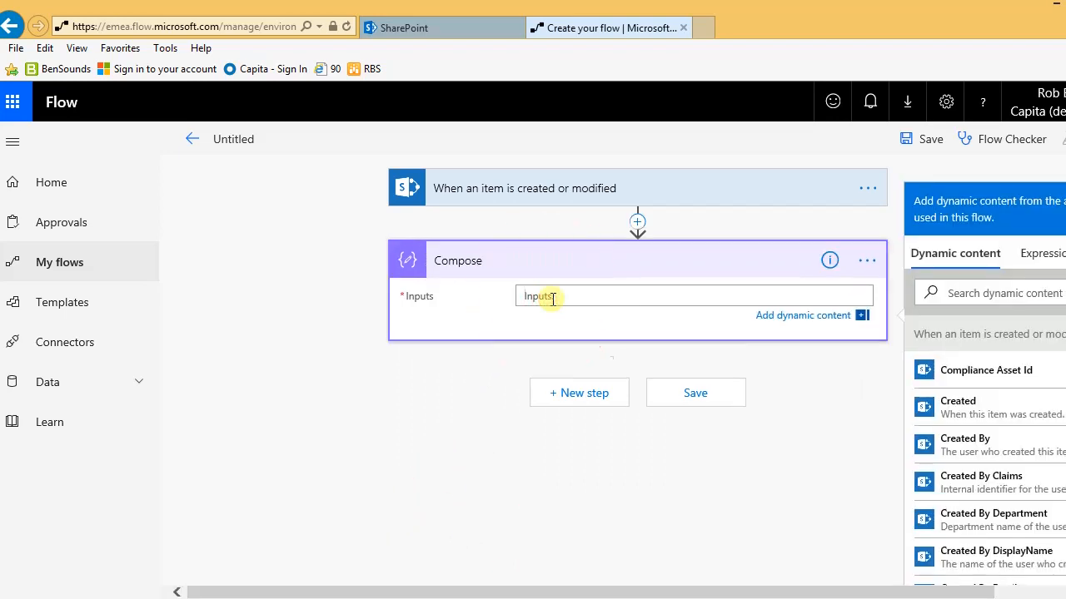
left_click(1038, 258)
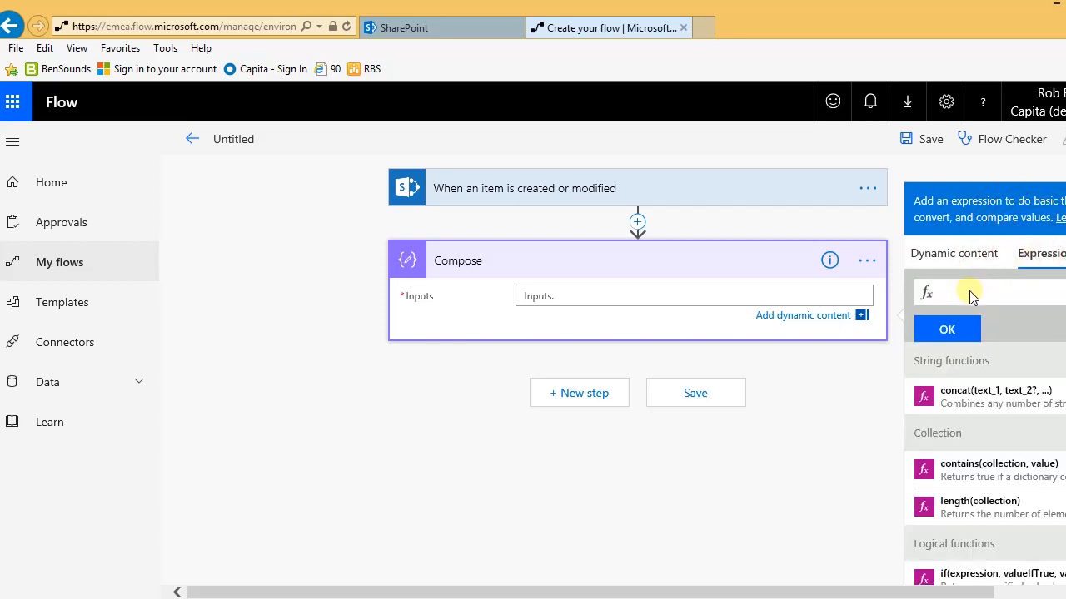
left_click(968, 292)
left_click(976, 295)
left_click(932, 292)
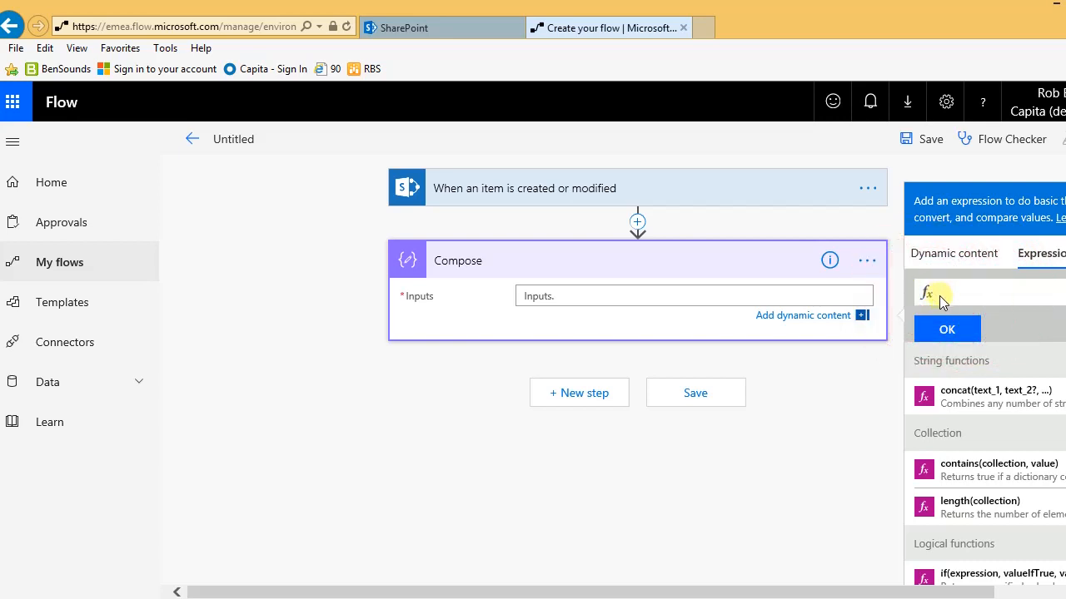
left_click(938, 294)
key("ctrl+v")
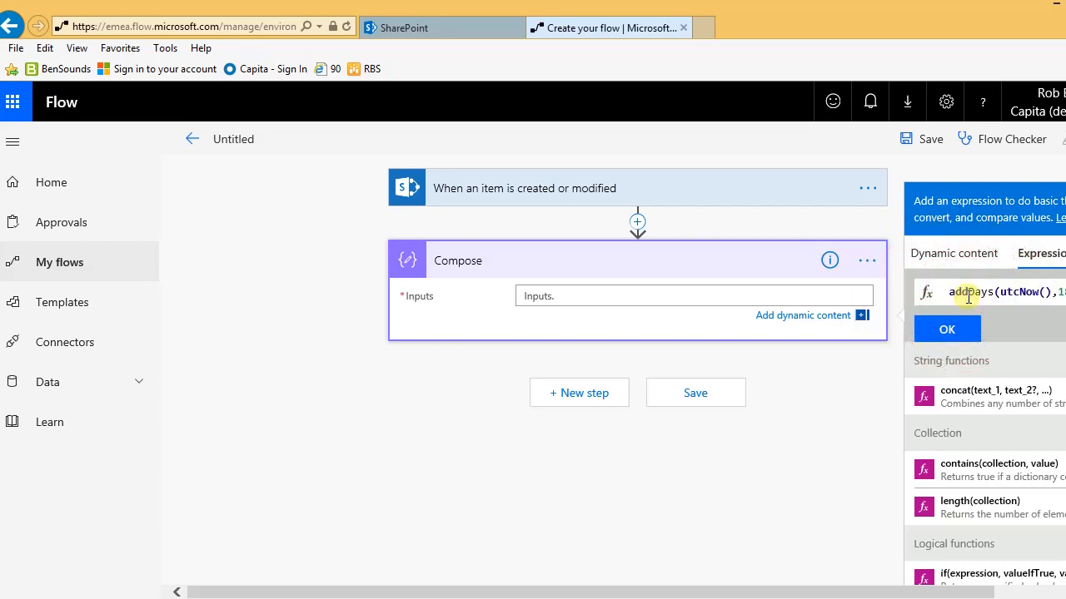
left_click_drag(758, 594, 853, 593)
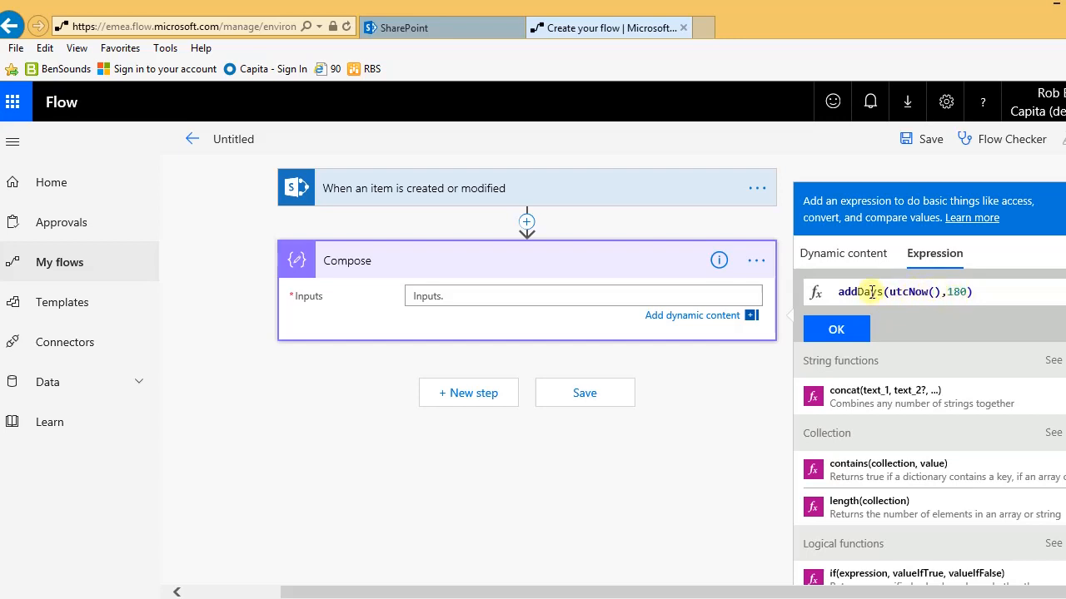
left_click(836, 329)
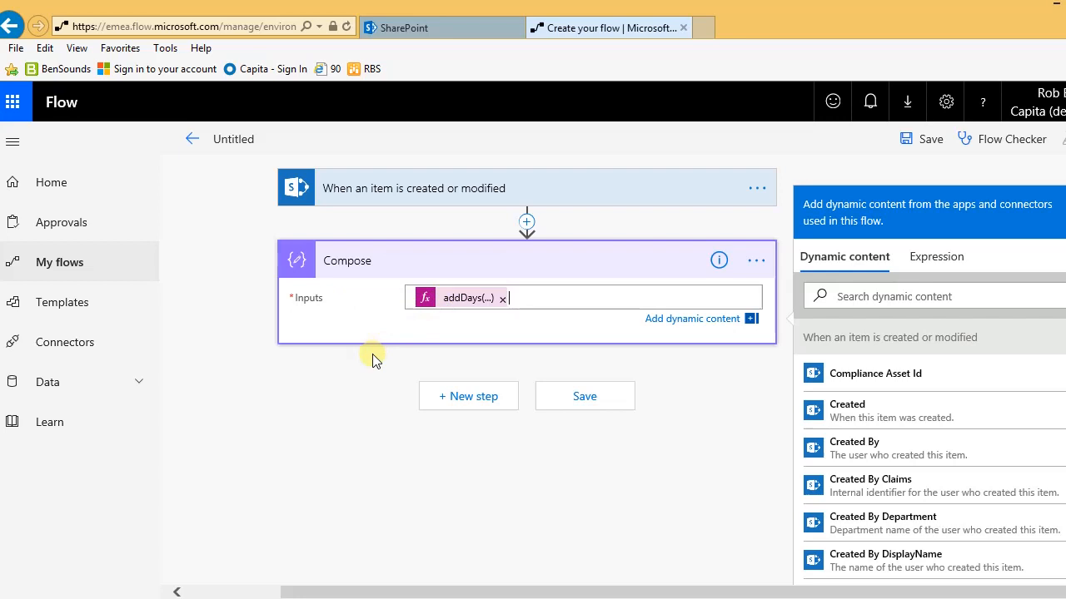
left_click(475, 400)
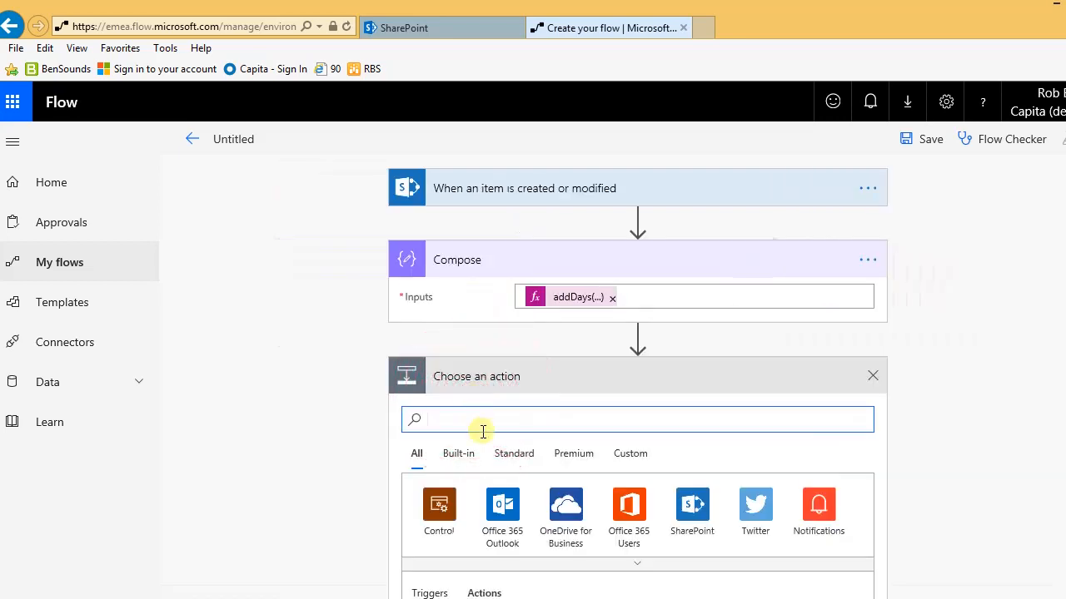
Step: Add the SharePoint Update item action
left_click(688, 508)
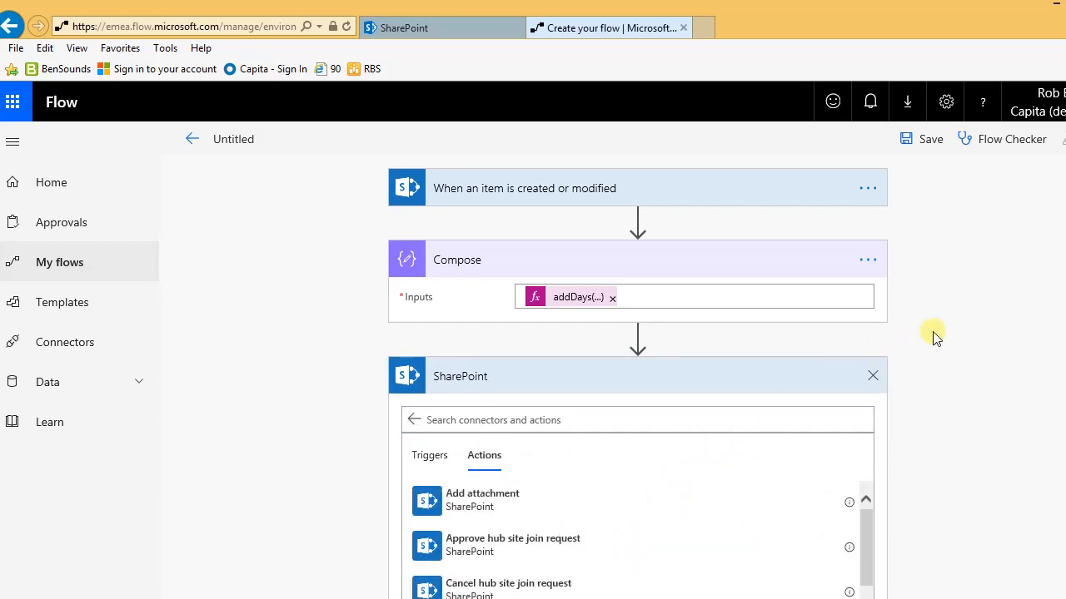
scroll(925, 336, "down", 4)
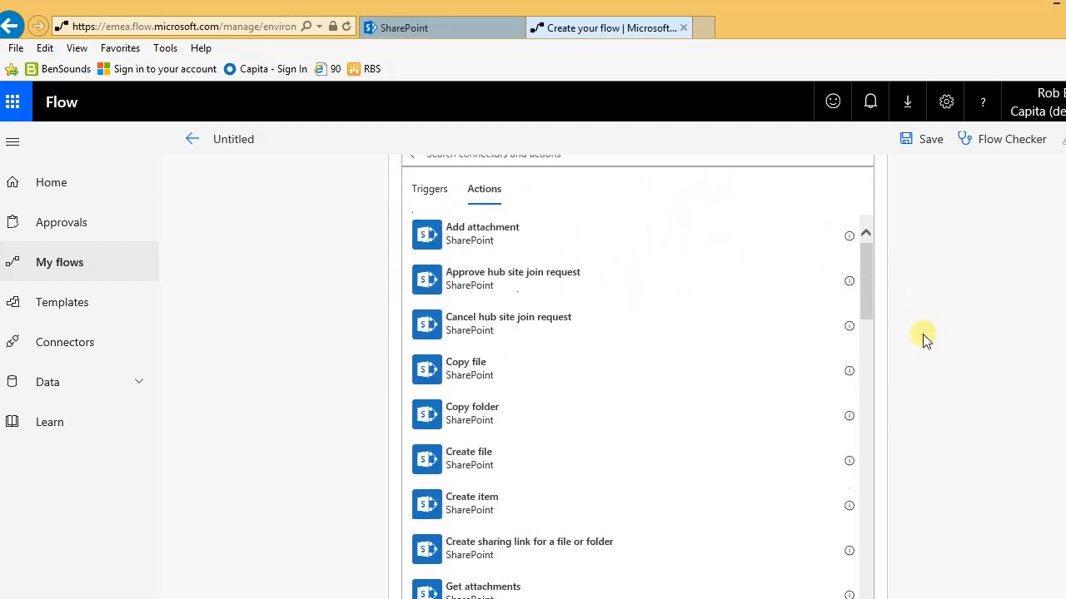
left_click_drag(872, 302, 923, 578)
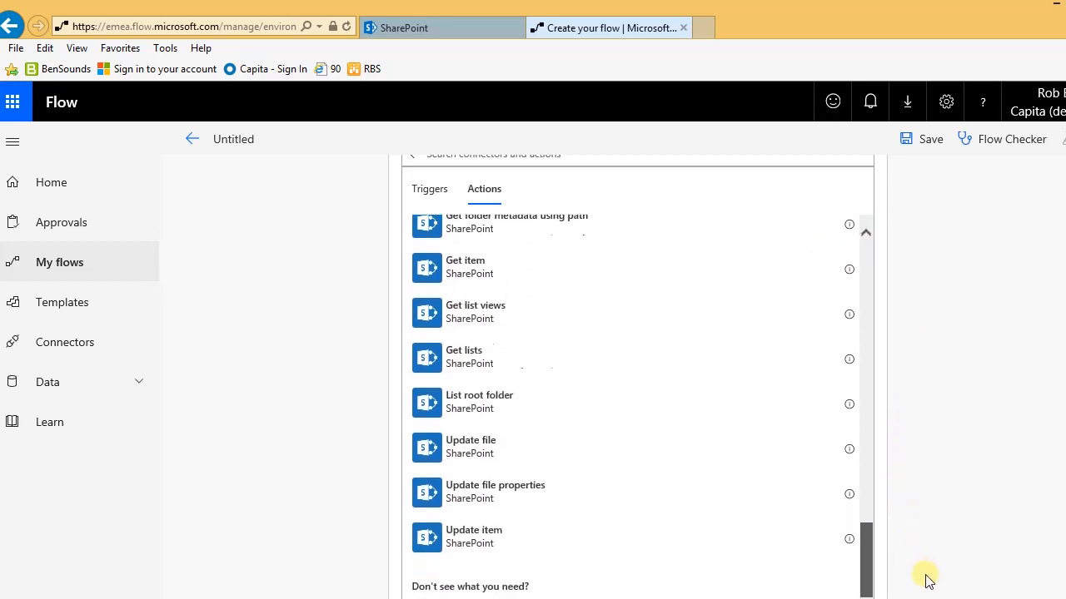
left_click(471, 548)
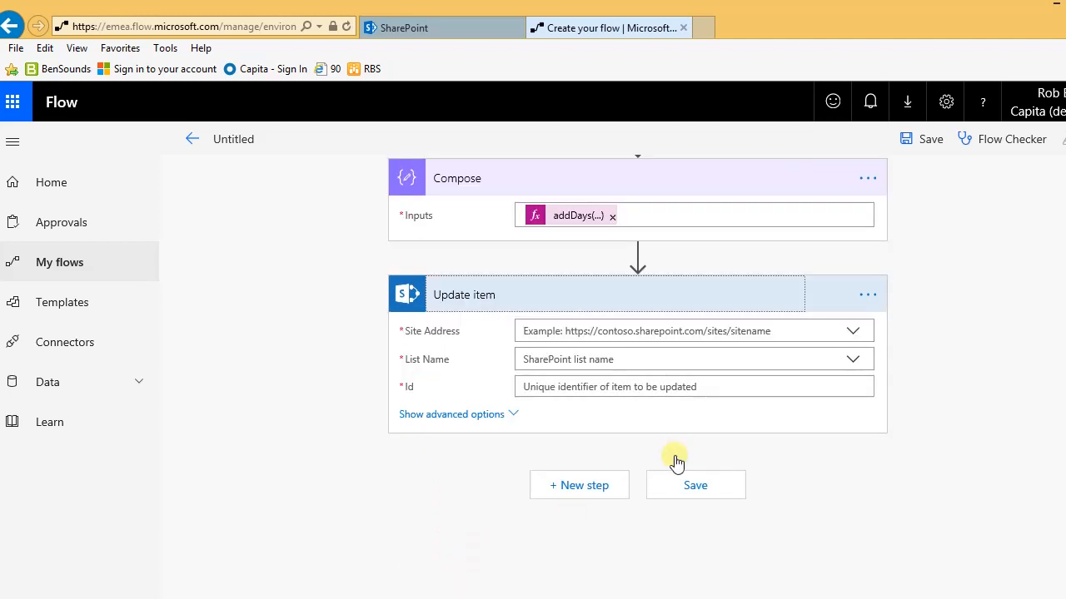
Step: Point Update item at the PowerApps Solutions site and custom list 'Policies'
left_click(851, 331)
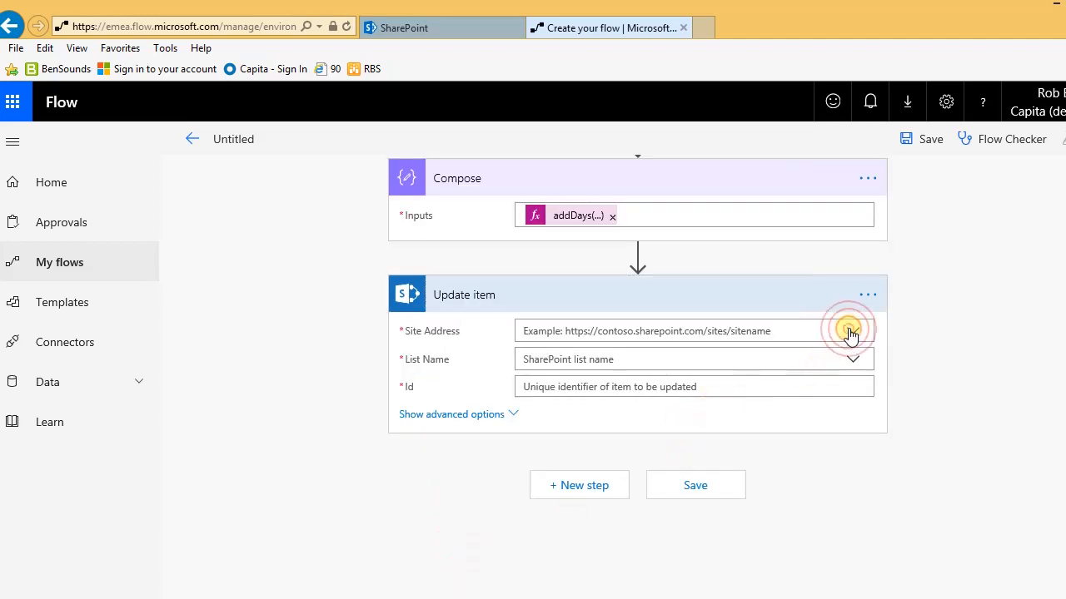
left_click_drag(863, 412, 863, 449)
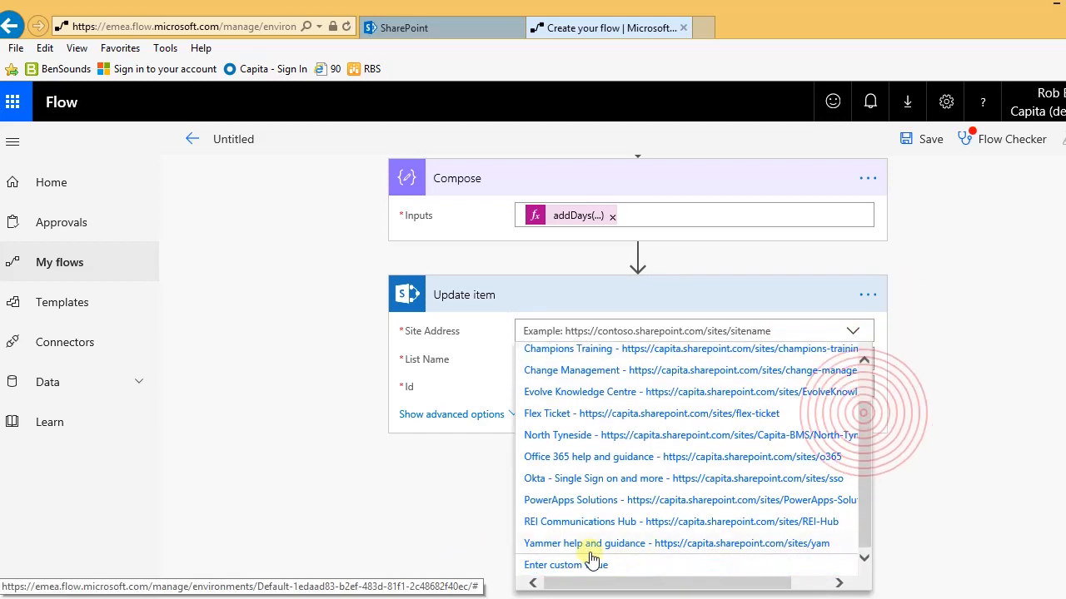
left_click(542, 499)
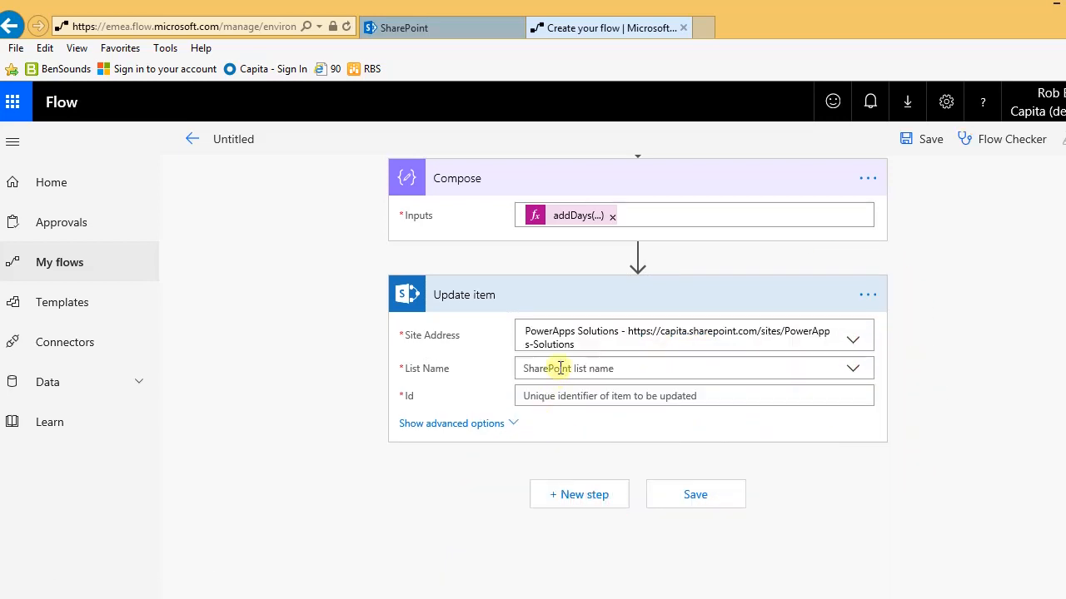
left_click(619, 369)
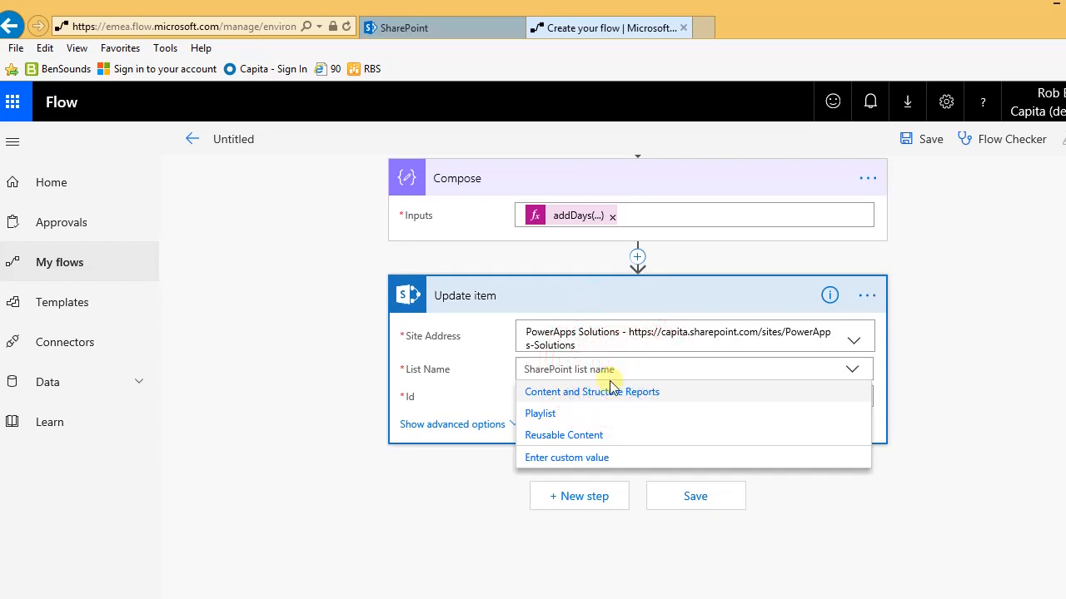
left_click(556, 465)
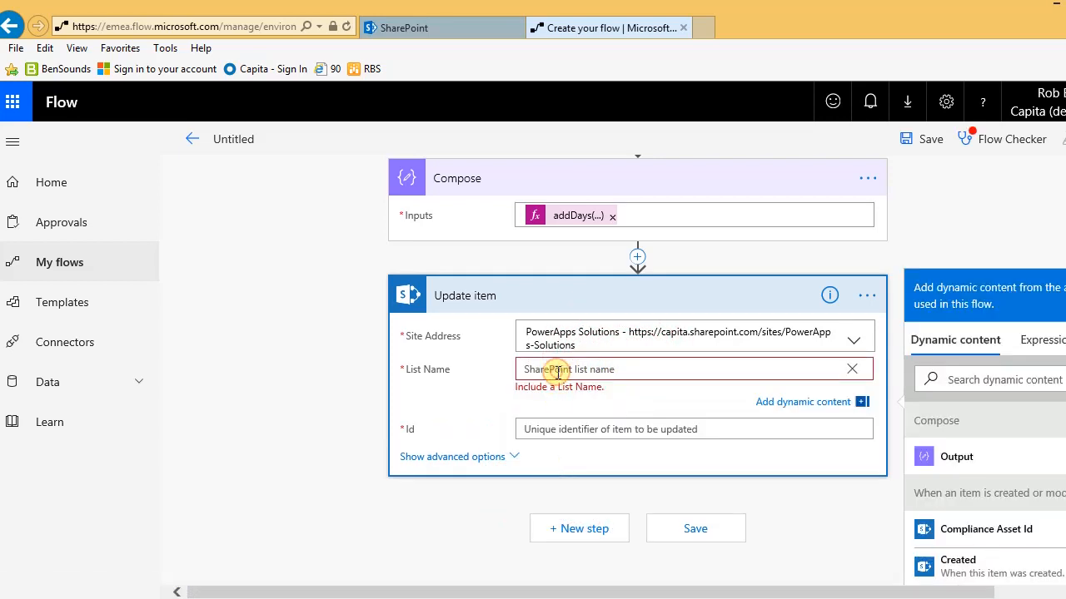
left_click(557, 372)
type("Policies")
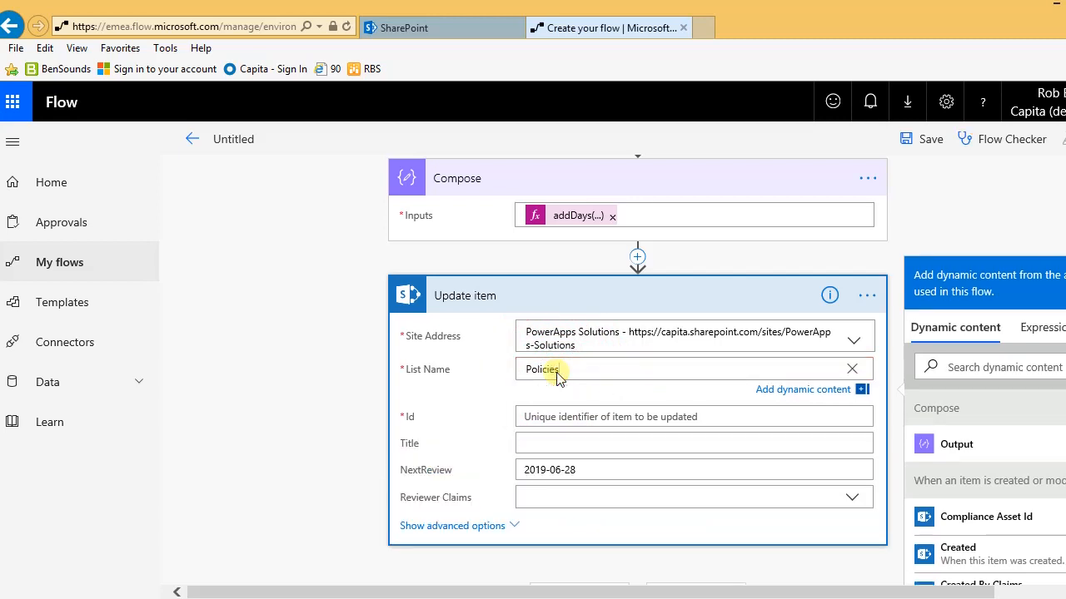
Step: Set Id to the trigger's ID and replace NextReview's 2019-06-28 with the Compose Output
left_click(549, 416)
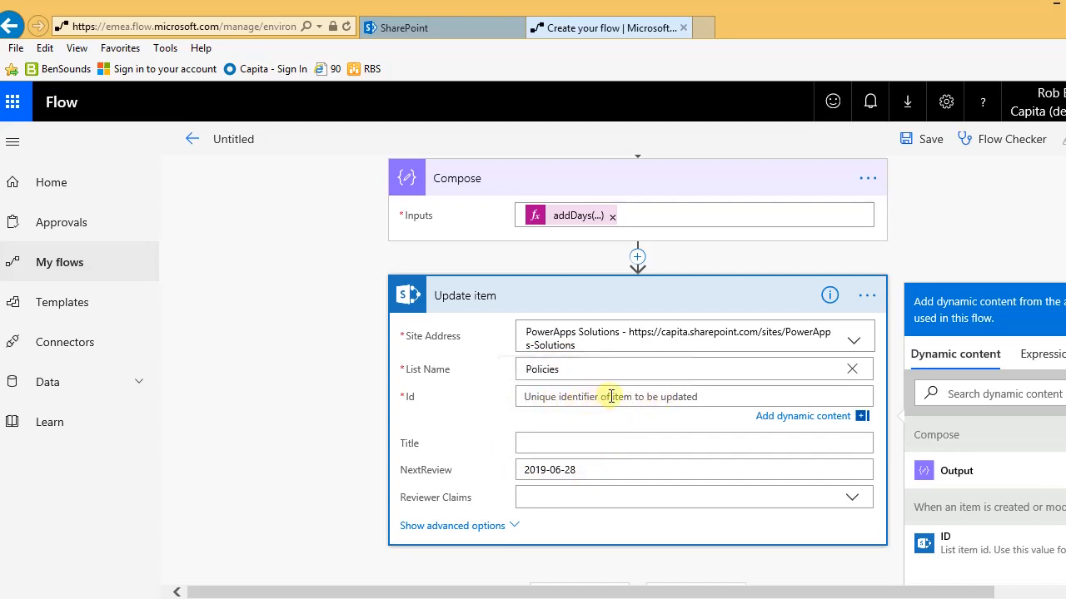
left_click(585, 396)
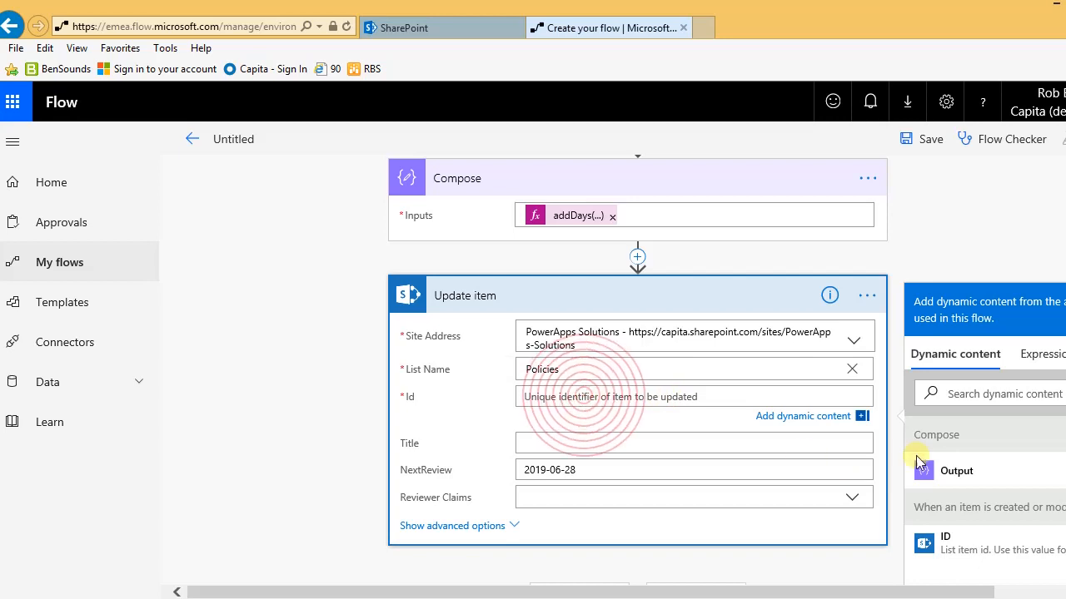
left_click(947, 547)
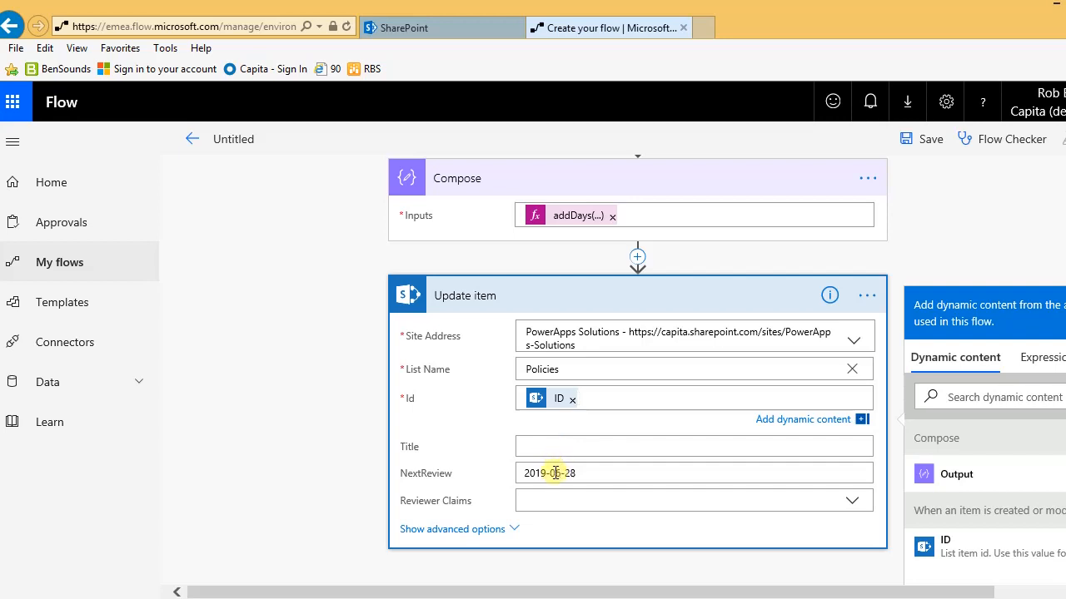
left_click(555, 473)
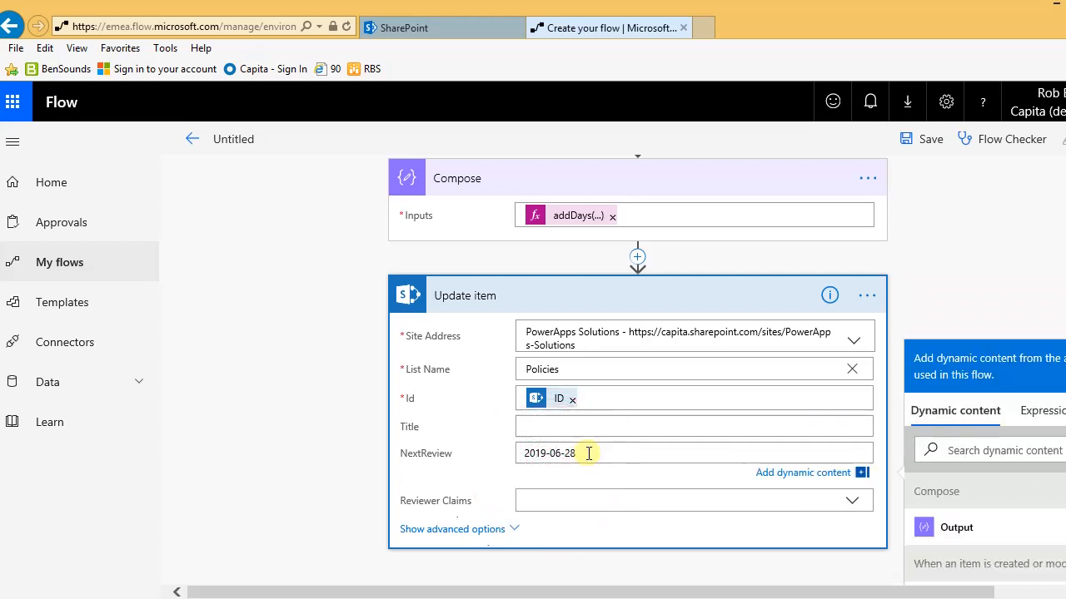
left_click_drag(587, 452, 483, 448)
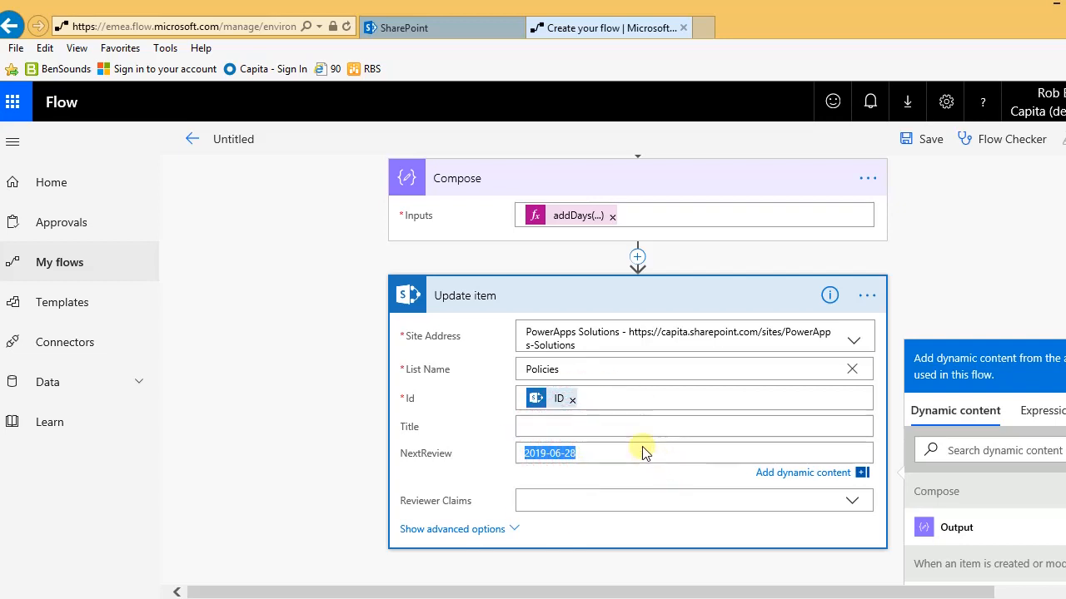
key("BackSpace")
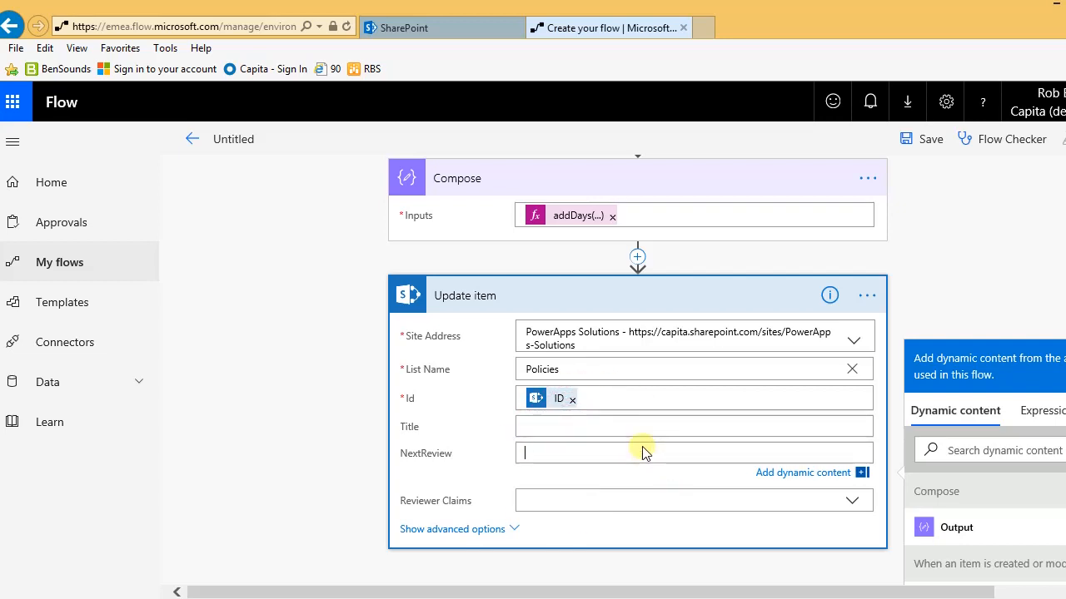
left_click(956, 529)
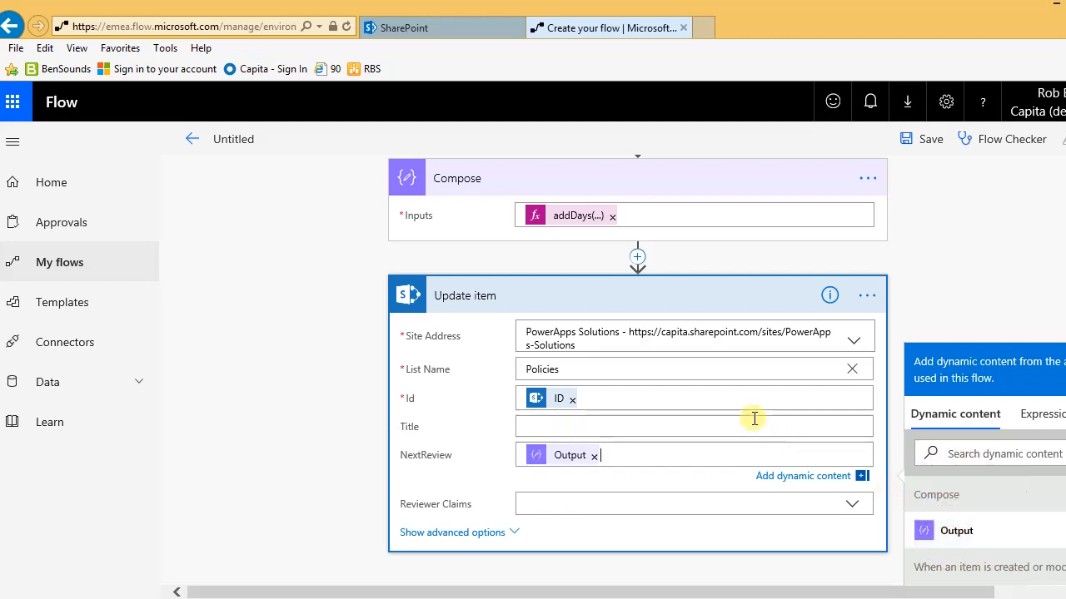
scroll(745, 387, "down", 2)
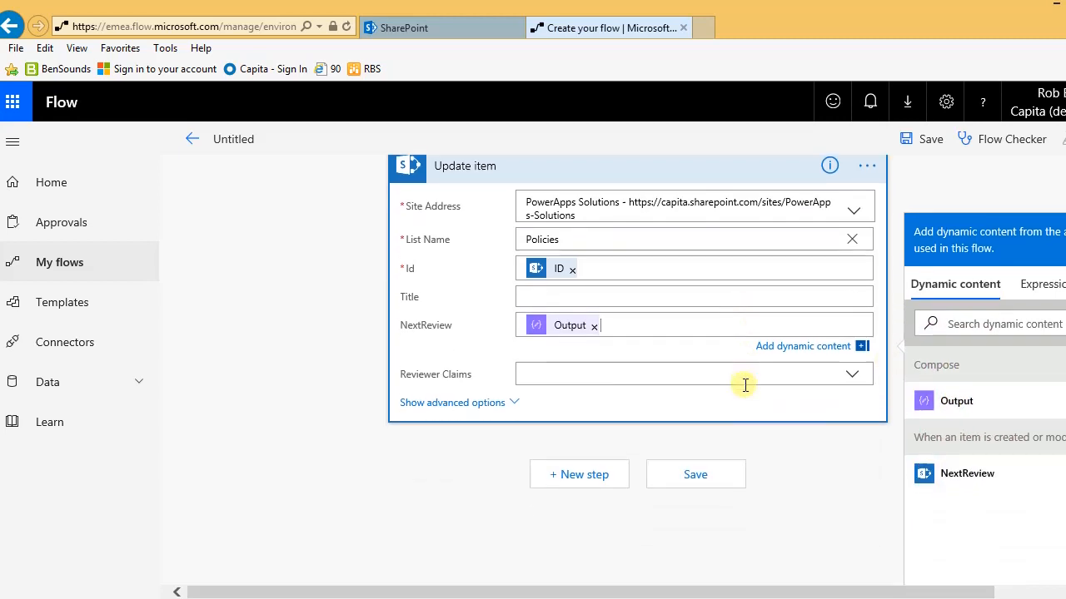
scroll(739, 385, "up", 3)
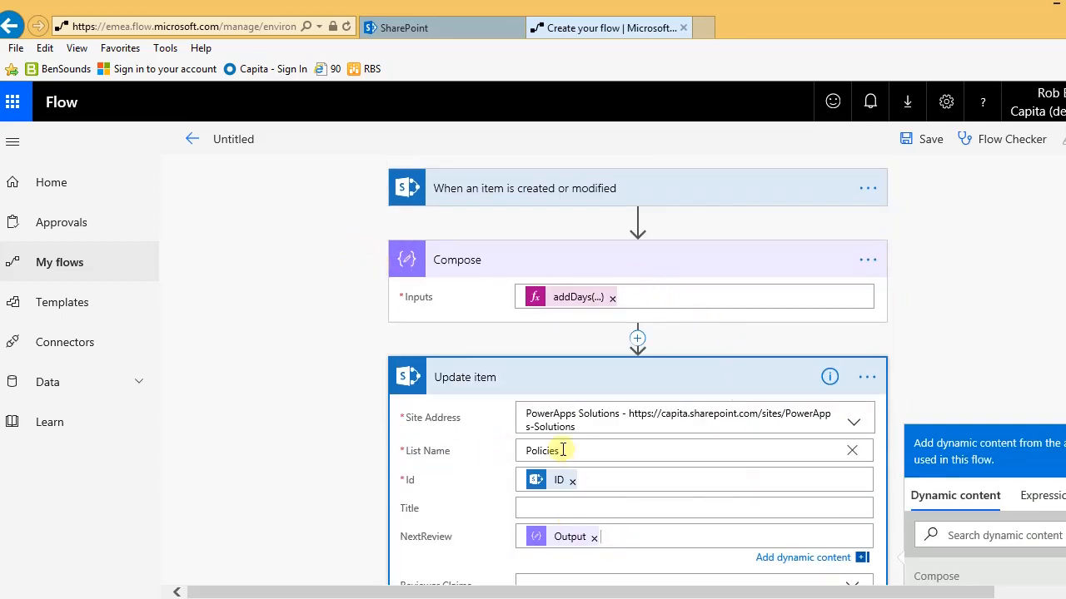
Step: Title the Untitled flow 'Document Reviews Update' and save it
left_click(238, 141)
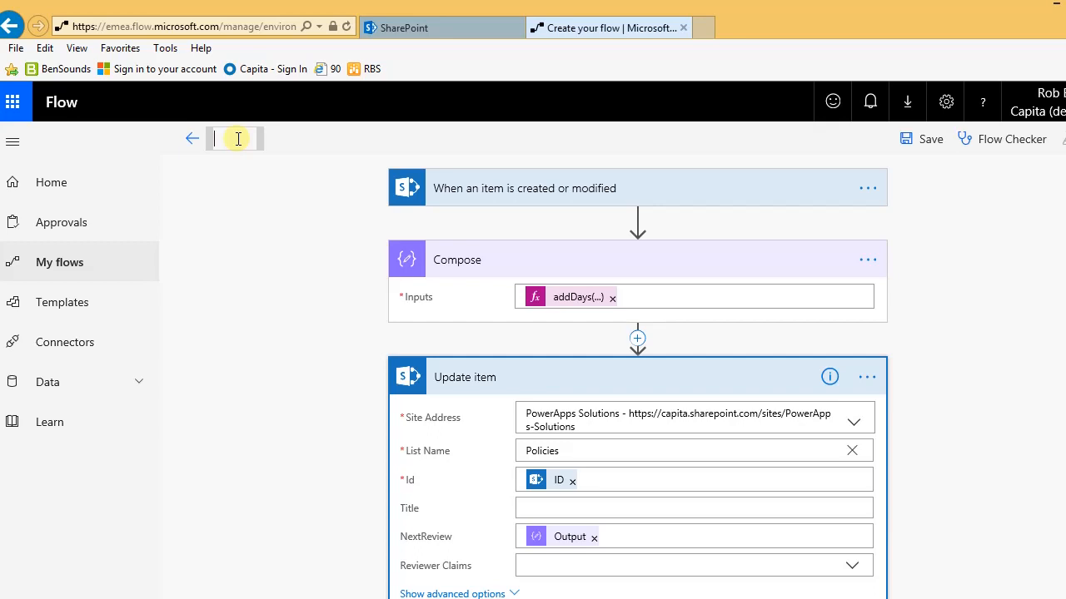
type("Document Reviews")
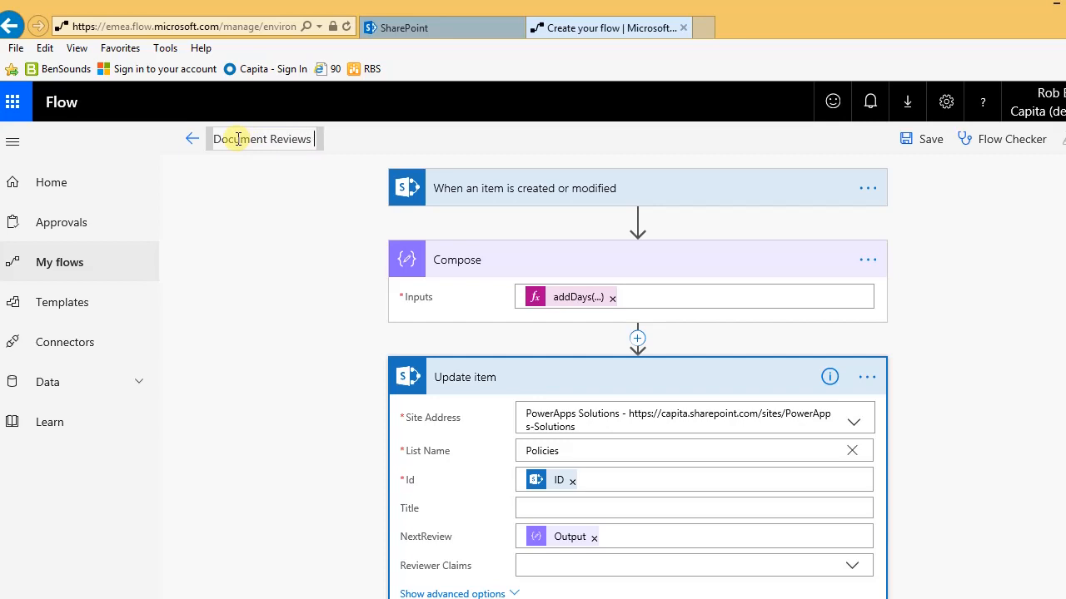
type(" Update")
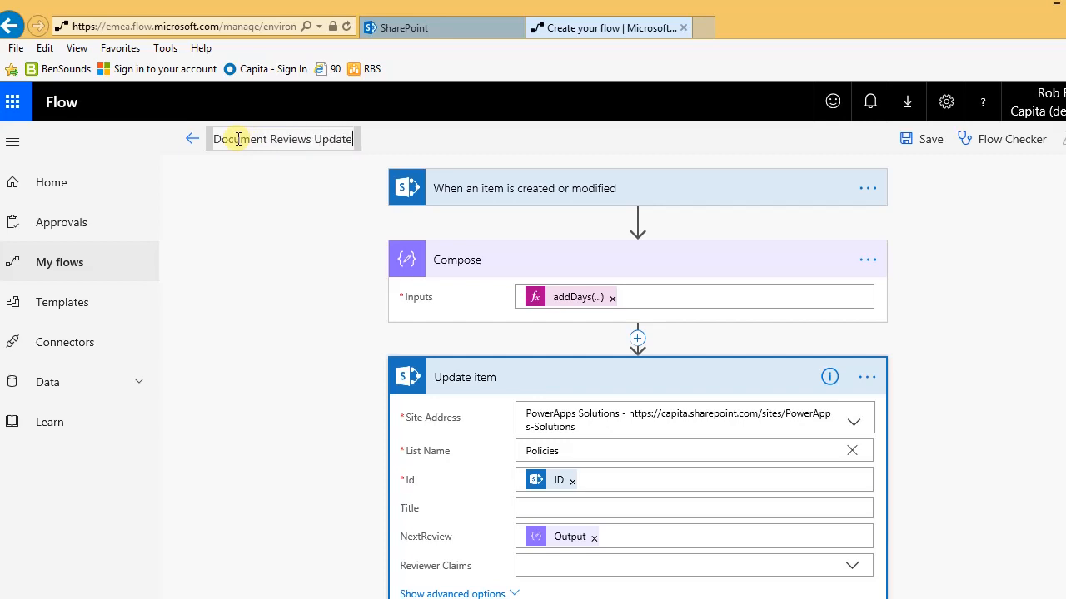
left_click(928, 139)
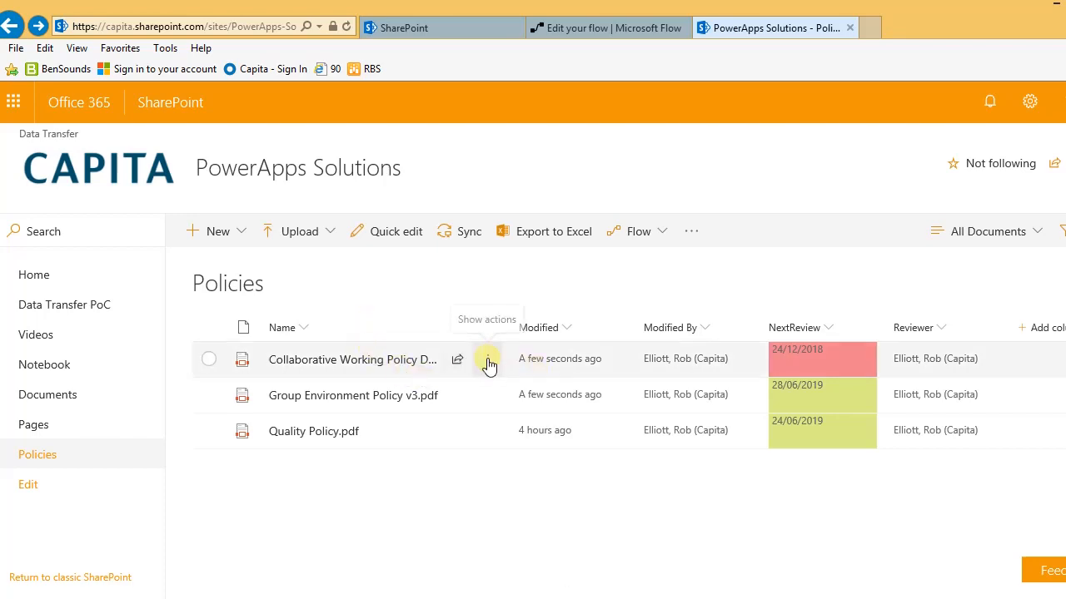
Step: Rename the Collaborative Working Policy file to 'Collaborative Working Policy Jan 2019' and deselect it
left_click(487, 361)
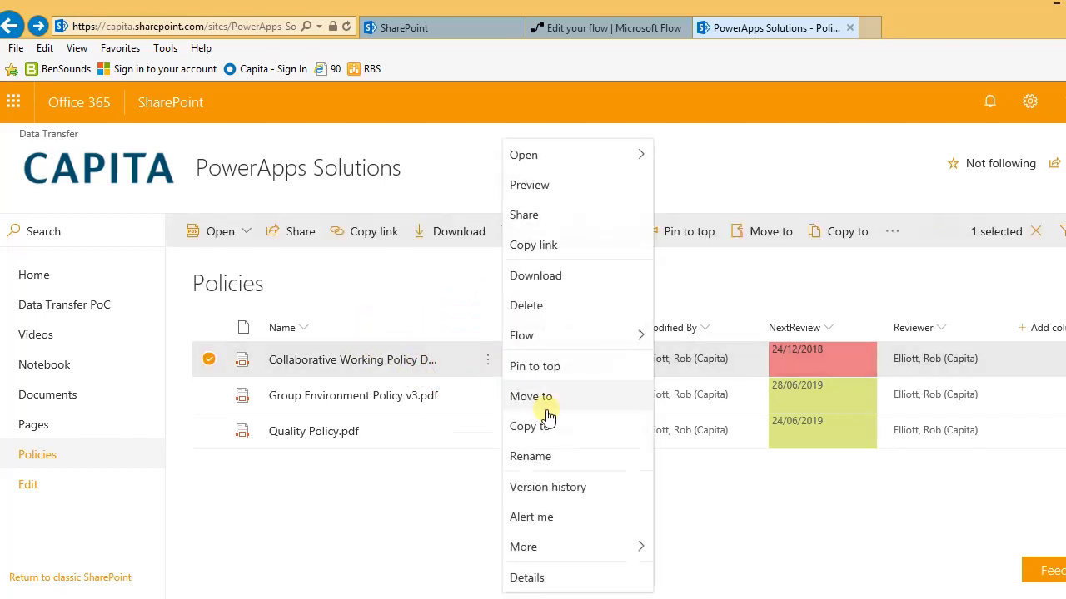
left_click(533, 458)
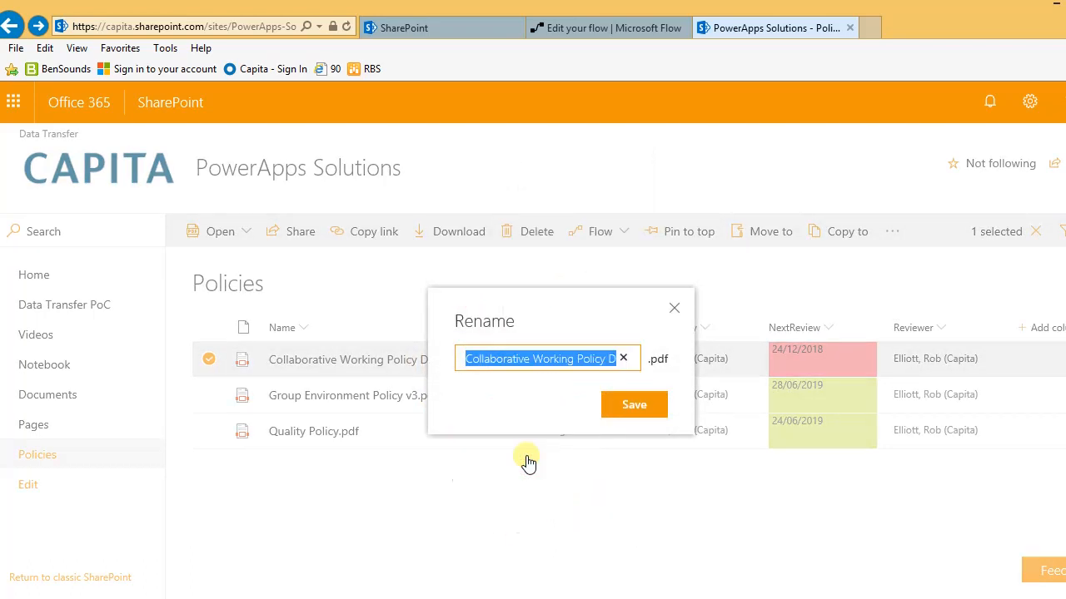
left_click(614, 359)
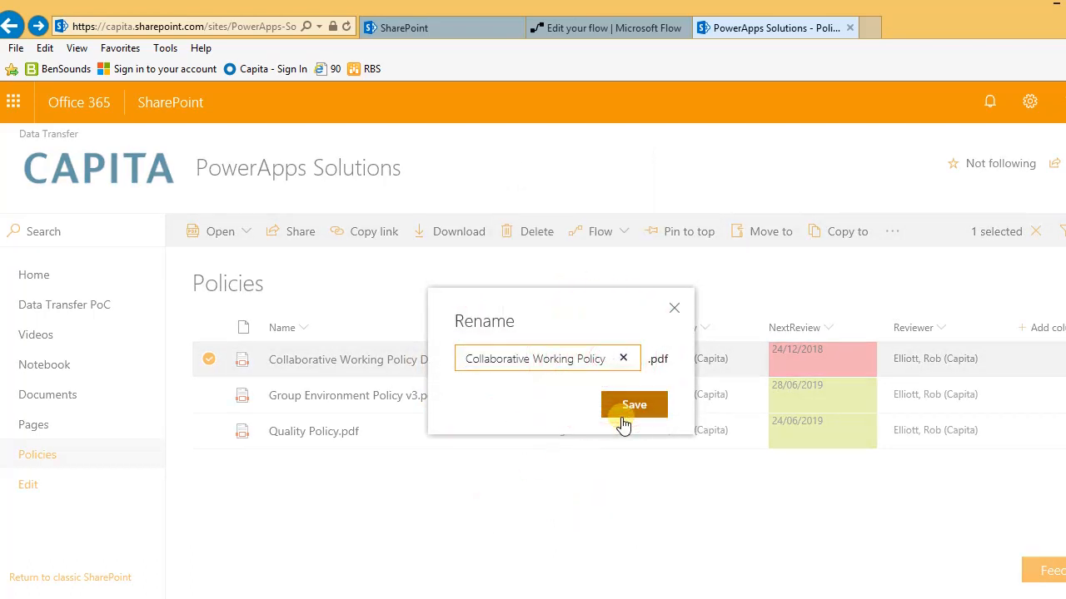
type("Jan 2019")
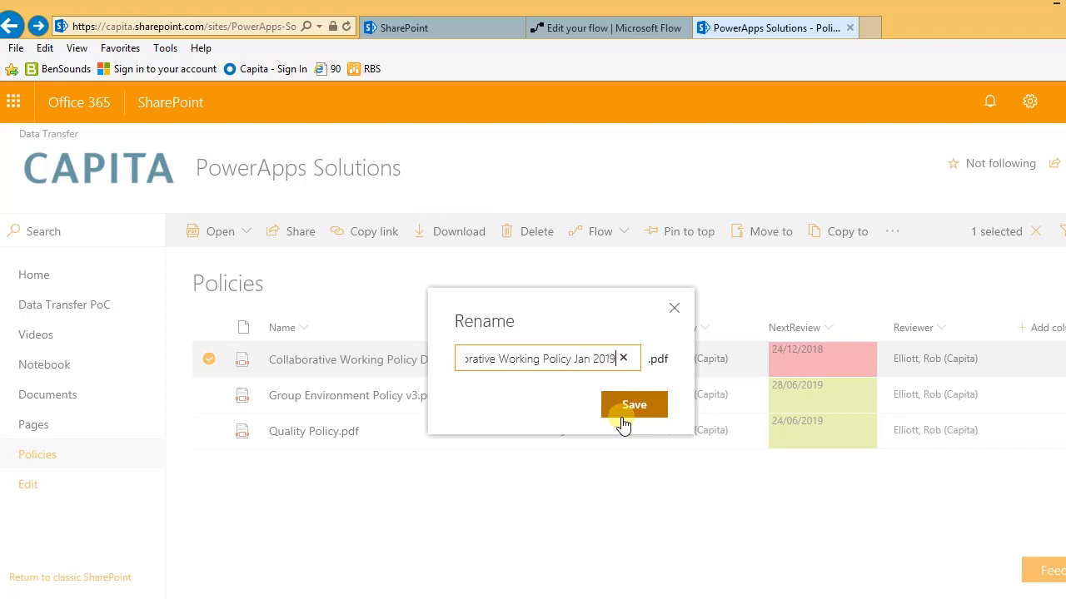
left_click(631, 406)
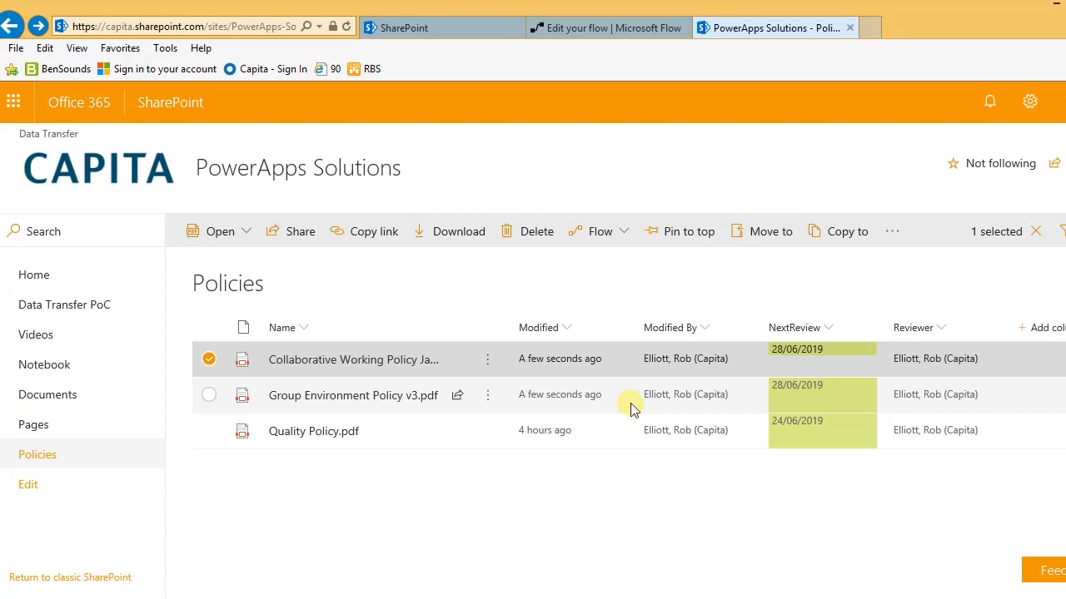
left_click(210, 363)
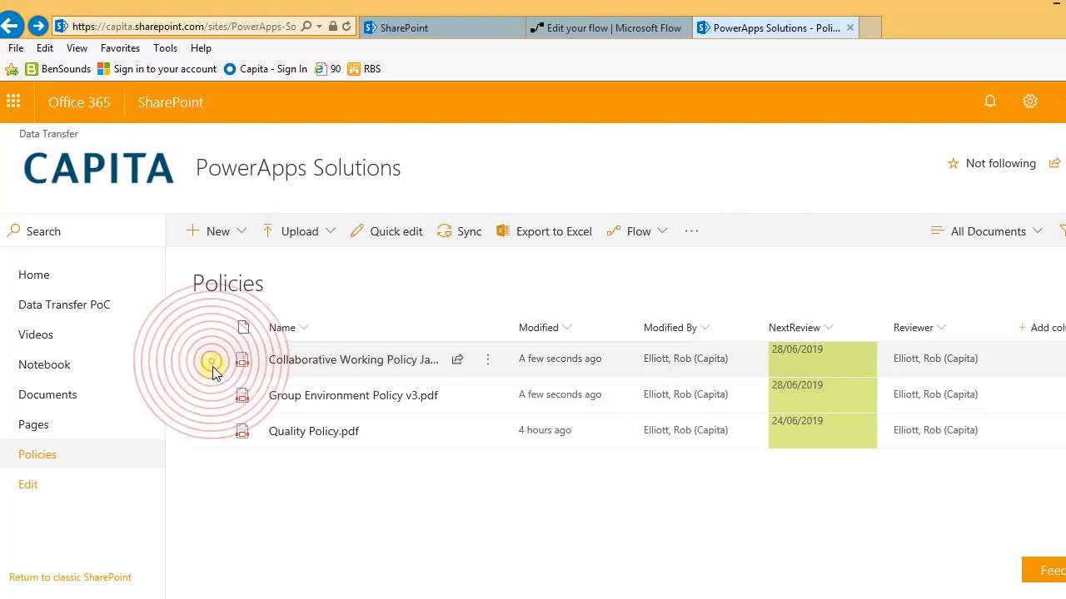